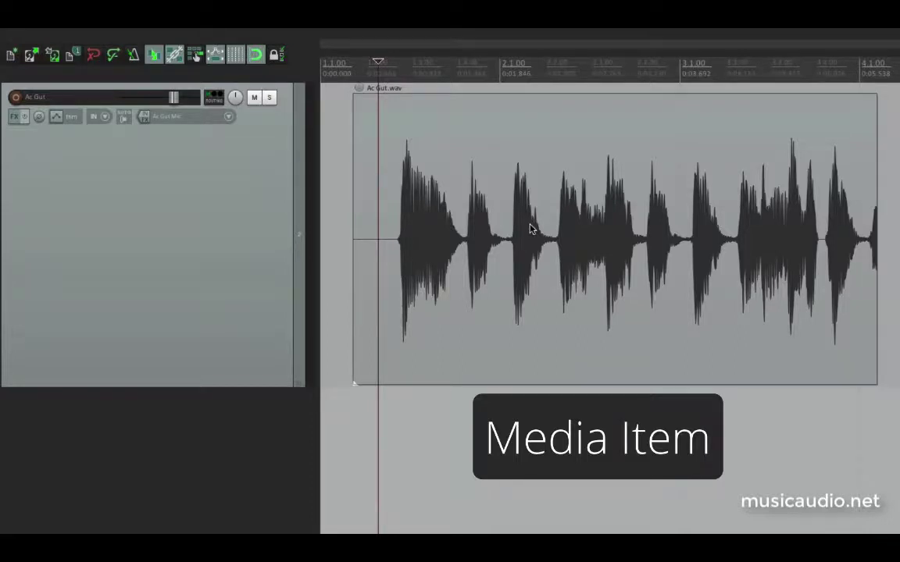
Move the Ac Gut item slightly later on the timeline, to just before 1.2.00, and copy it.
left_click_drag(550, 146, 576, 167)
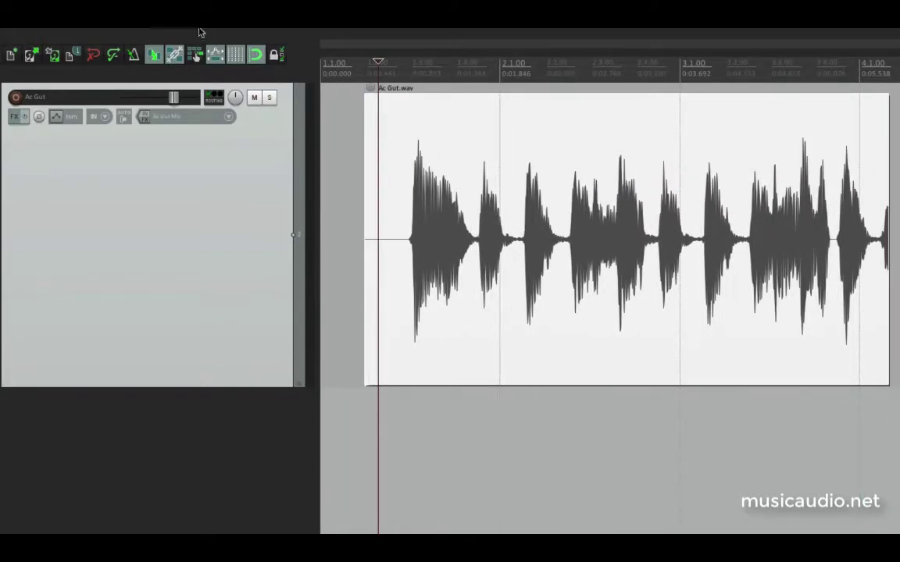
mouse_move(191, 32)
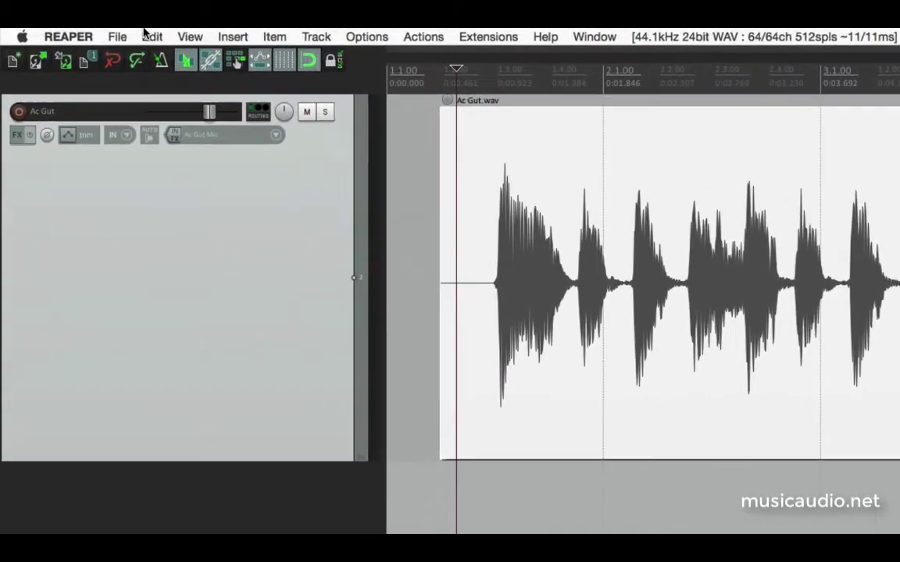
left_click(126, 35)
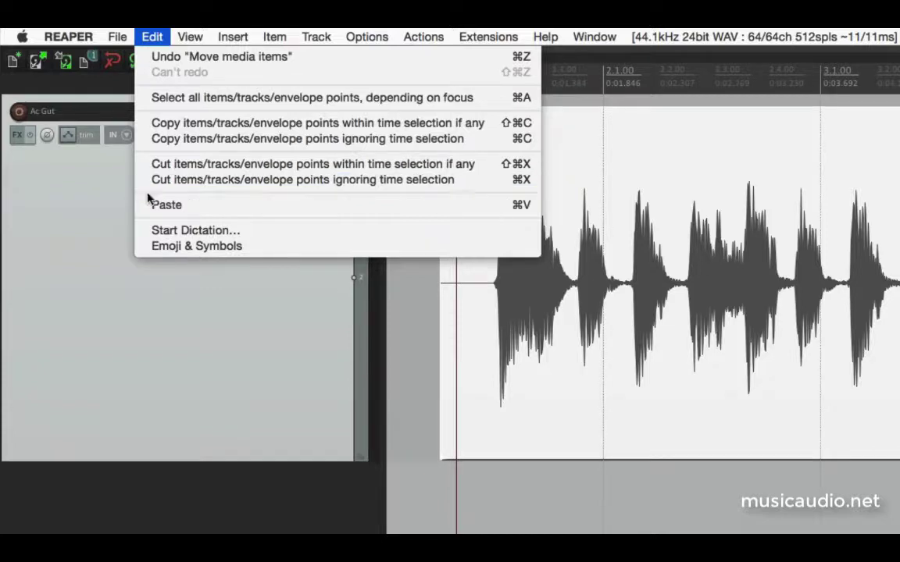
left_click(151, 146)
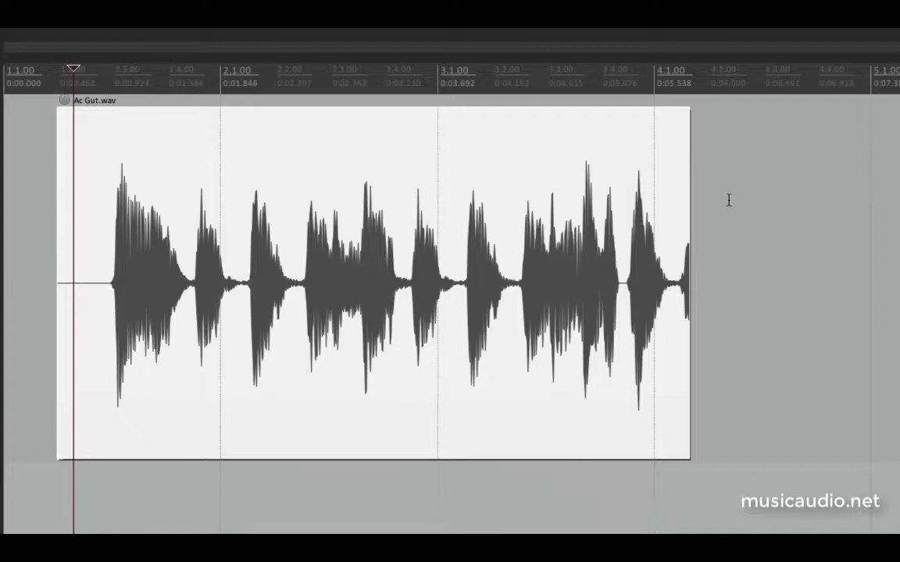
Paste copies of the Ac Gut item on the same track just after 4.2.00 and at 8.1.00.
left_click(728, 200)
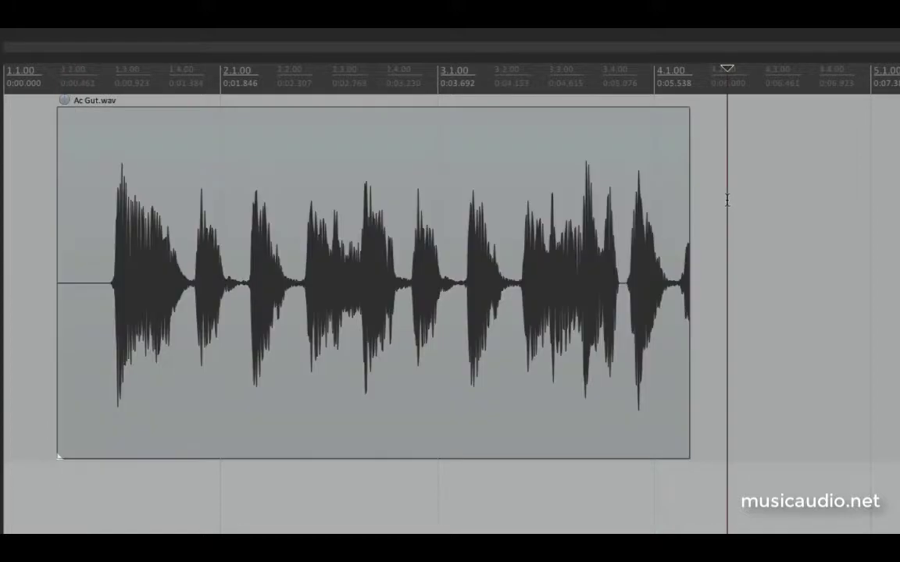
key("super+v")
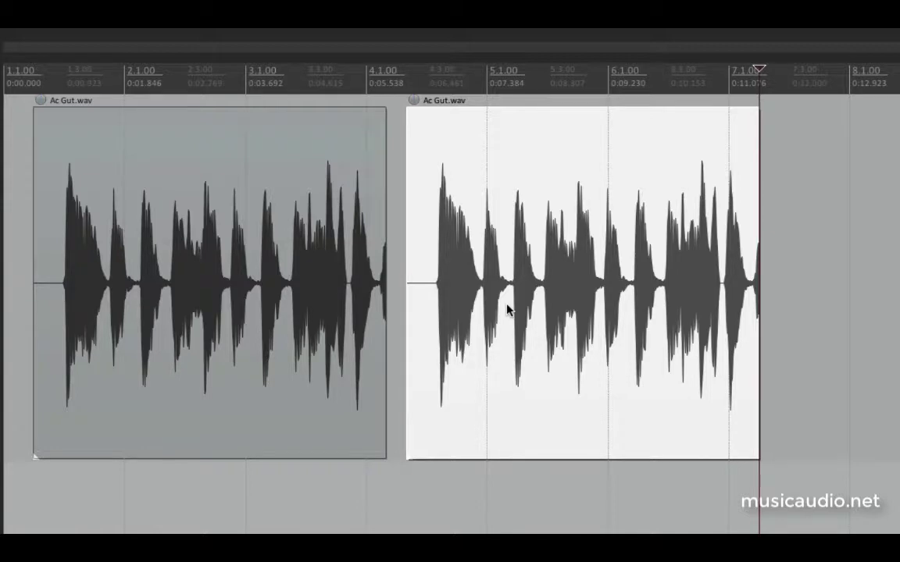
scroll(483, 295, "down", 3)
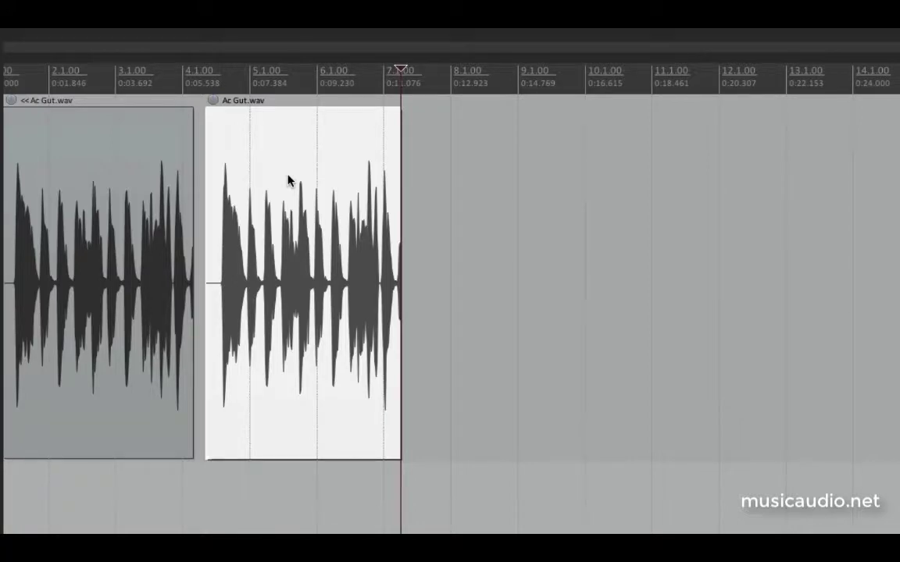
left_click(443, 187)
key("ctrl+v")
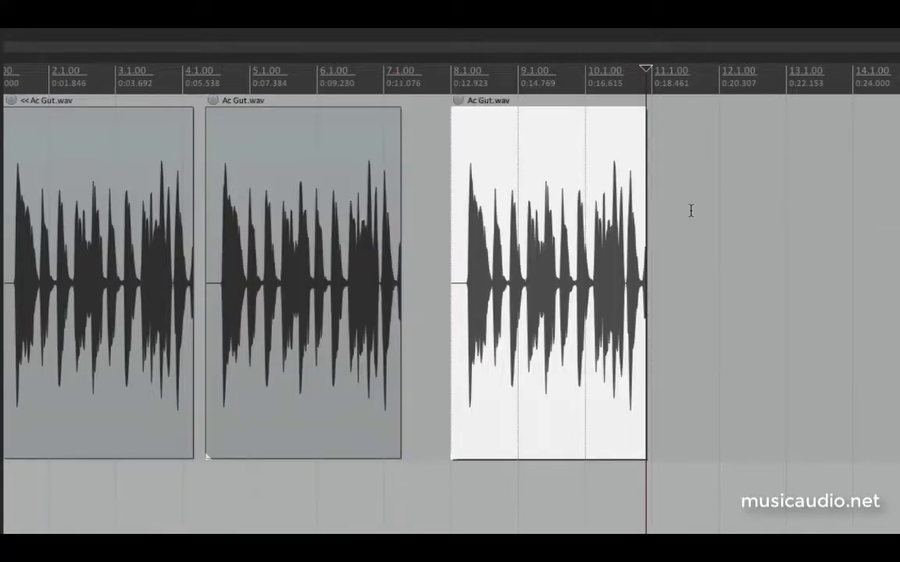
key("ctrl+v")
scroll(697, 209, "left", 2)
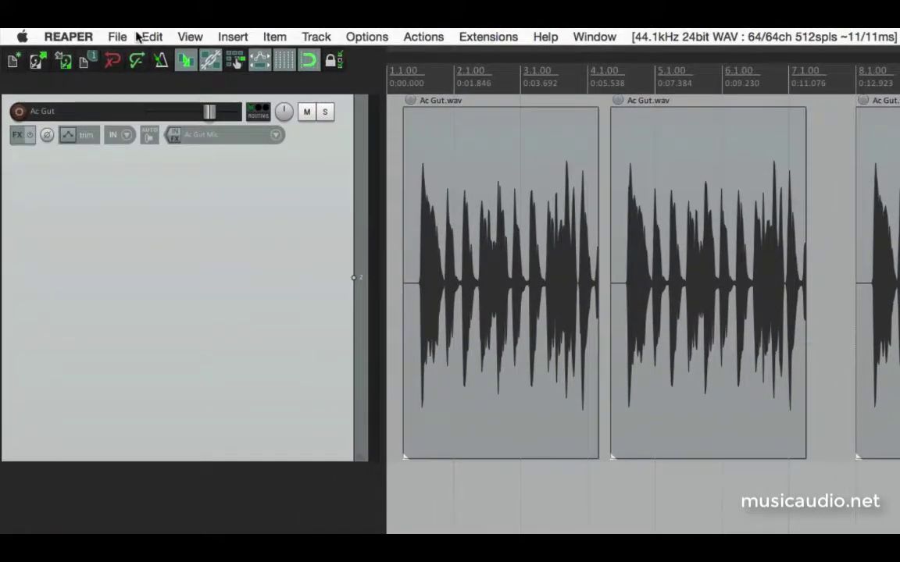
Undo the pasted copies so that only the original Ac Gut item is left on the track.
left_click(119, 34)
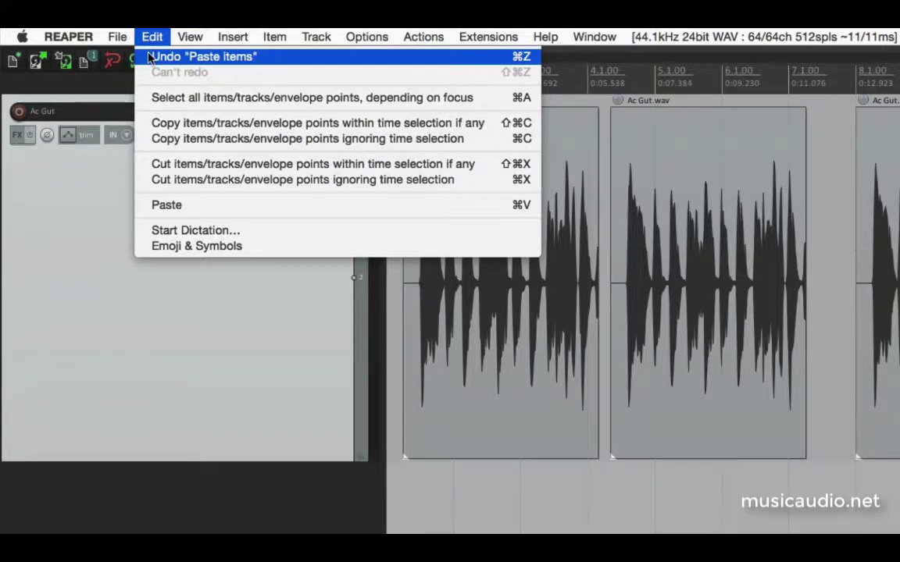
left_click(149, 38)
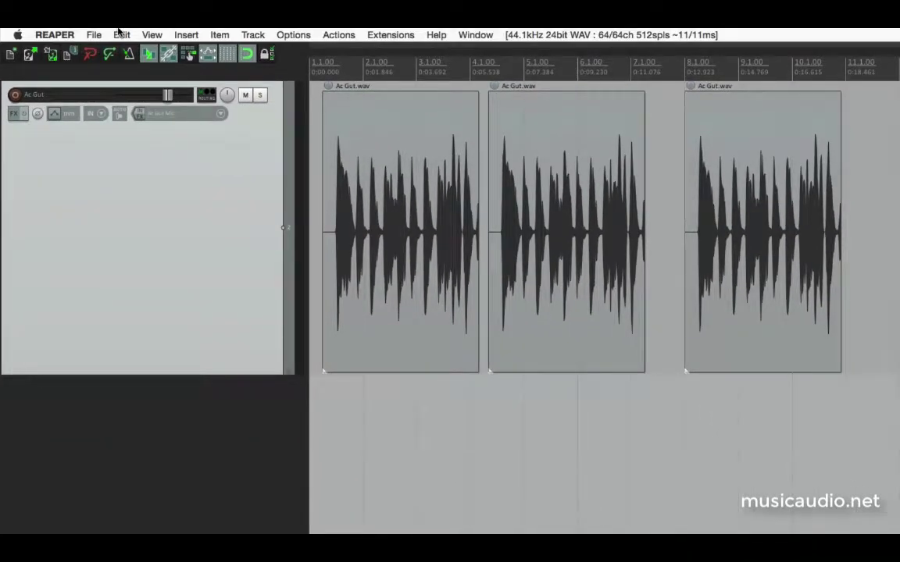
left_click(119, 33)
left_click(118, 50)
left_click(117, 34)
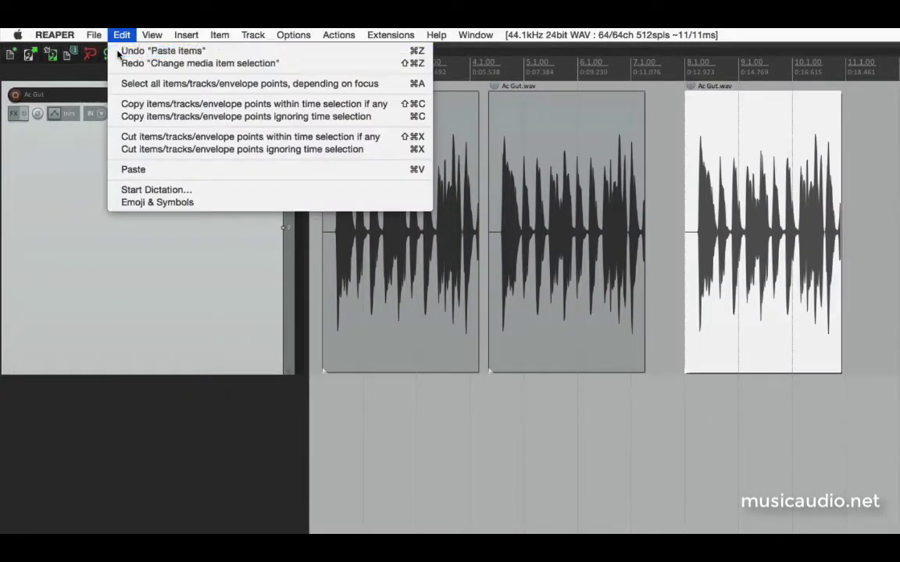
left_click(119, 50)
key("ctrl+z")
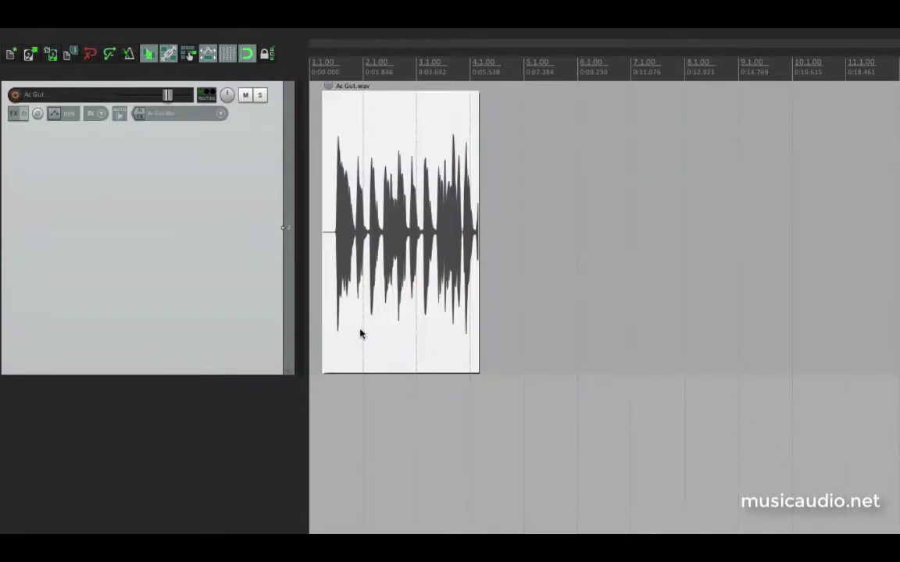
Delete the Ac Gut item from the track and undo the deletion.
scroll(348, 294, "up", 2)
scroll(284, 296, "up", 6)
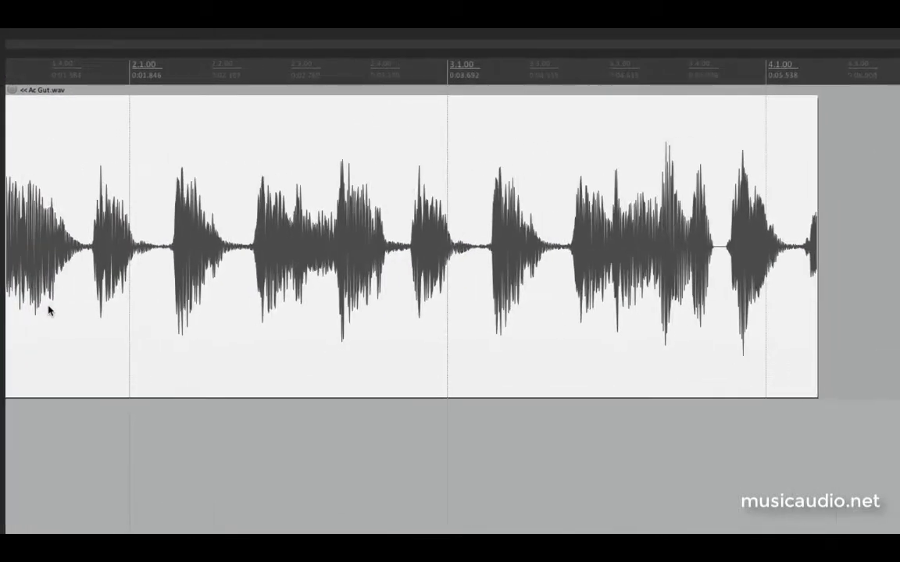
scroll(284, 296, "left", 3)
scroll(275, 297, "down", 1)
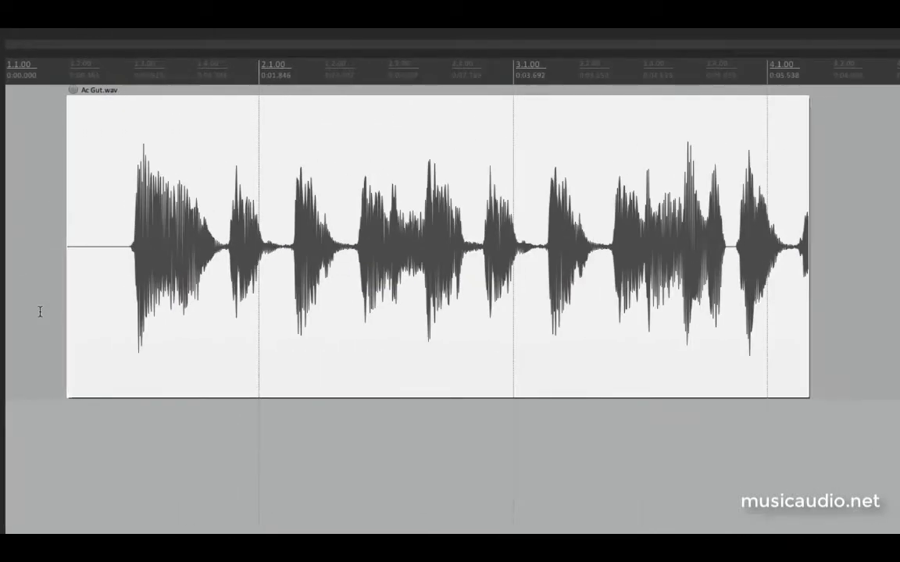
left_click(40, 242)
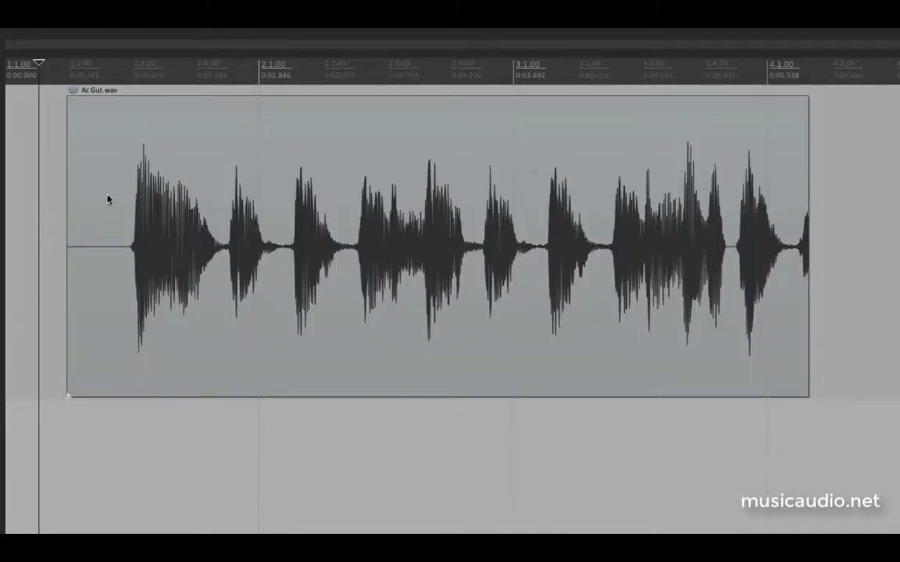
left_click(266, 123)
key("Delete")
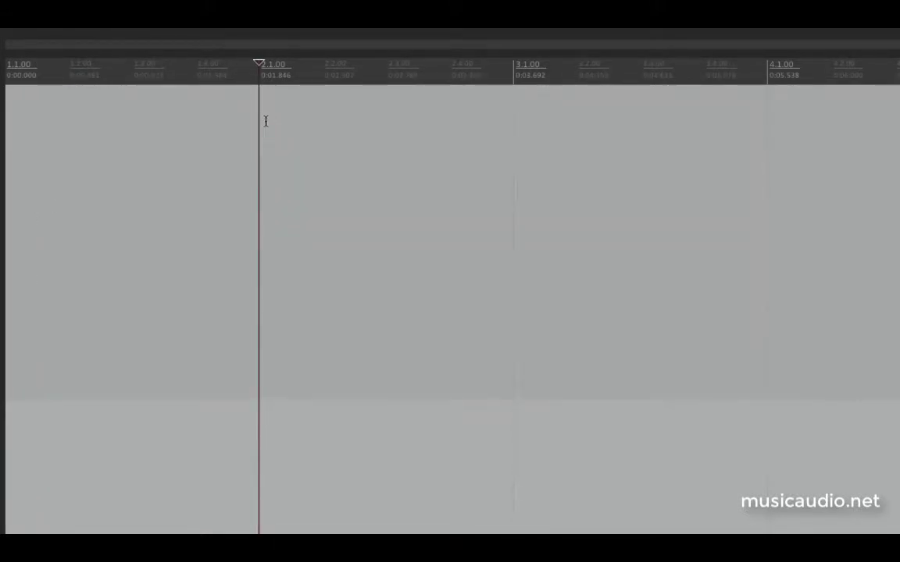
key("ctrl+z")
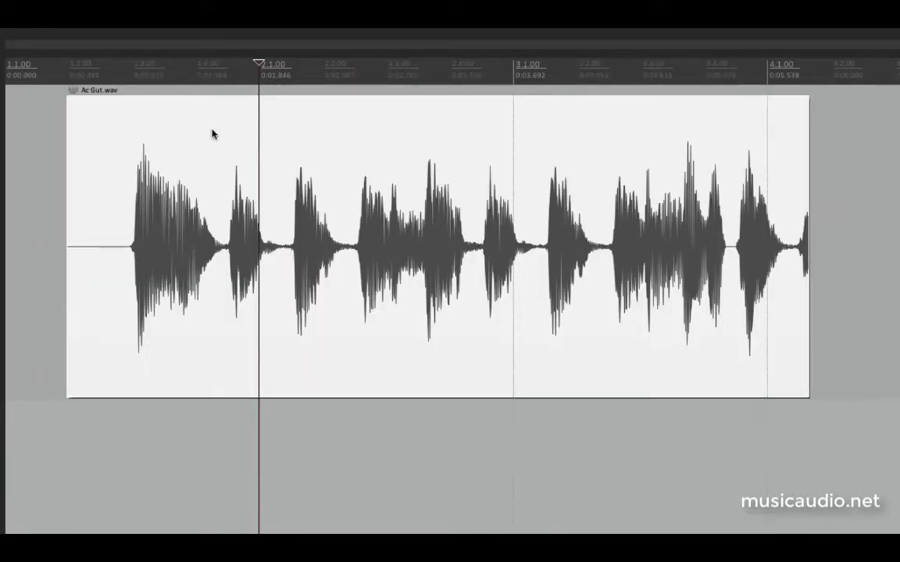
Shift the Ac Gut item earlier and back later along the timeline, placing its start just after 1.2.00.
left_click(45, 191)
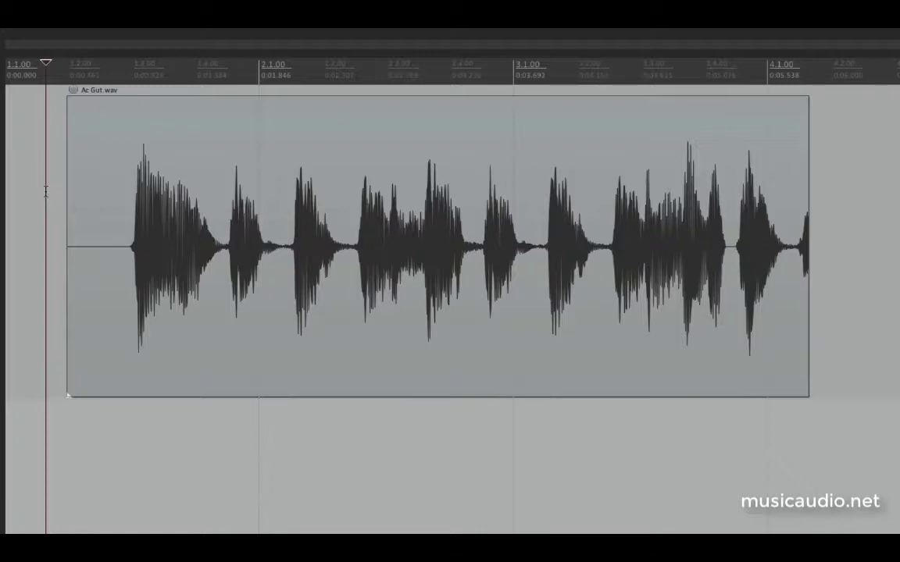
left_click_drag(235, 169, 209, 170)
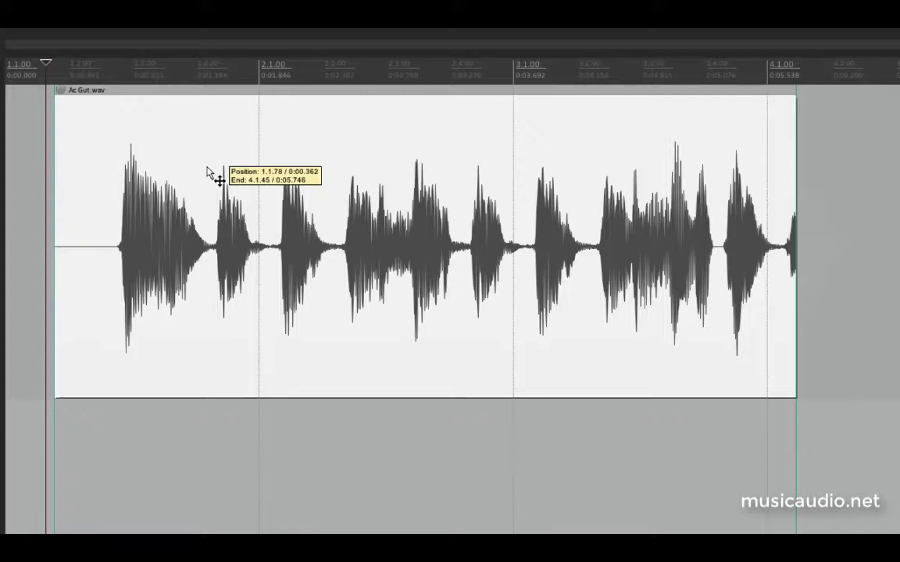
left_click_drag(209, 170, 238, 170)
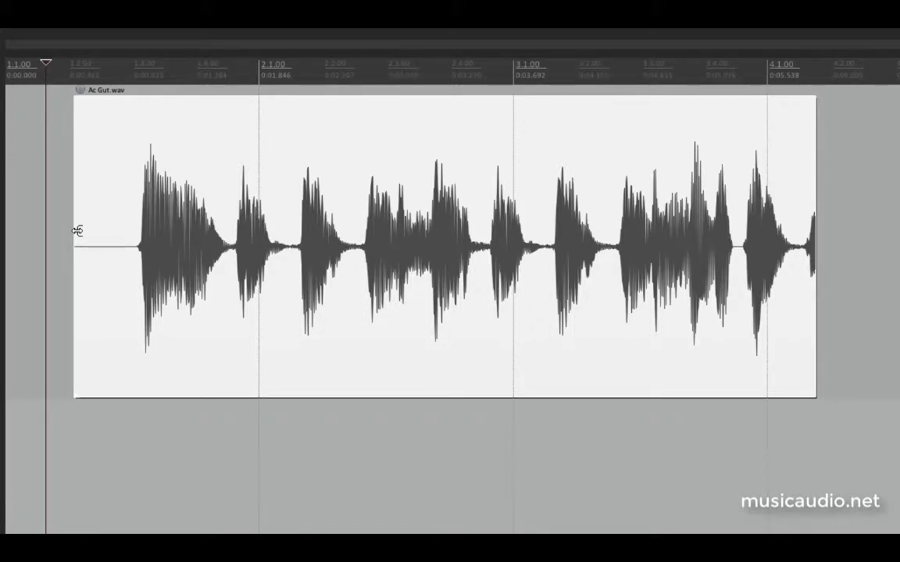
Trim the start of the Ac Gut item to about 1.2.59 and set its end at about 4.1.76.
left_click_drag(78, 230, 106, 266)
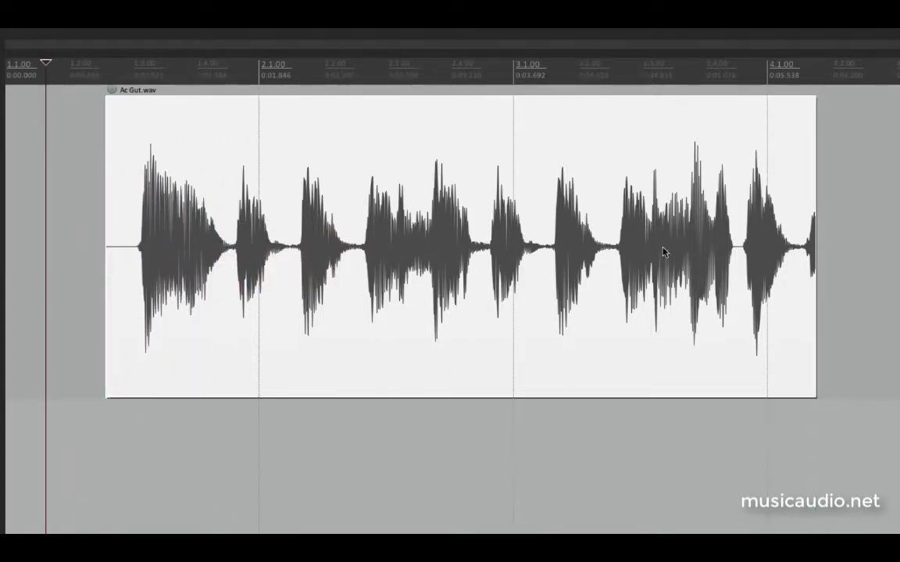
mouse_move(813, 208)
left_mouse_down()
mouse_move(671, 226)
mouse_move(813, 221)
left_mouse_up()
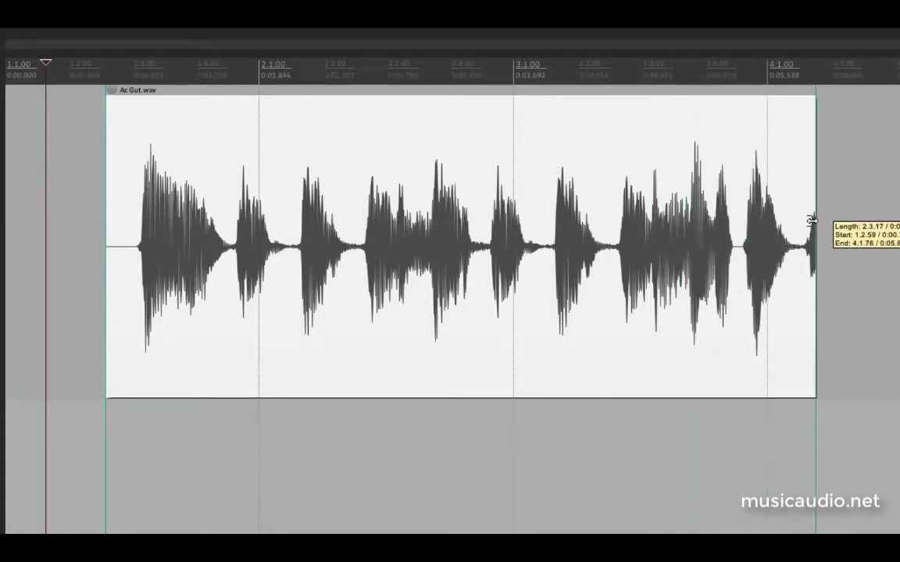
Add a fade-in ending just before 2.1.00 and a fade-out beginning just before 4.1.00 to the Ac Gut item.
scroll(561, 231, "down", 3)
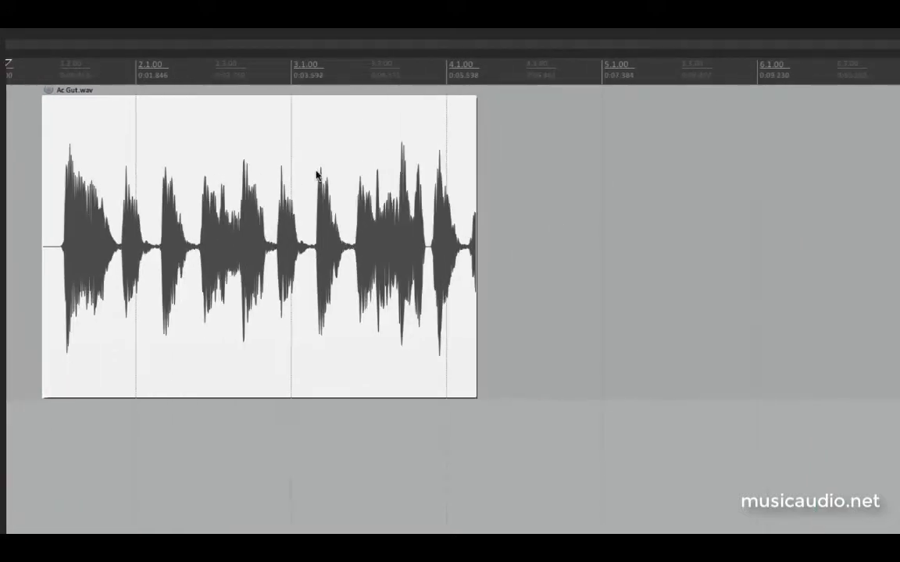
scroll(69, 214, "up", 3)
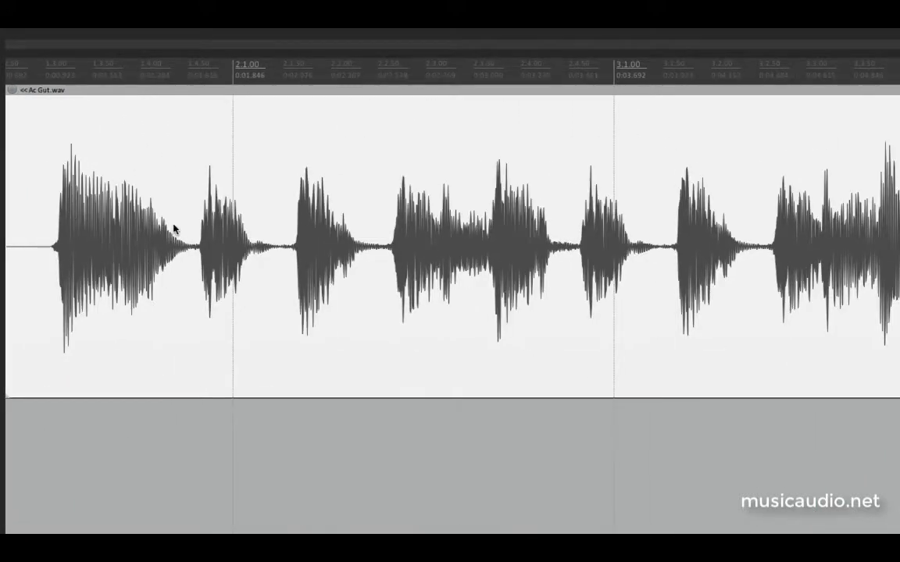
scroll(176, 227, "down", 2)
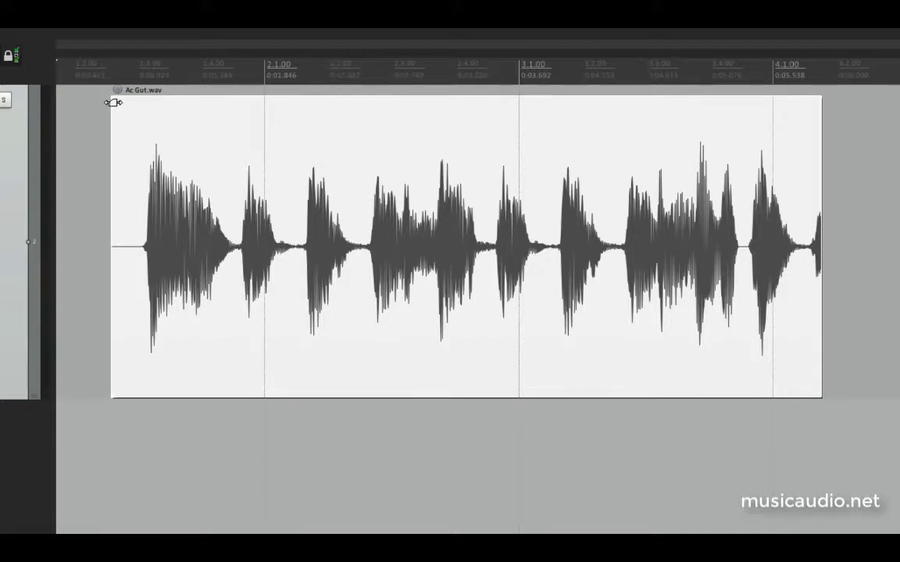
left_click_drag(114, 102, 251, 136)
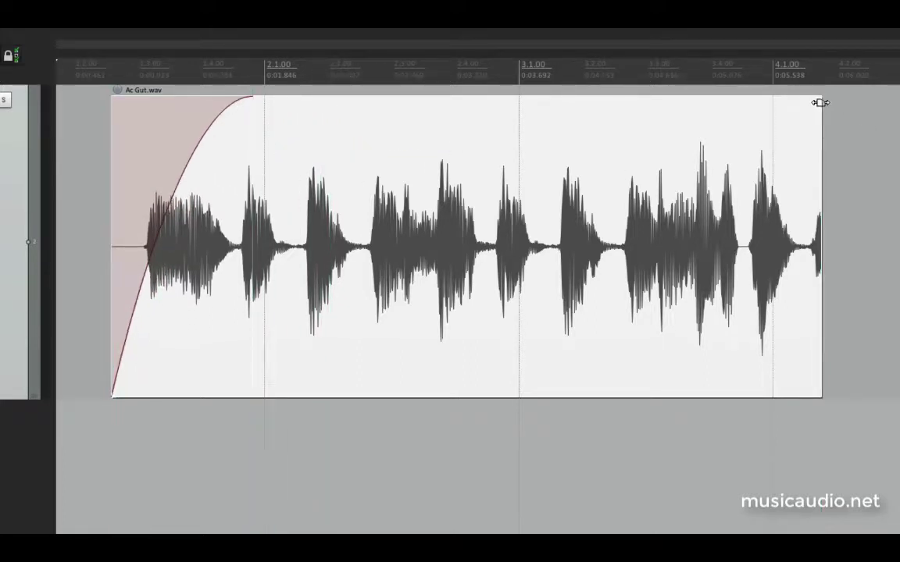
left_click_drag(818, 103, 804, 156)
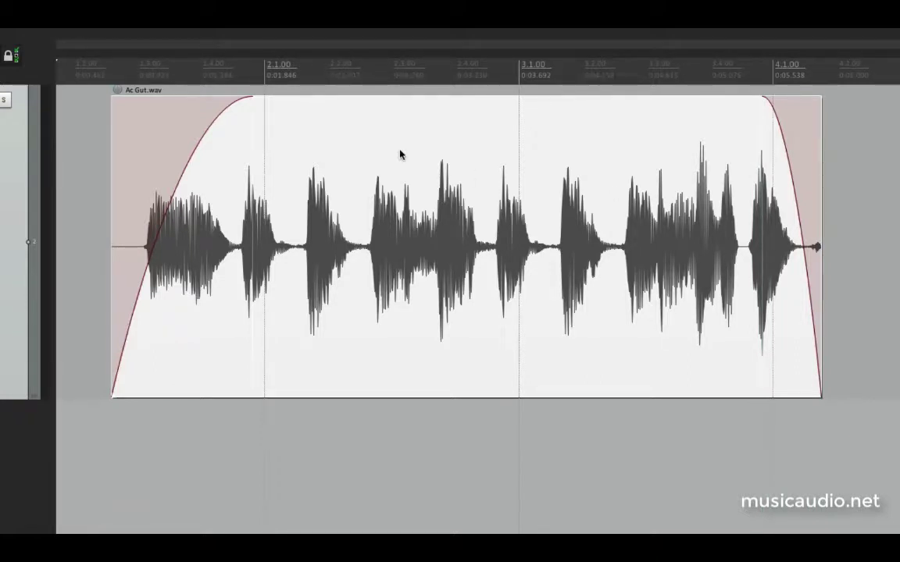
Try the linear and slow-start curve shapes on the fade-in, and restore the rounded fast-start shape.
right_click(217, 116)
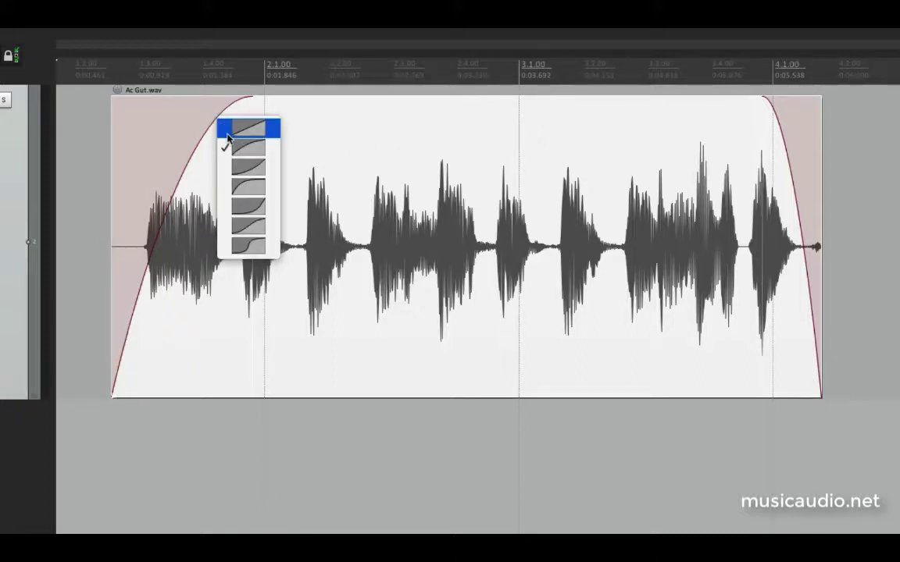
left_click(231, 125)
right_click(228, 138)
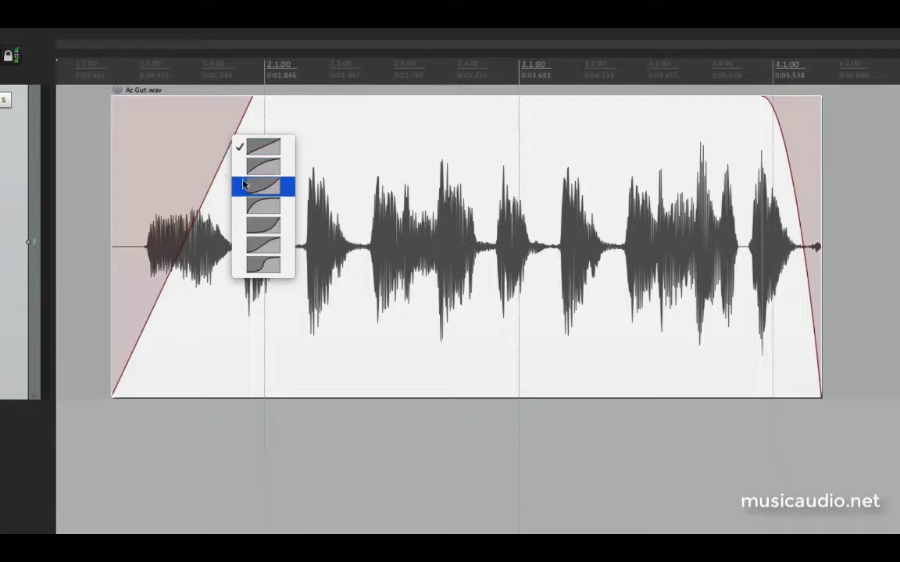
left_click(244, 185)
right_click(235, 167)
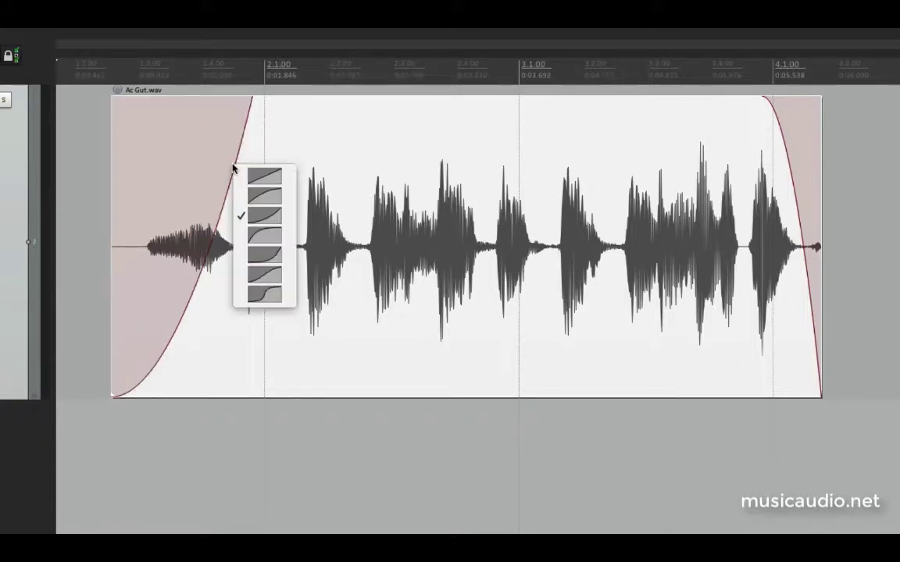
left_click(244, 203)
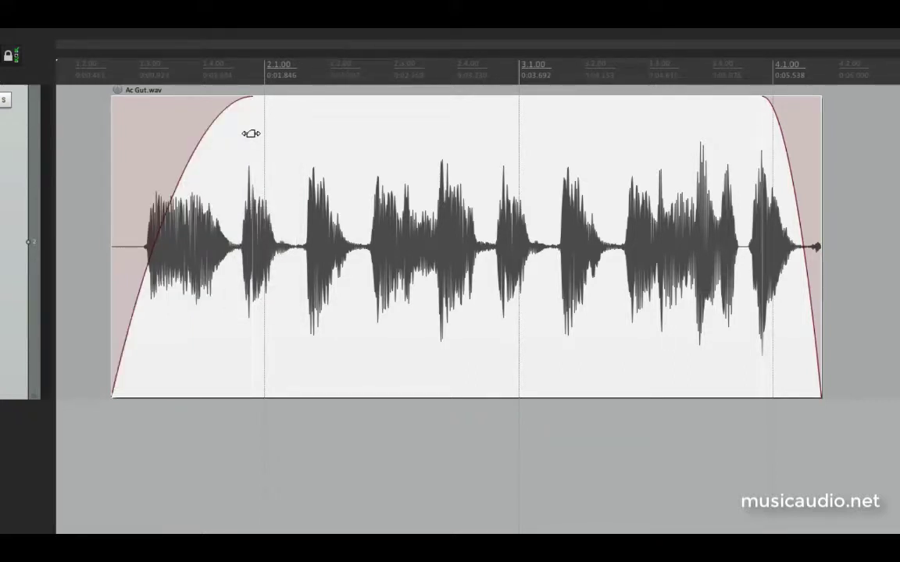
Lengthen the fade-in to just past 2.1.00 and start the fade-out earlier, shortly after 3.4.00.
left_click_drag(250, 133, 270, 167)
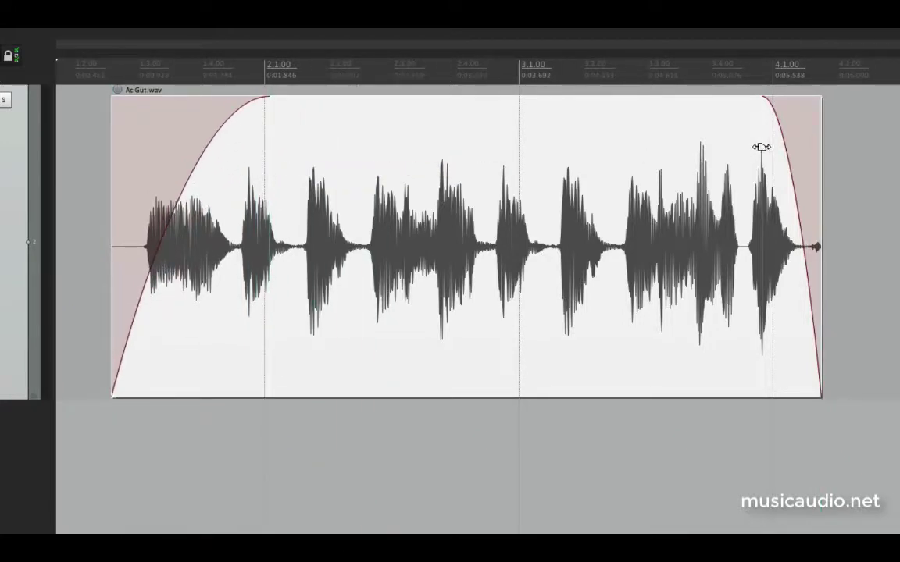
left_click_drag(759, 147, 737, 163)
left_click_drag(737, 163, 738, 163)
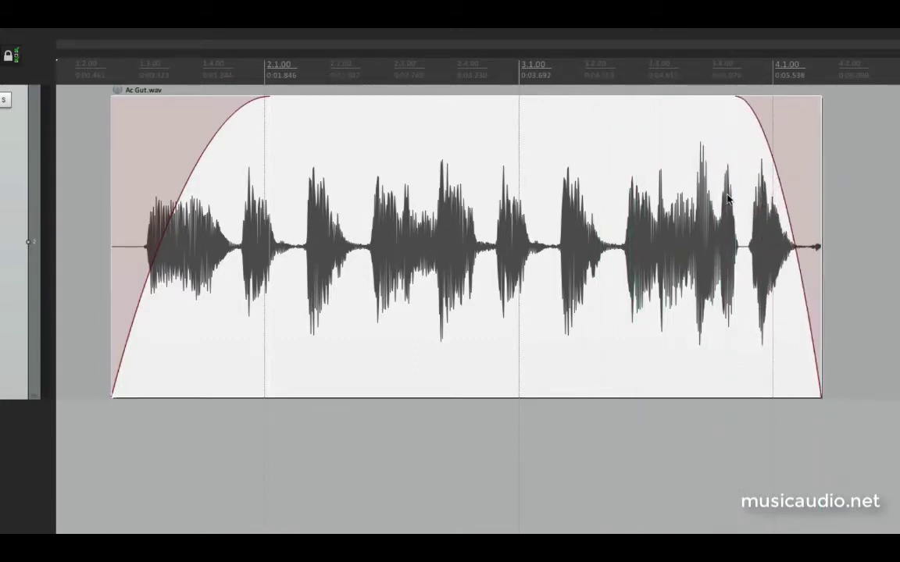
Remove the fade-in from the Ac Gut item by shortening it to nothing.
left_click_drag(273, 144, 109, 172)
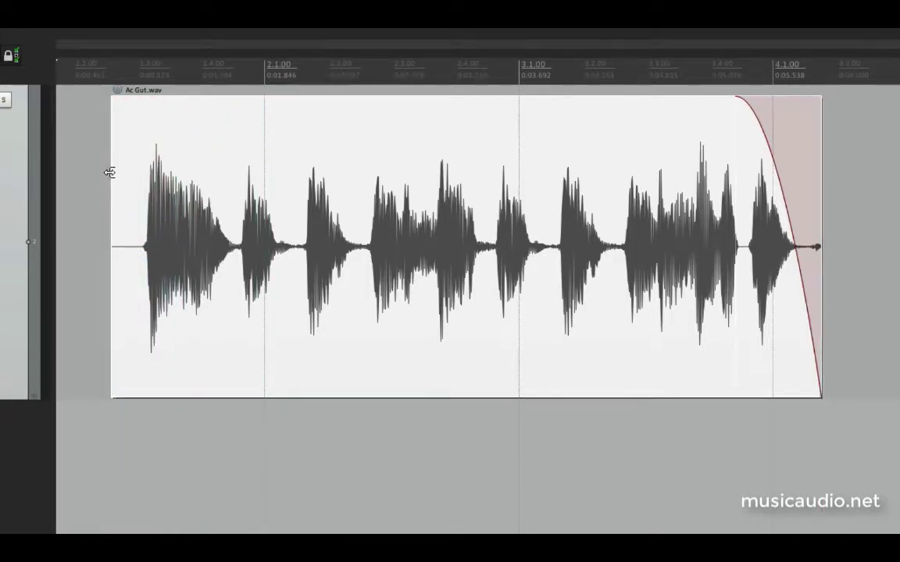
Remove the fade-out from the Ac Gut item by shortening it to nothing.
left_click_drag(735, 167, 854, 181)
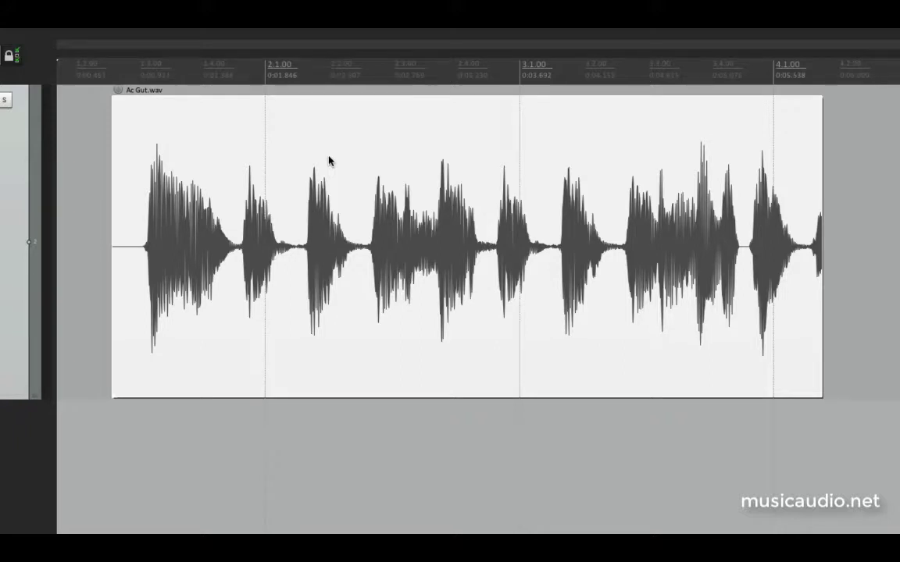
scroll(329, 160, "down", 1)
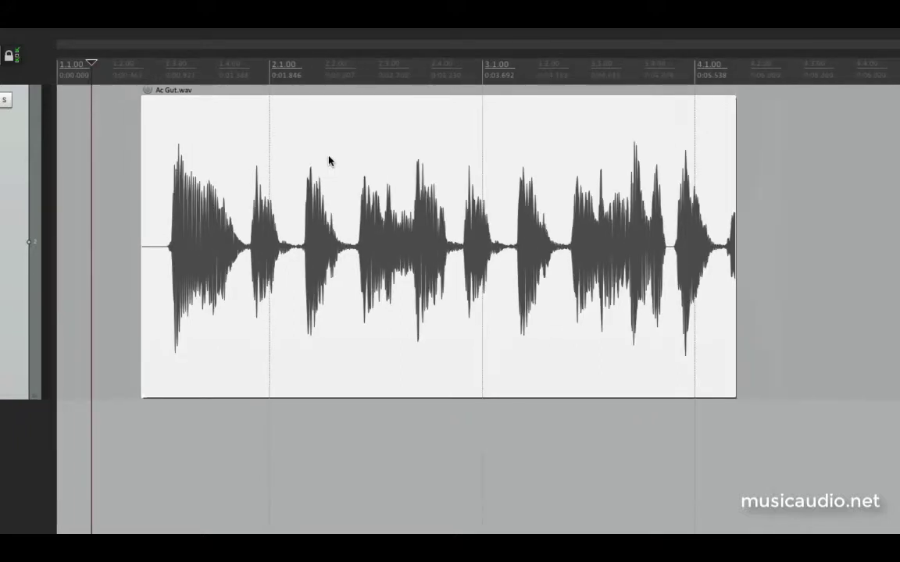
scroll(329, 160, "down", 1)
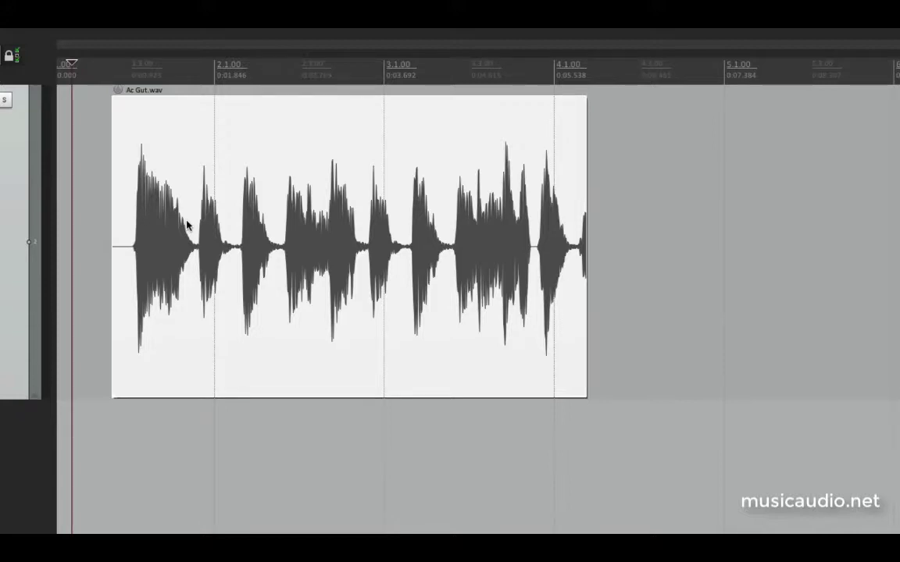
Time-compress the Ac Gut item to a rate of about 1.931 by stretching its start edge to about 2.4.00, and play it.
scroll(118, 231, "up", 3)
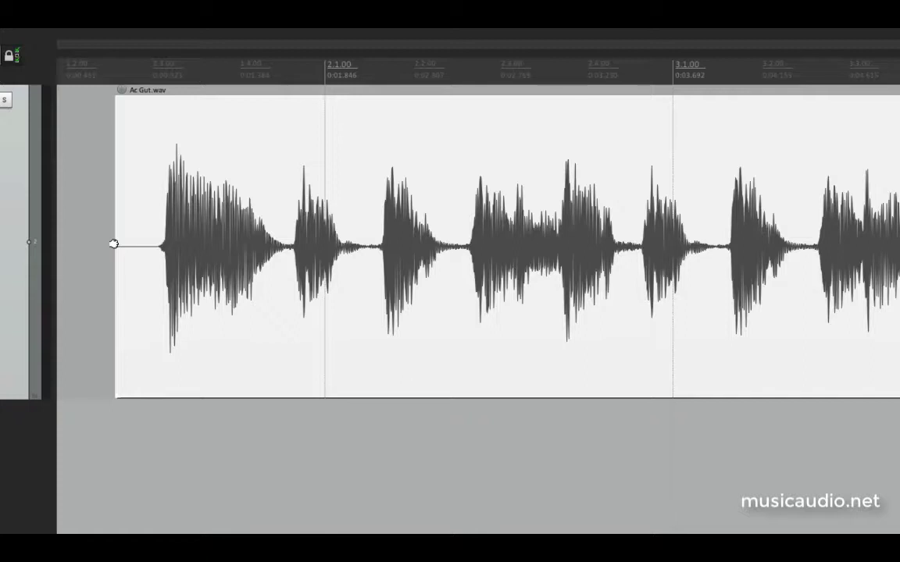
scroll(156, 223, "down", 3)
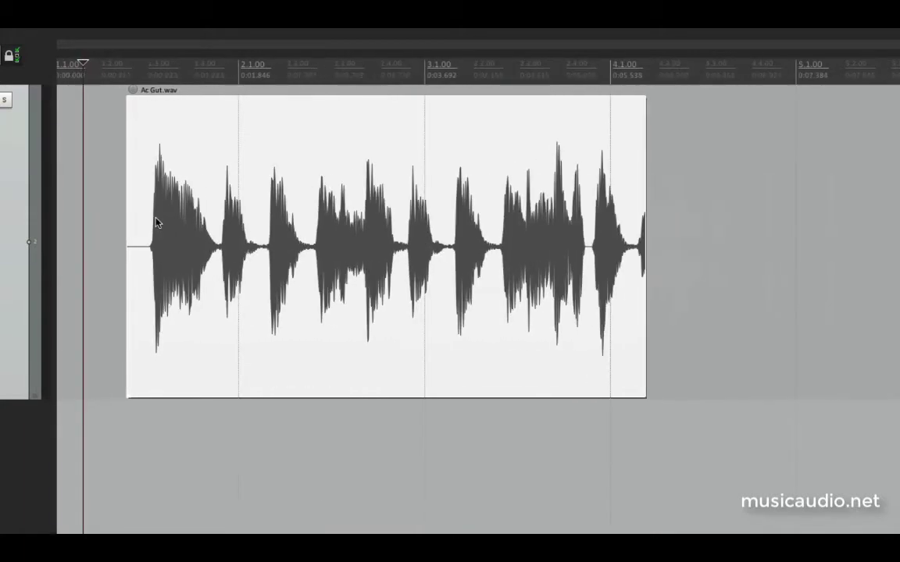
left_click_drag(133, 247, 376, 251)
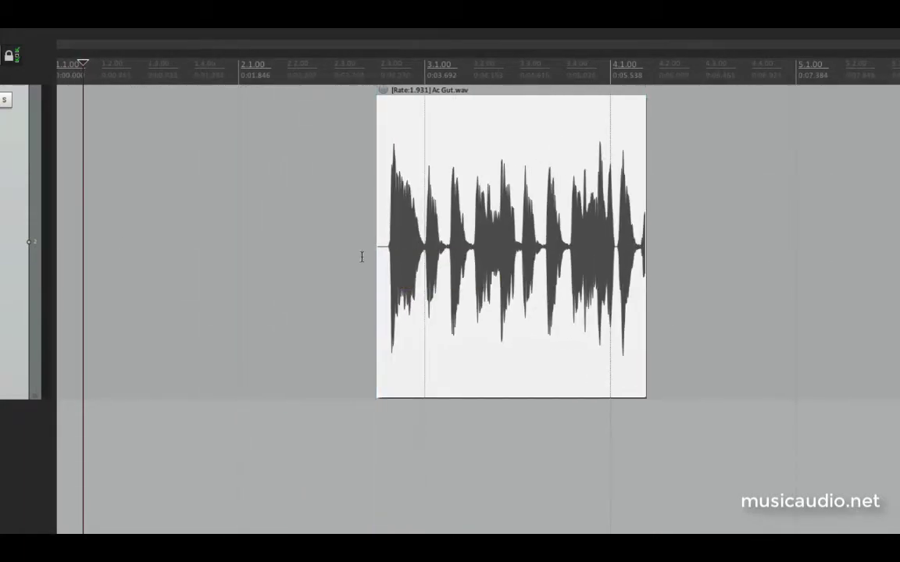
left_click(360, 249)
key("space")
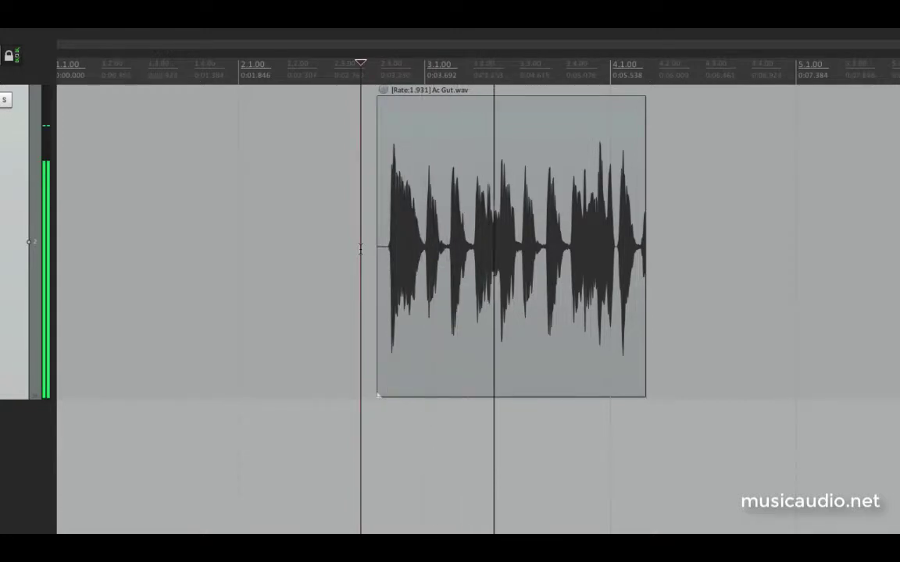
key("space")
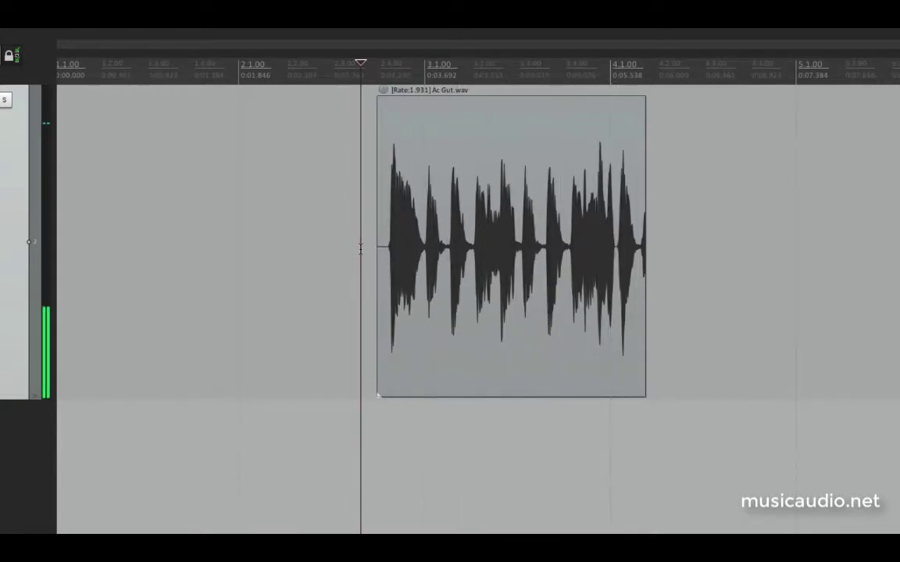
Move the compressed item just past 4.1.00, and time-stretch it to a rate of about 0.717 by pulling its start edge earlier than 2.1.00.
scroll(360, 248, "down", 3)
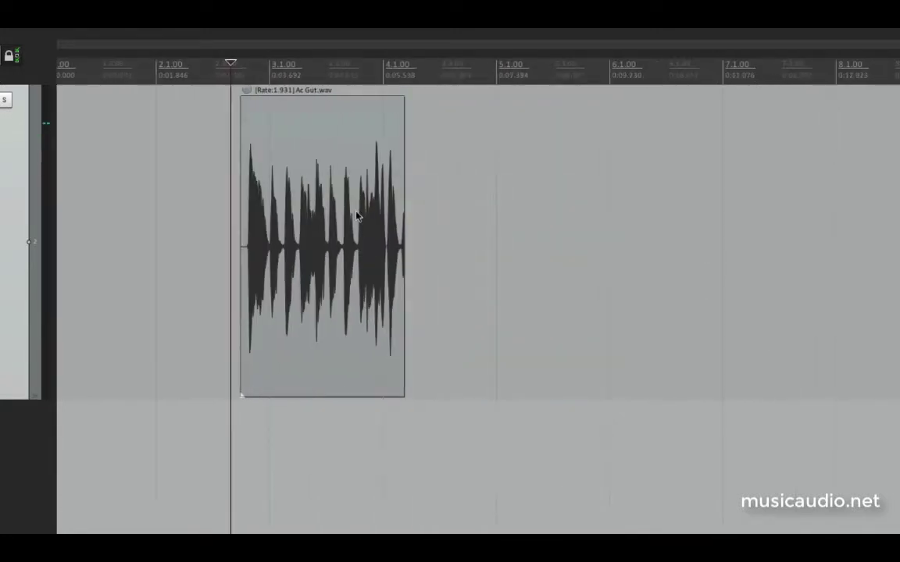
left_click_drag(423, 197, 512, 199)
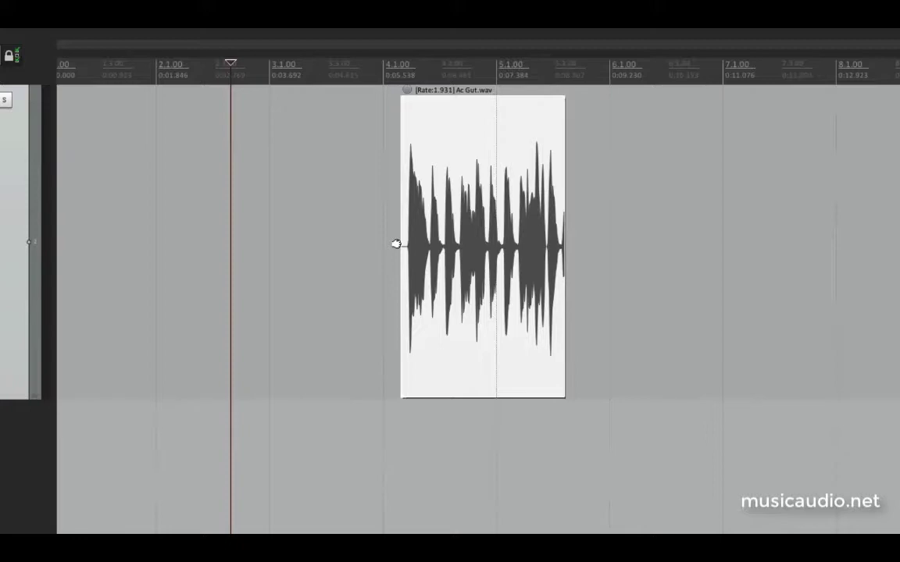
left_click_drag(396, 244, 117, 256)
left_click(108, 238)
key("space")
scroll(108, 239, "up", 2)
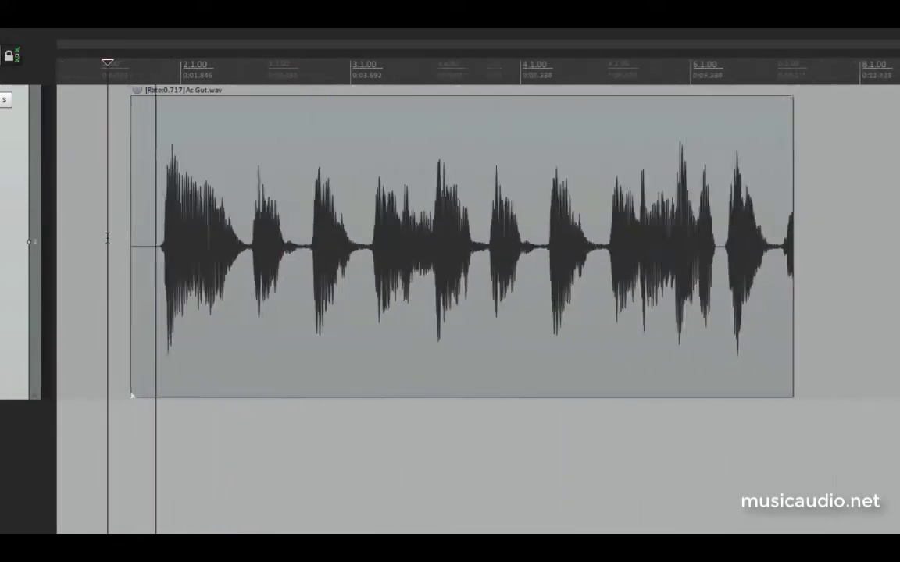
scroll(108, 239, "up", 1)
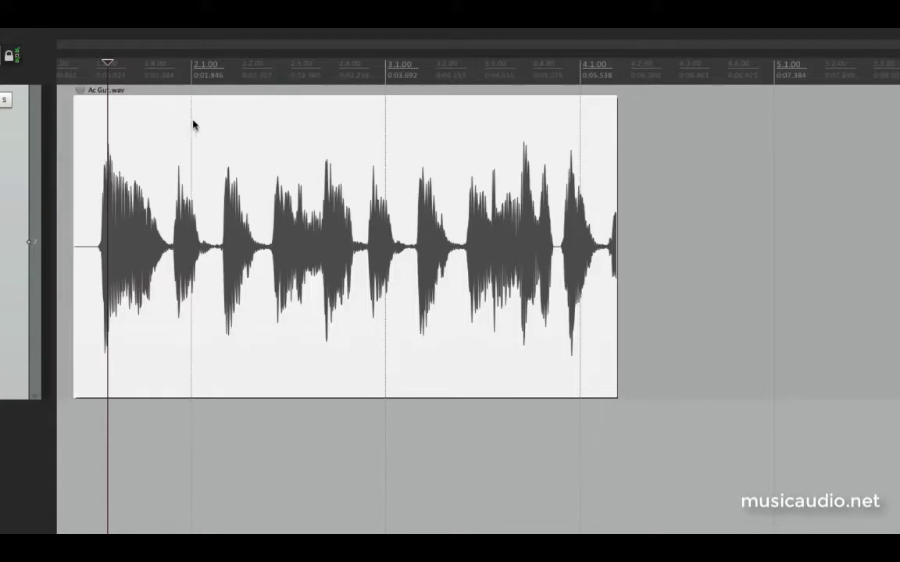
Split the Ac Gut item about midway between 2.1.00 and 2.2.00.
scroll(194, 125, "left", 2)
left_click(95, 157)
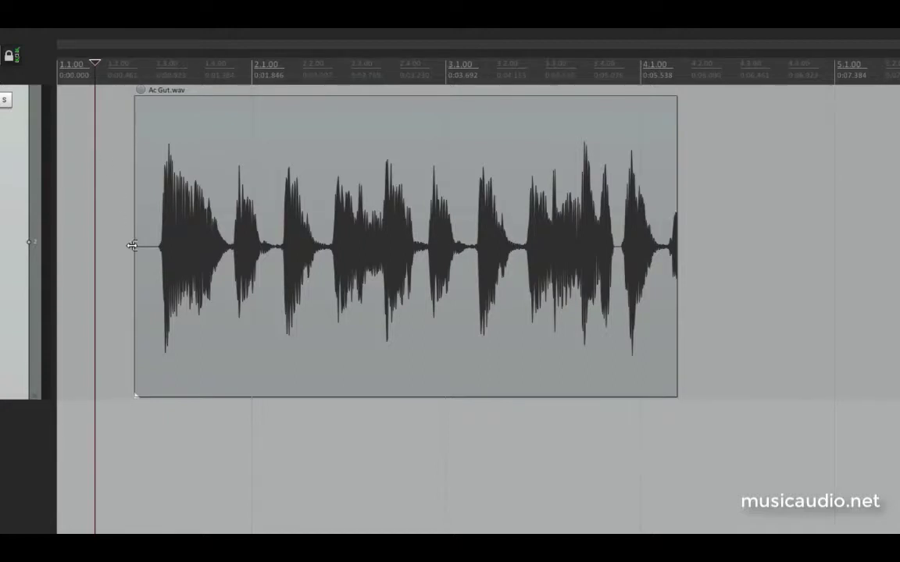
scroll(133, 246, "up", 3)
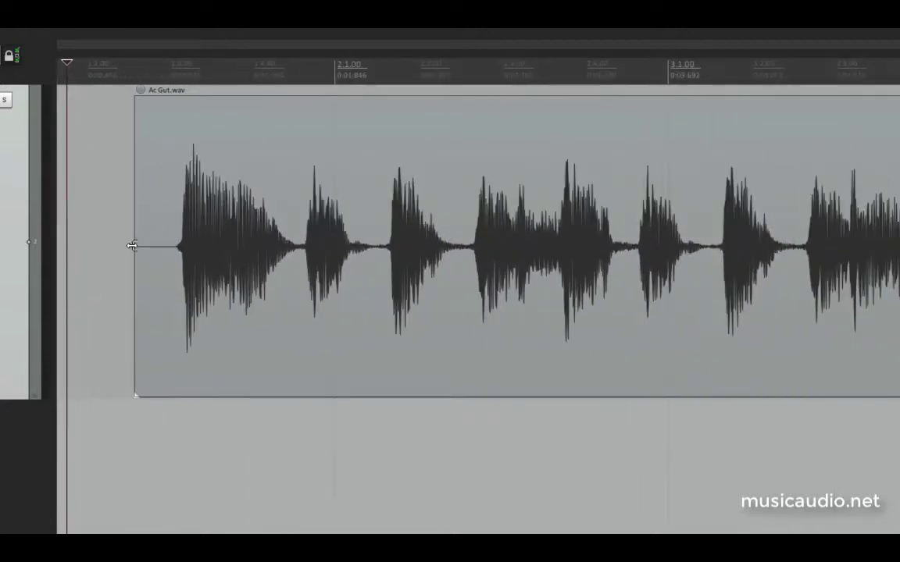
left_click(375, 232)
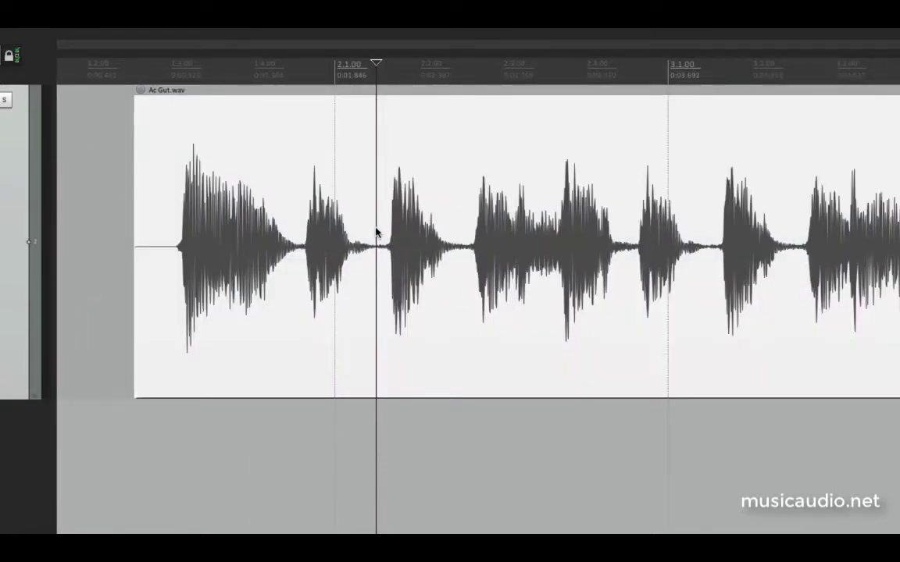
key("s")
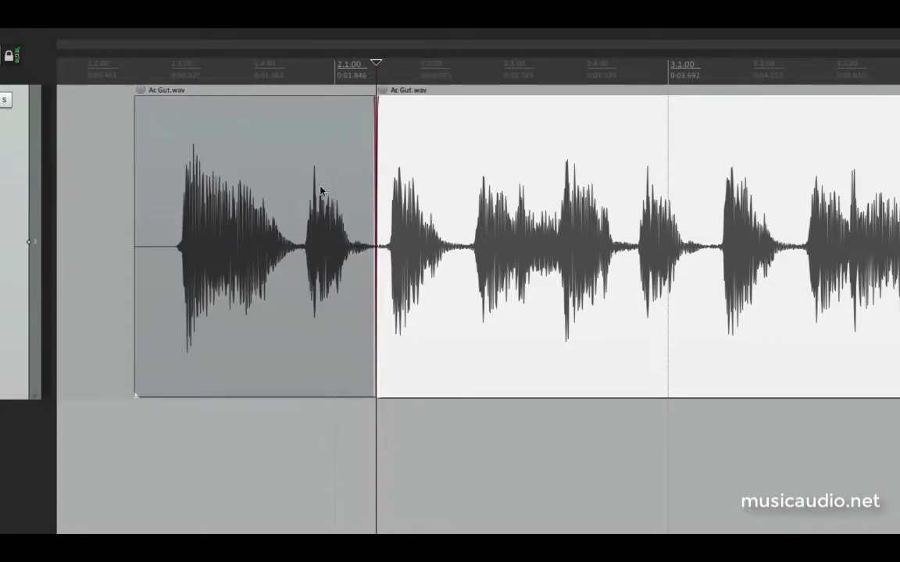
Split the remaining long piece about midway between 2.2.00 and 2.3.00.
left_click(291, 187)
left_click(453, 191)
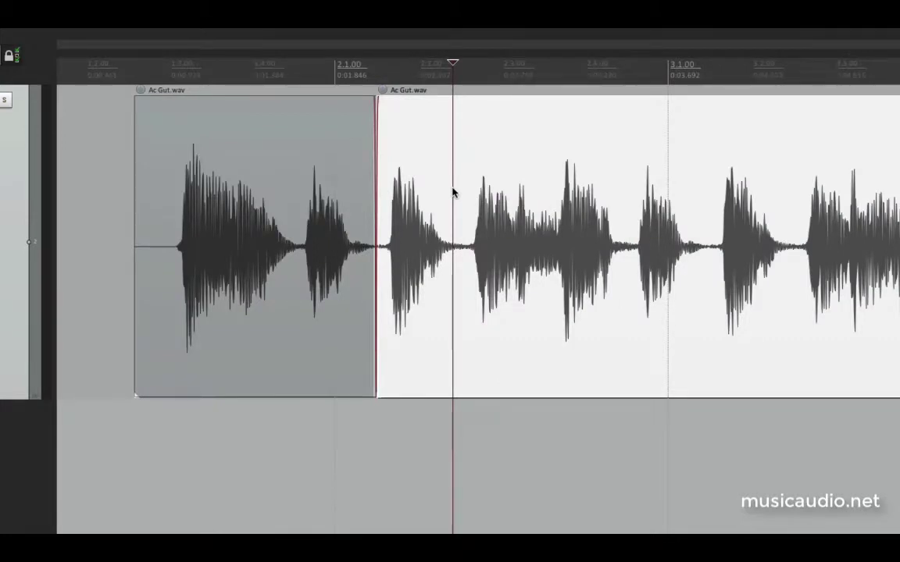
left_click(463, 208)
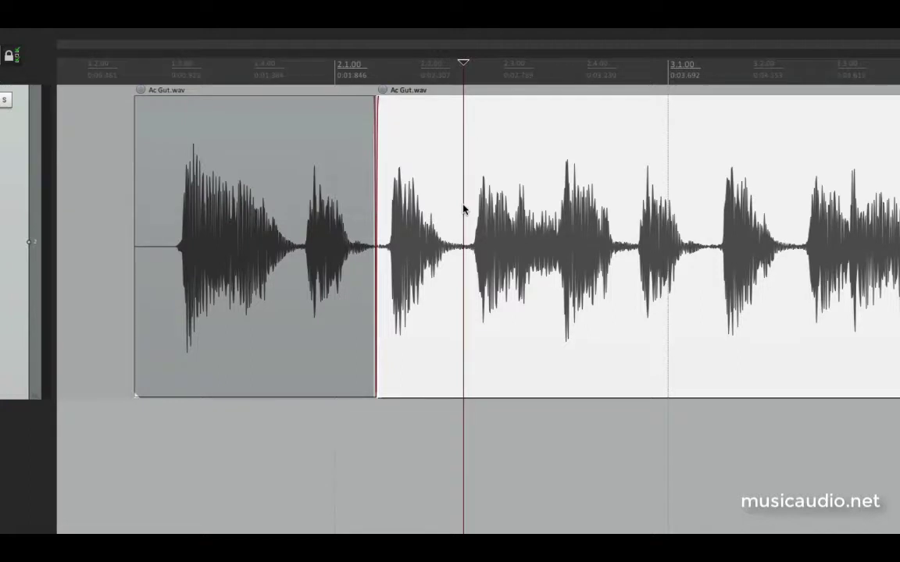
key("s")
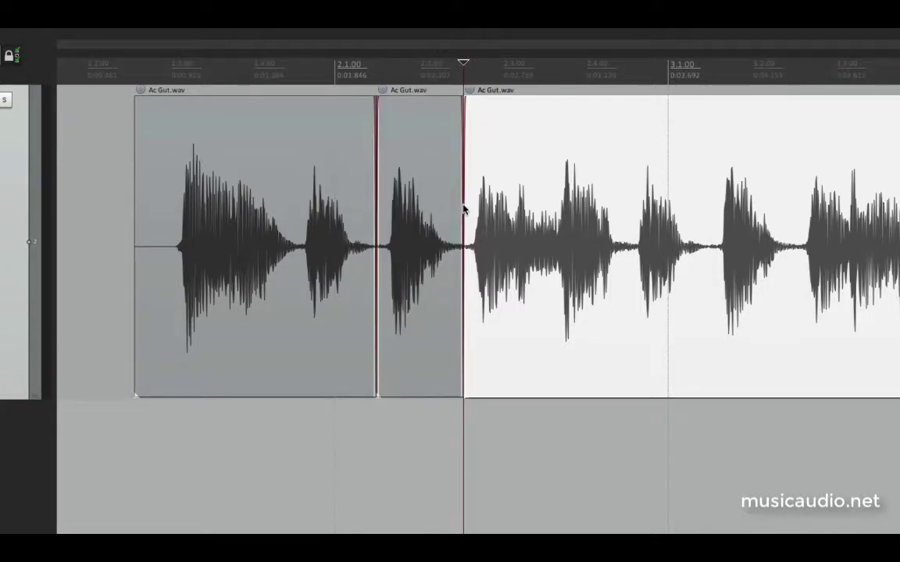
Delete the short piece between the two splits, and undo the deletion.
left_click(415, 191)
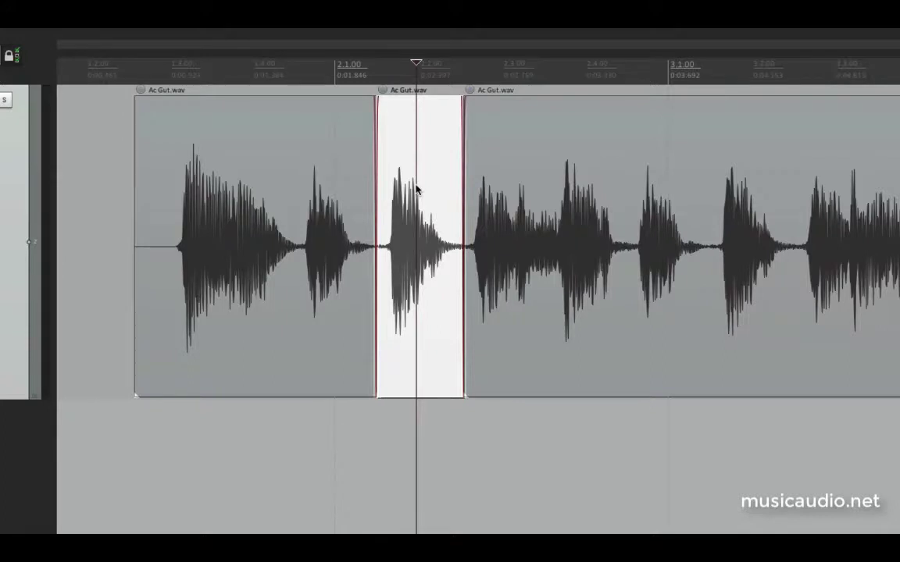
key("Delete")
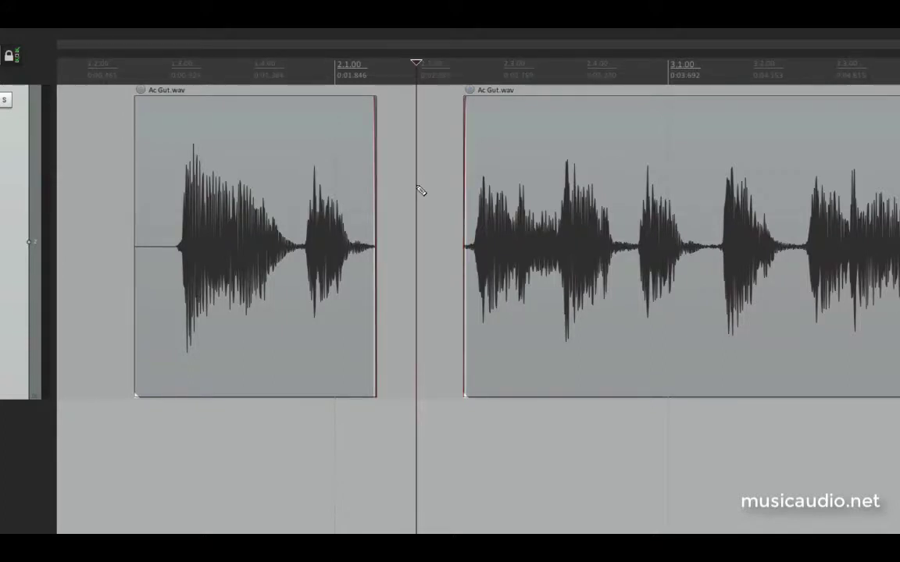
key("ctrl+z")
Split the last piece about midway between 2.4.00 and 3.1.00 and again shortly after 3.1.00.
left_click(629, 191)
key("s")
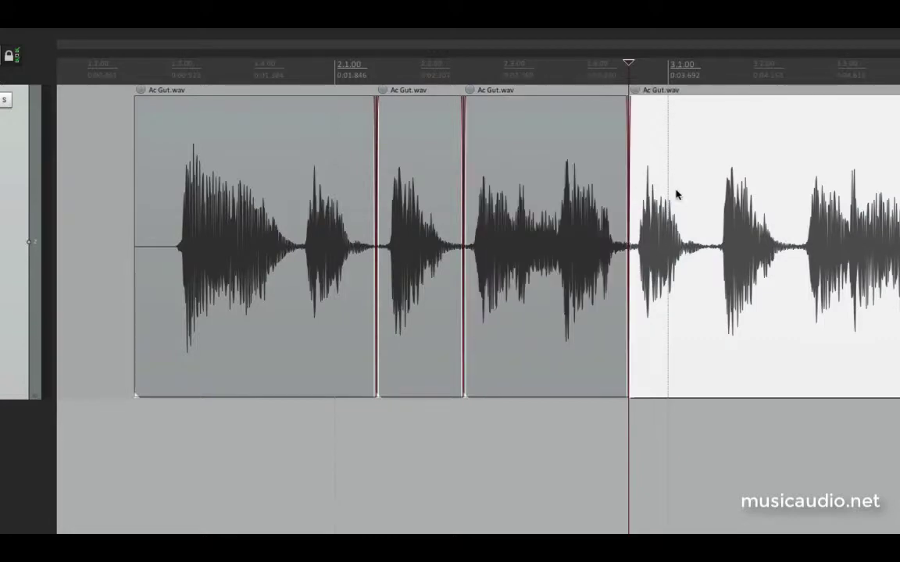
left_click(700, 194)
key("s")
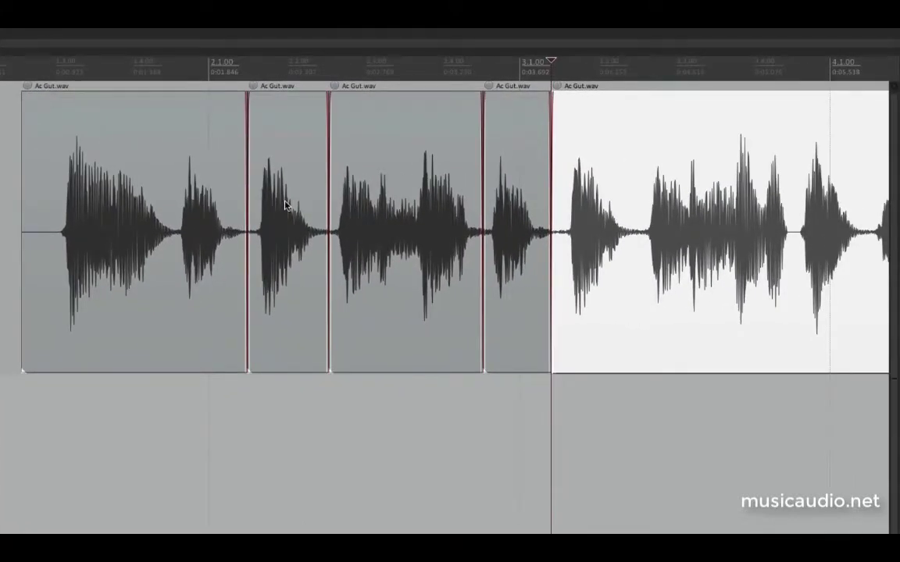
Heal the splits across all pieces of the Ac Gut item, and undo the healing.
left_click(129, 136)
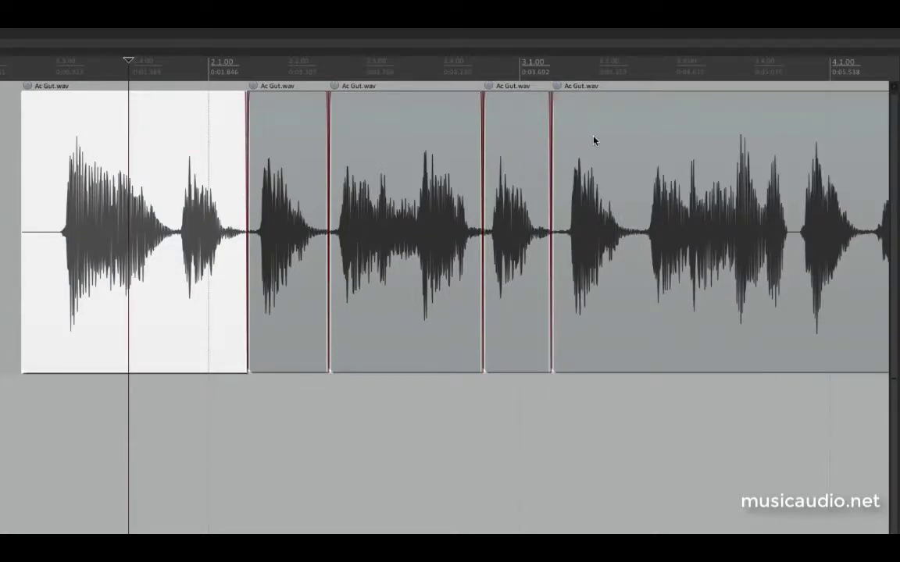
key("ctrl+a")
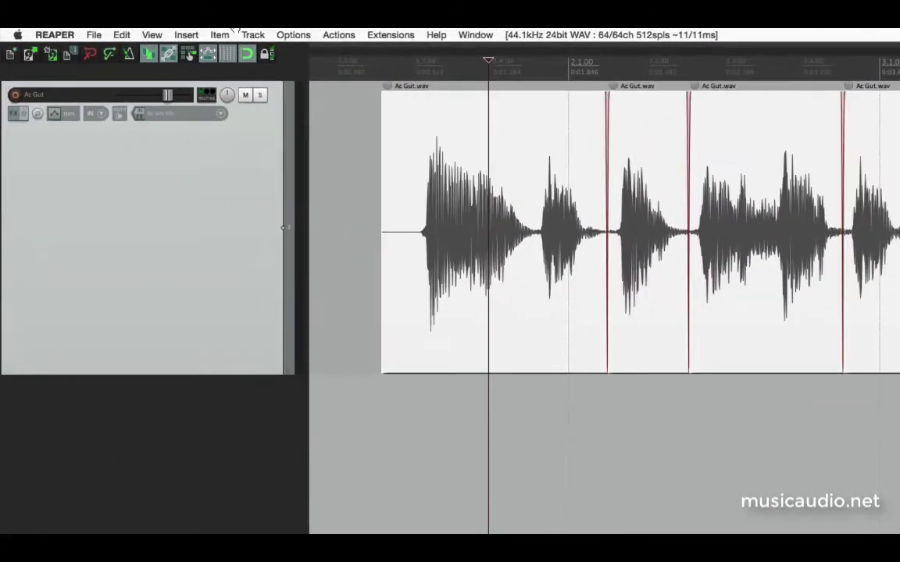
left_click(217, 33)
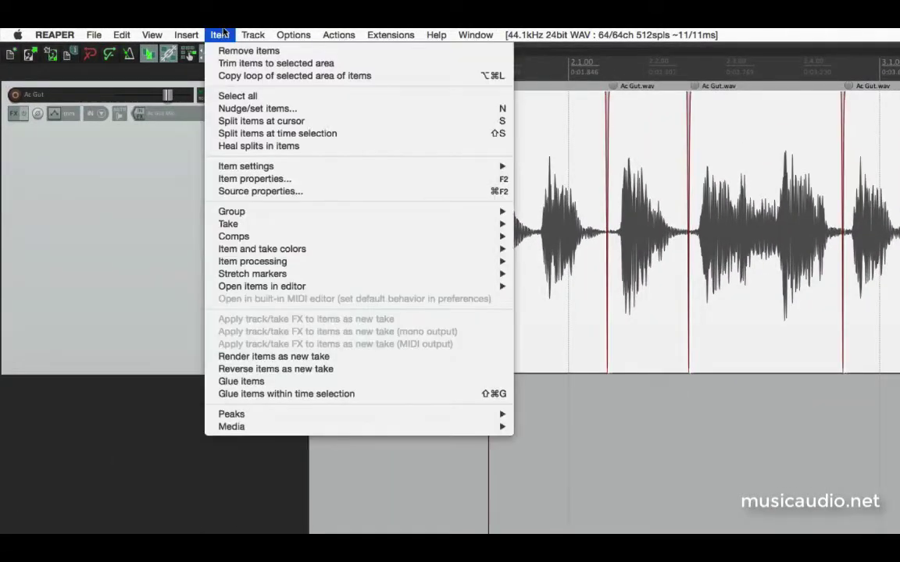
left_click(214, 147)
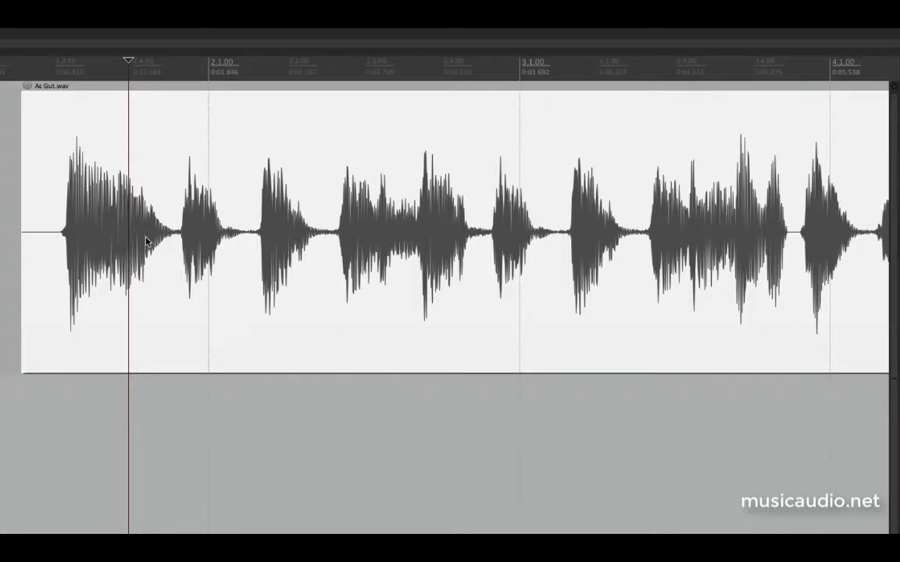
key("super+z")
Shift the second piece slightly later so it overlaps the third, and heal the splits across all pieces.
left_click(2, 189)
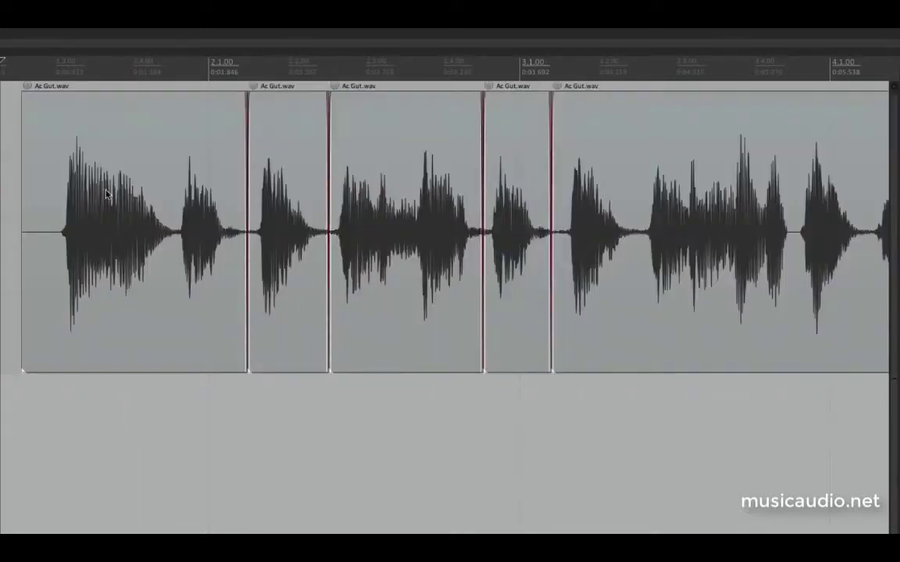
left_click_drag(270, 162, 298, 172)
key("super+a")
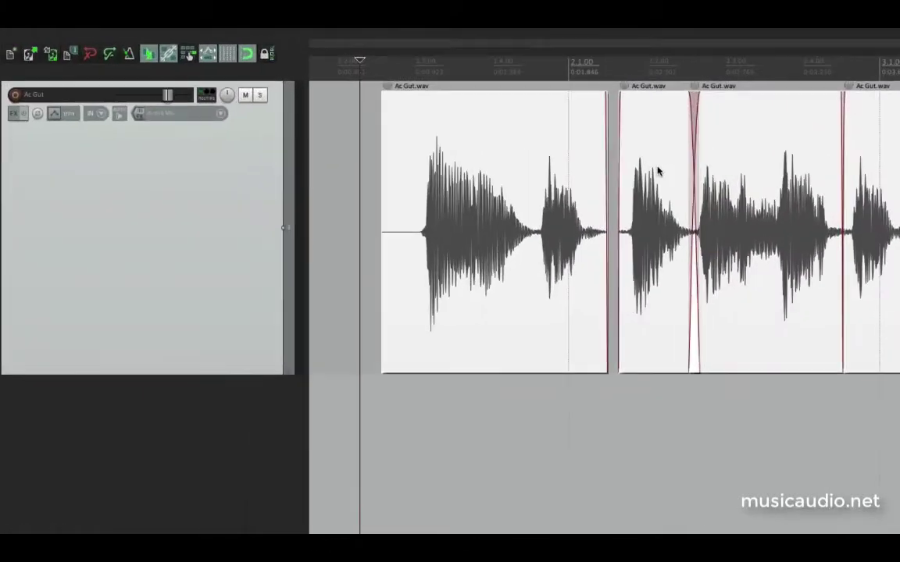
left_click(223, 32)
left_click(250, 145)
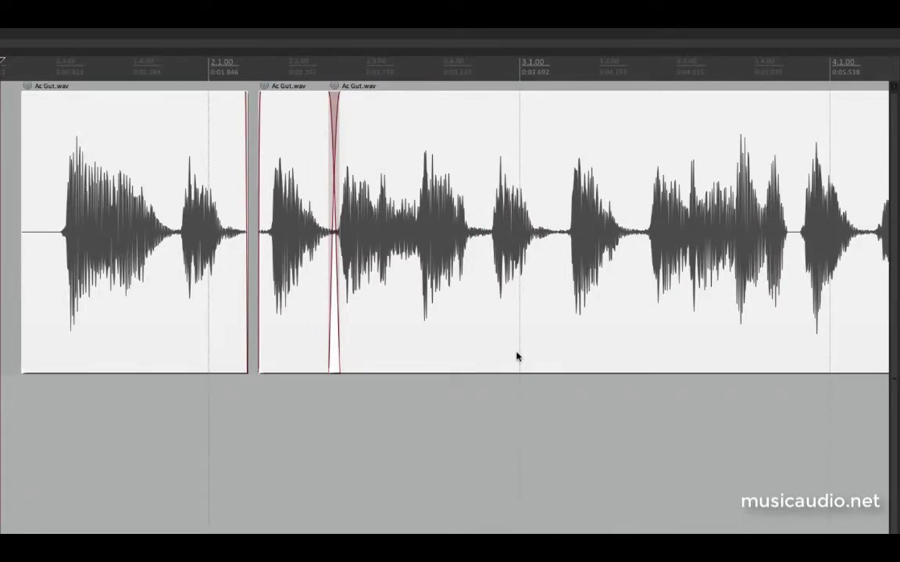
Undo the last healing and glue all the pieces into one item.
key("super+z")
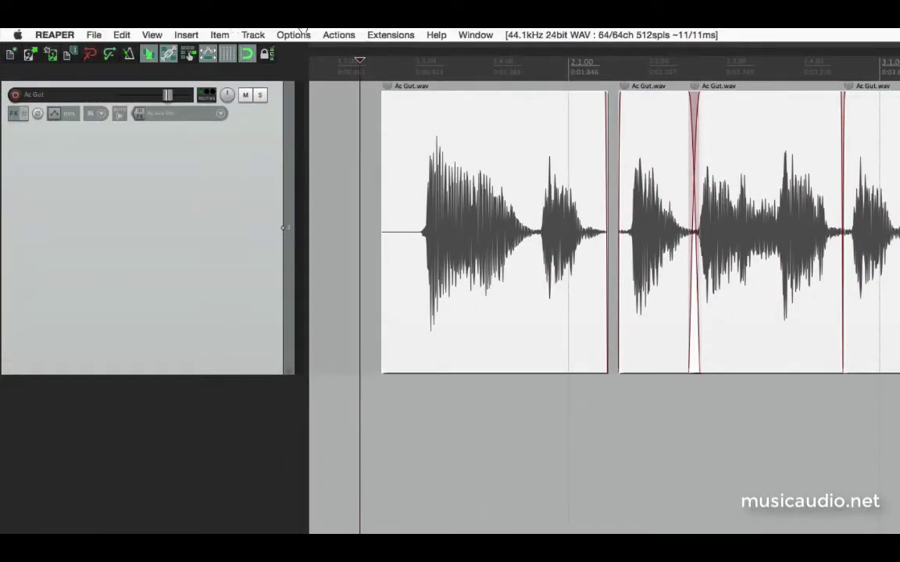
left_click(220, 34)
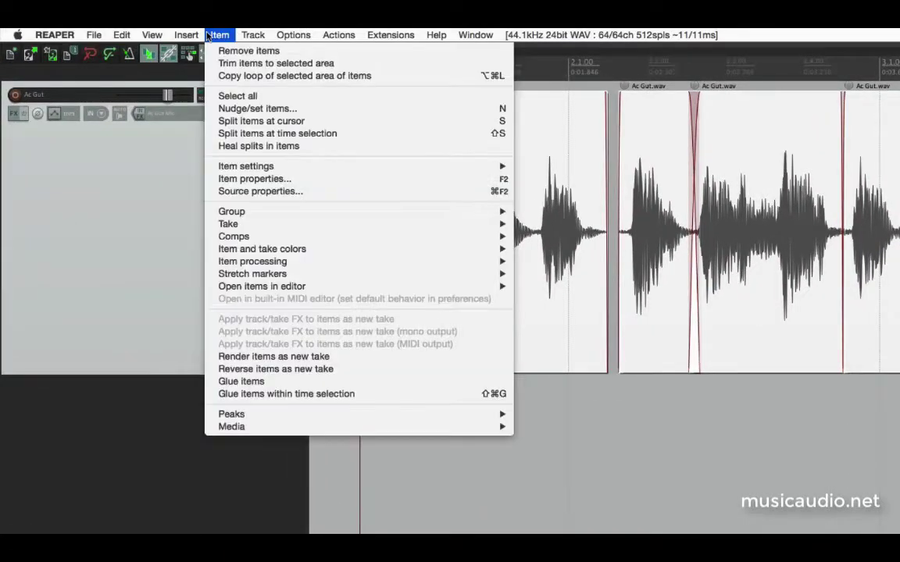
left_click(215, 386)
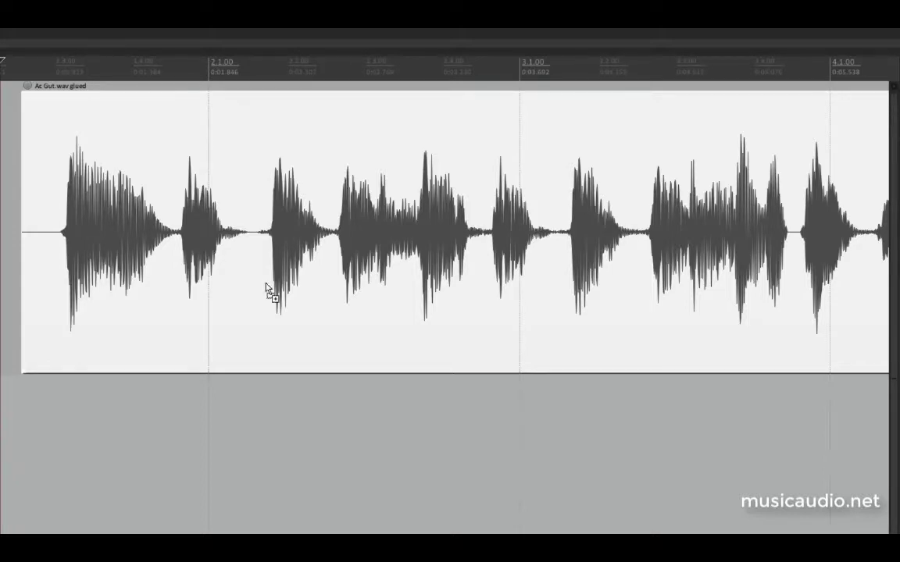
Undo the glue, the shifted piece and all the splits, back to the single unsplit Ac Gut item.
key("super+z")
key("super+z")
key("super+z")
key("super+z")
key("super+z")
key("super+z")
key("super+z")
key("super+z")
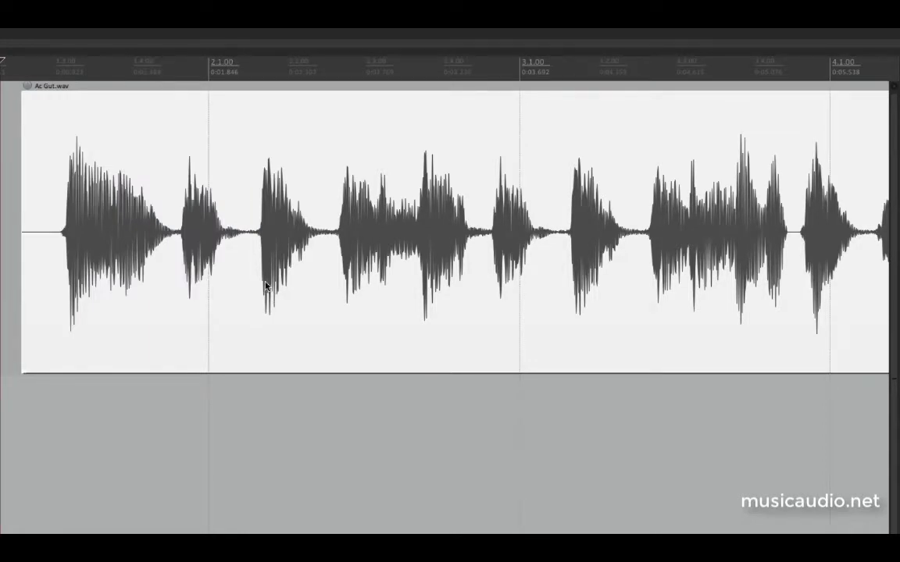
scroll(313, 242, "down", 5)
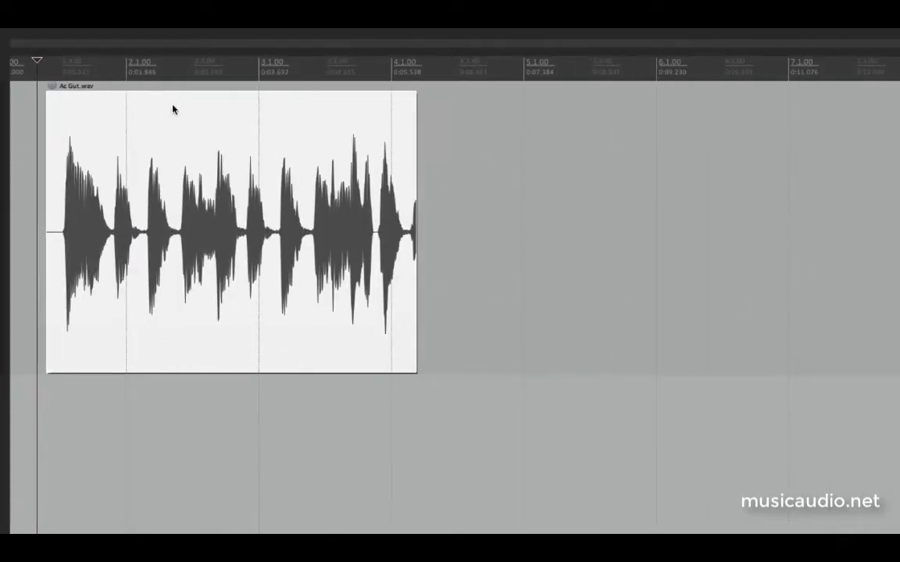
Place two copies of the Ac Gut item one after another along the same track, leaving small gaps between them.
left_click(146, 141)
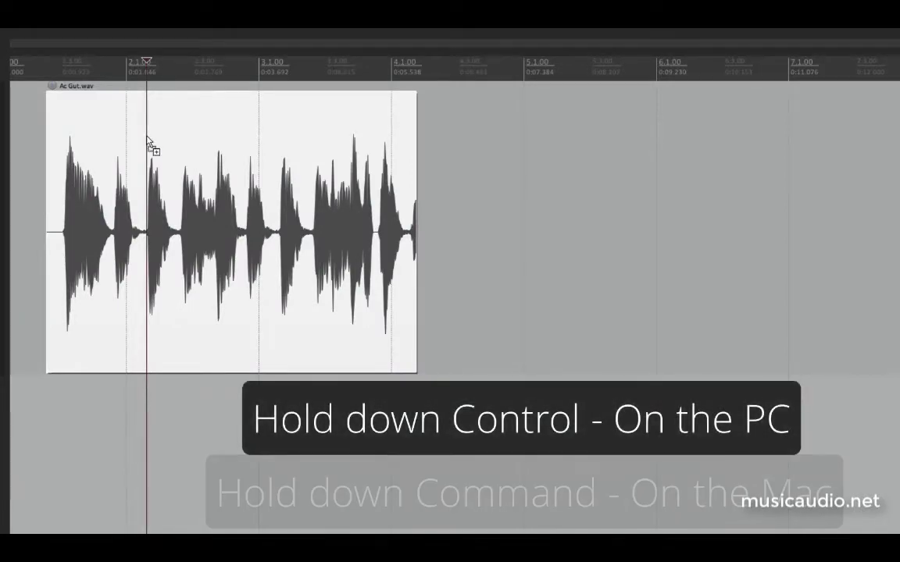
left_click_drag(146, 141, 162, 133)
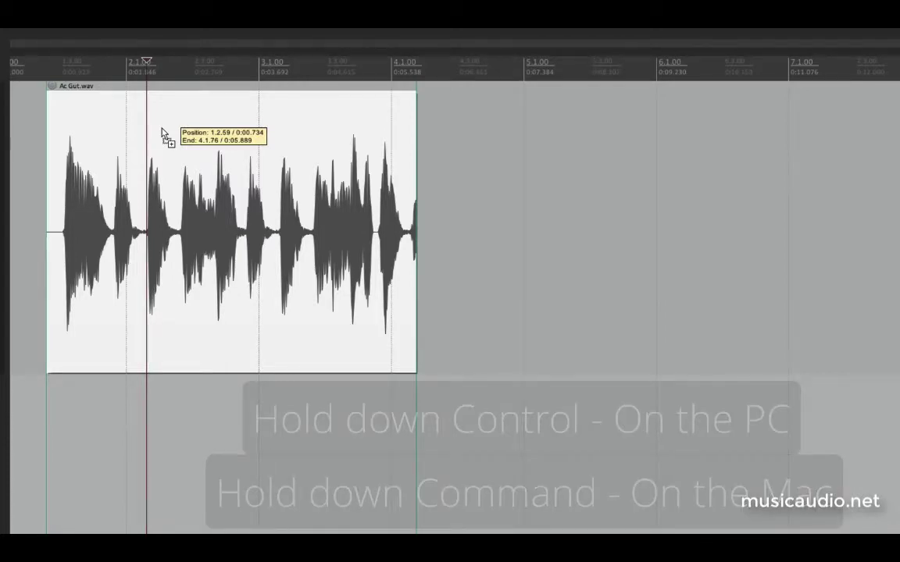
left_click_drag(162, 135, 553, 153)
scroll(452, 184, "down", 3)
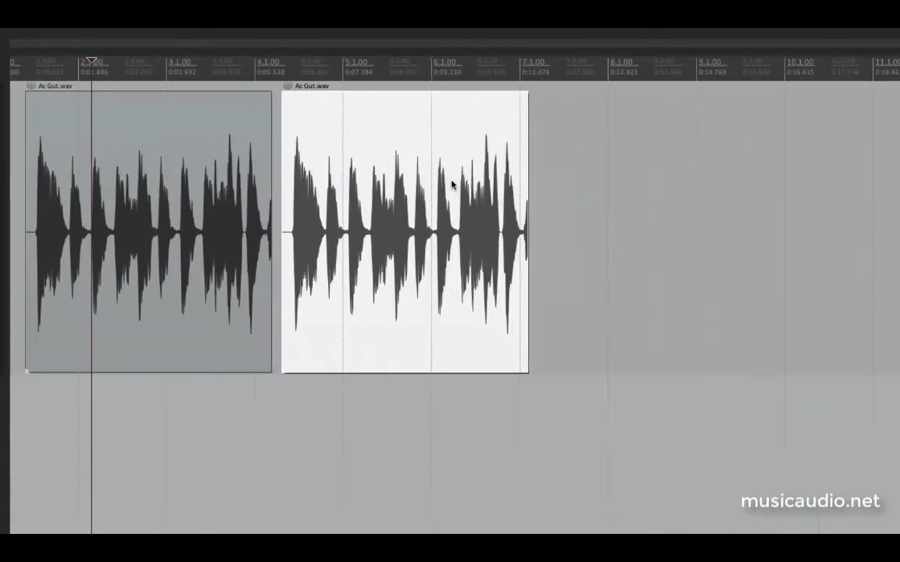
left_click_drag(374, 154, 643, 171)
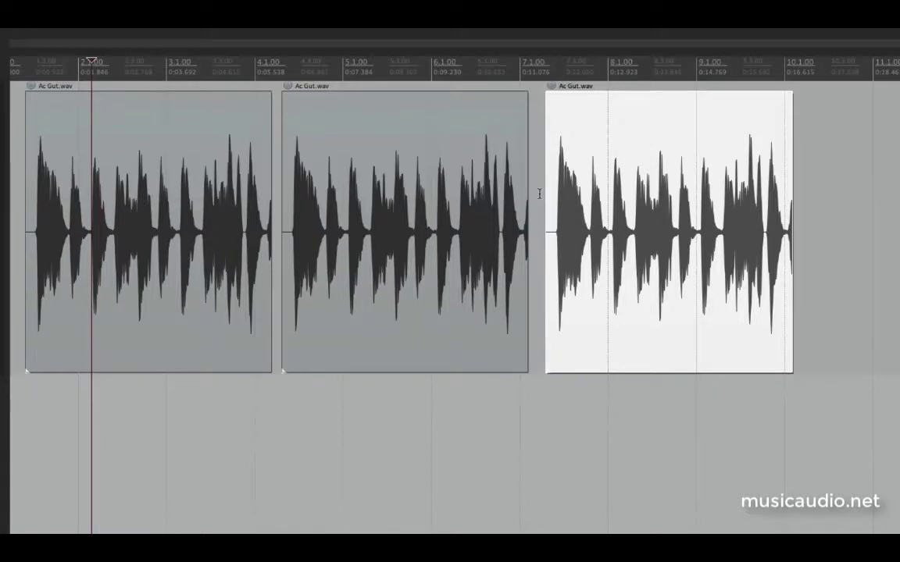
Overlap the third Ac Gut item onto the end of the second with a crossfade, and move it clear again.
left_click(541, 194)
scroll(544, 193, "up", 4)
left_click_drag(631, 157, 527, 168)
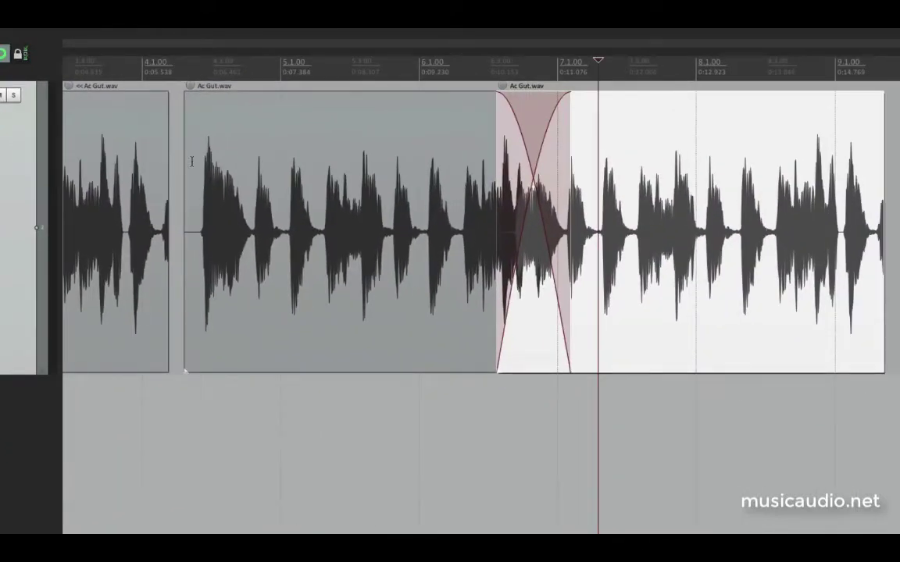
left_click_drag(656, 155, 733, 161)
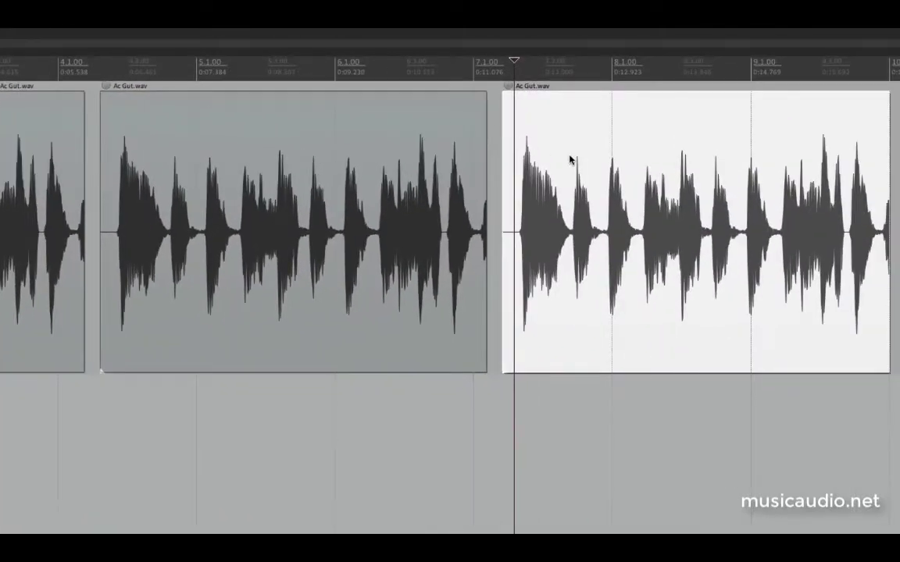
Overlap the third item onto the second without a crossfade, starting just before 6.1.00, and play across the overlap.
left_click_drag(569, 155, 396, 175)
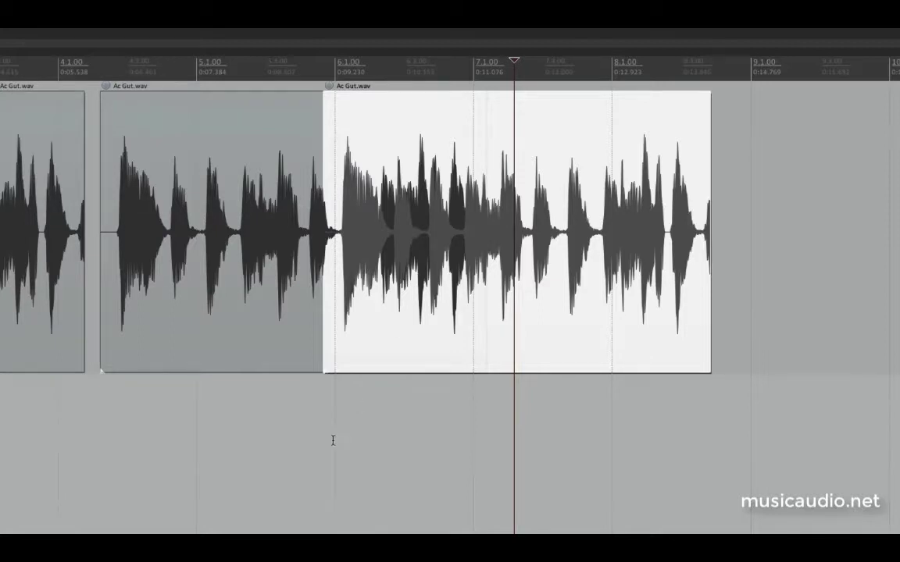
left_click(292, 395)
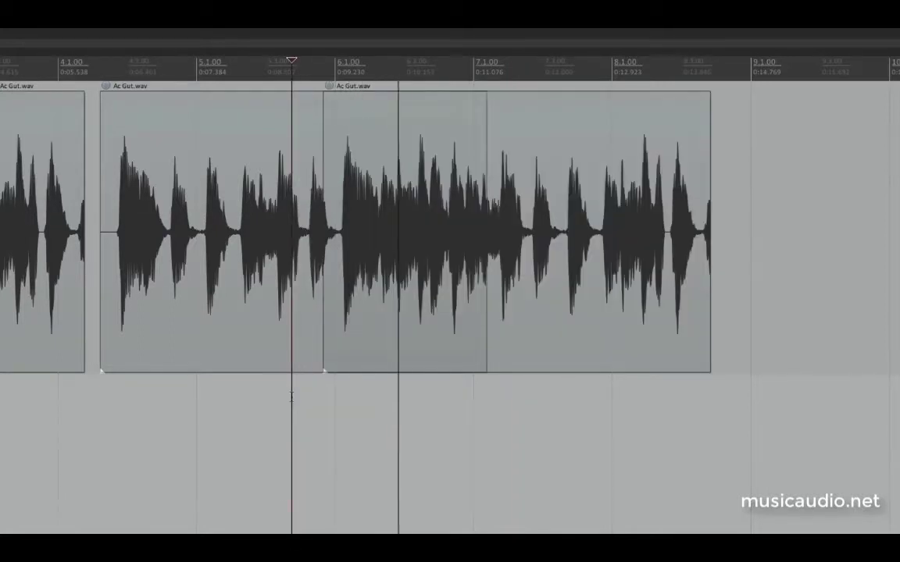
key("space")
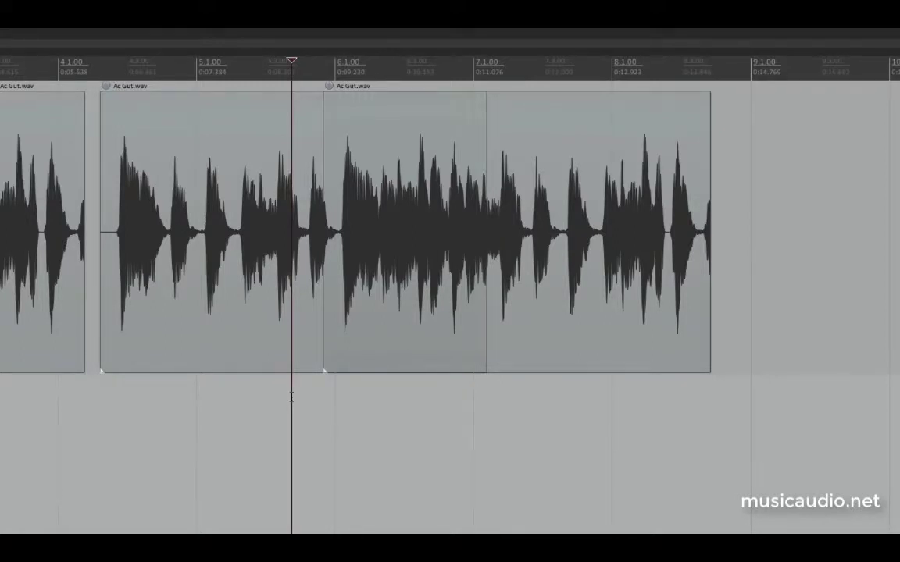
Move the third item clear of the second, and enable trimming content behind media items when editing.
left_click_drag(478, 311, 771, 231)
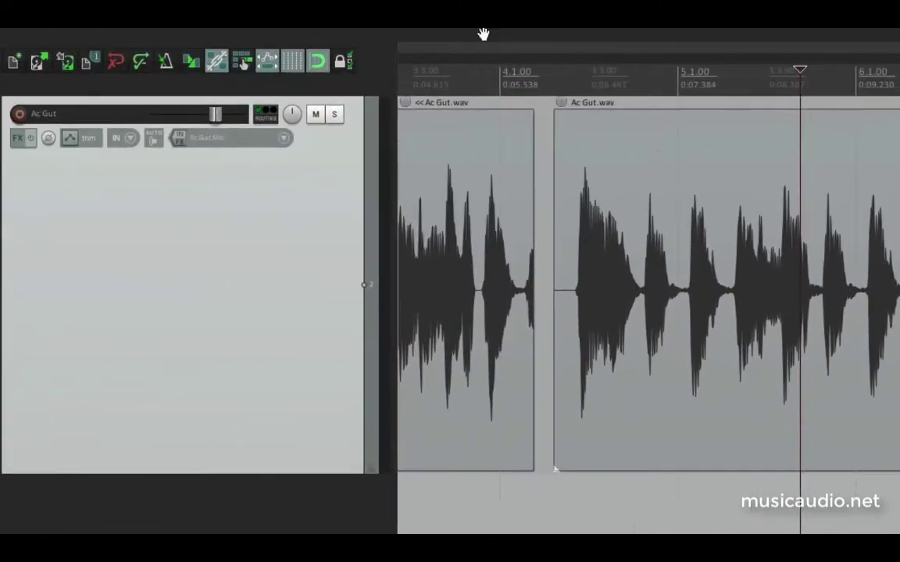
mouse_move(262, 31)
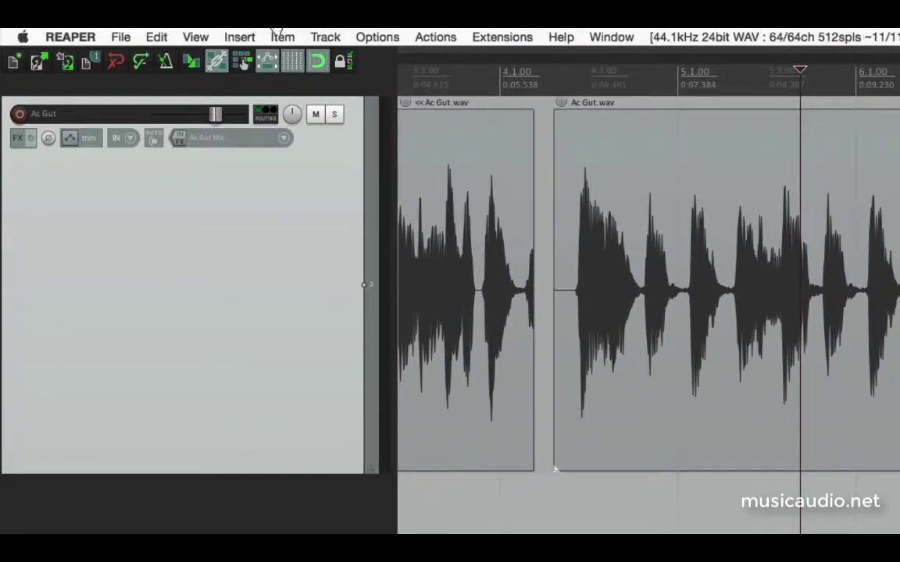
left_click(397, 36)
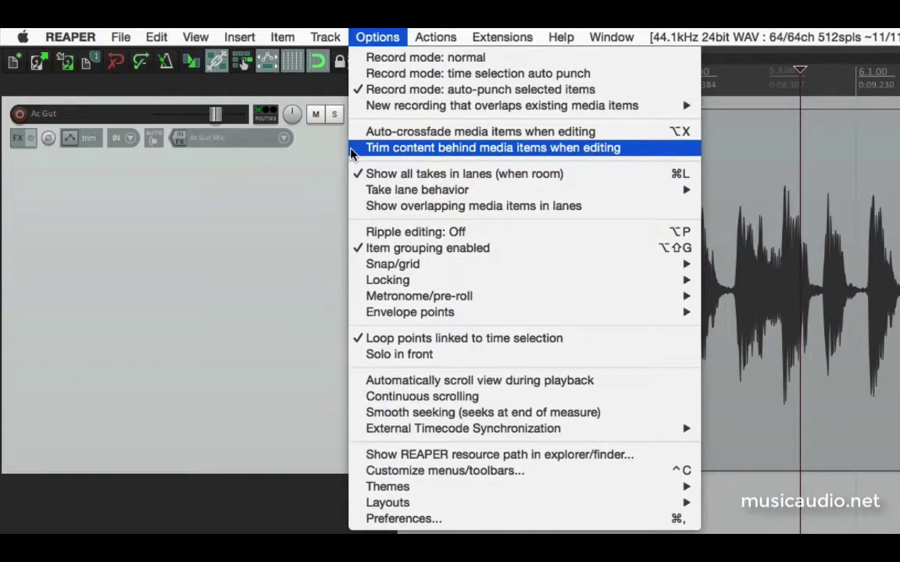
left_click(372, 148)
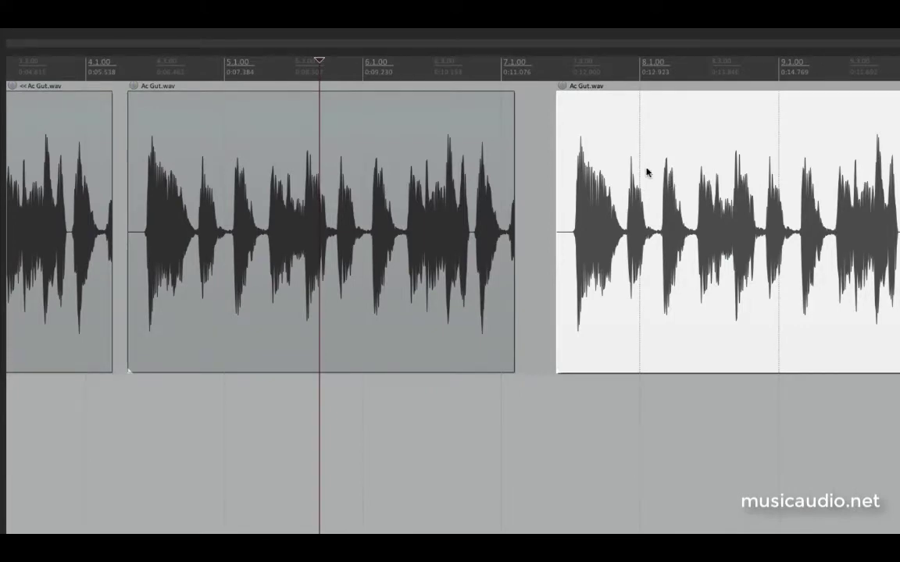
Move the third item over the second to trim it back to about 5.2.00, and return the third item to 6.1.00.
left_click_drag(647, 172, 687, 178)
left_click_drag(701, 141, 506, 155)
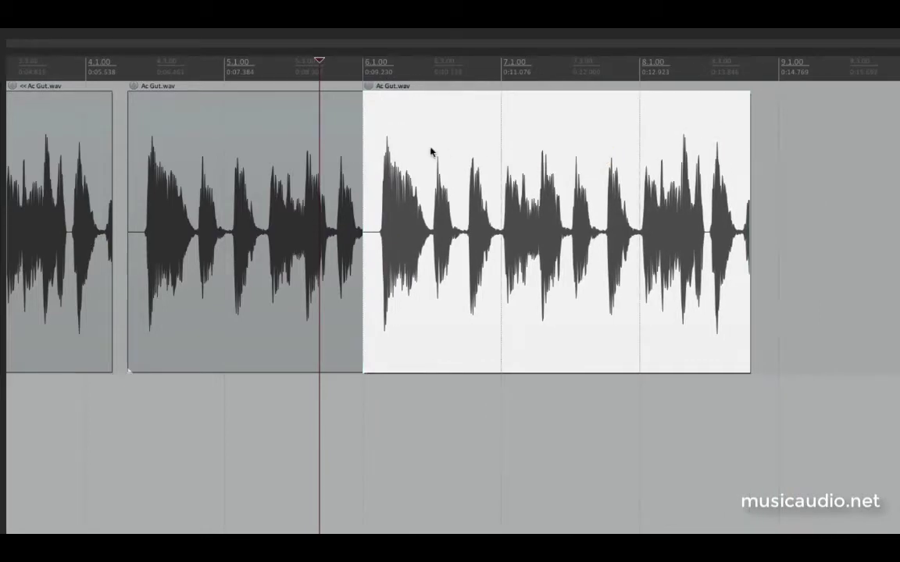
left_click_drag(439, 150, 300, 174)
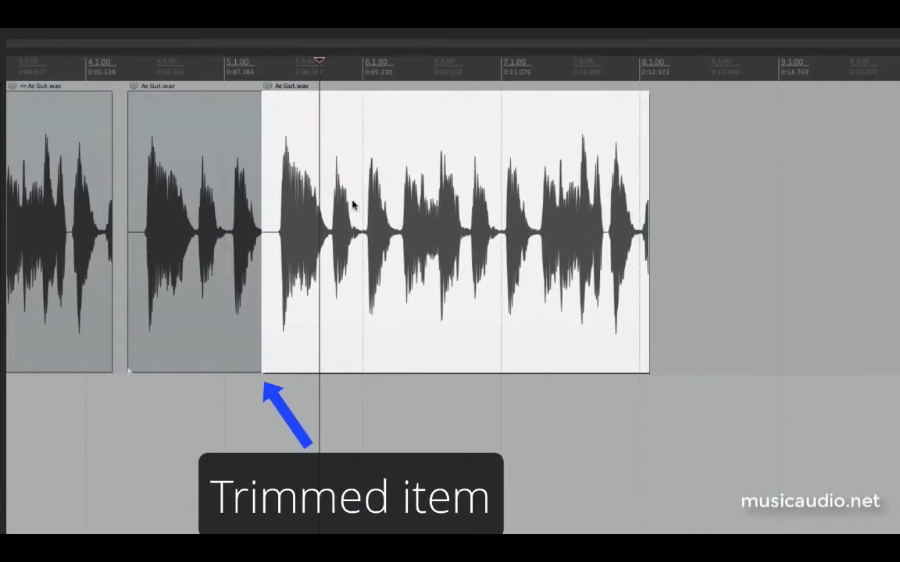
left_click_drag(368, 167, 457, 170)
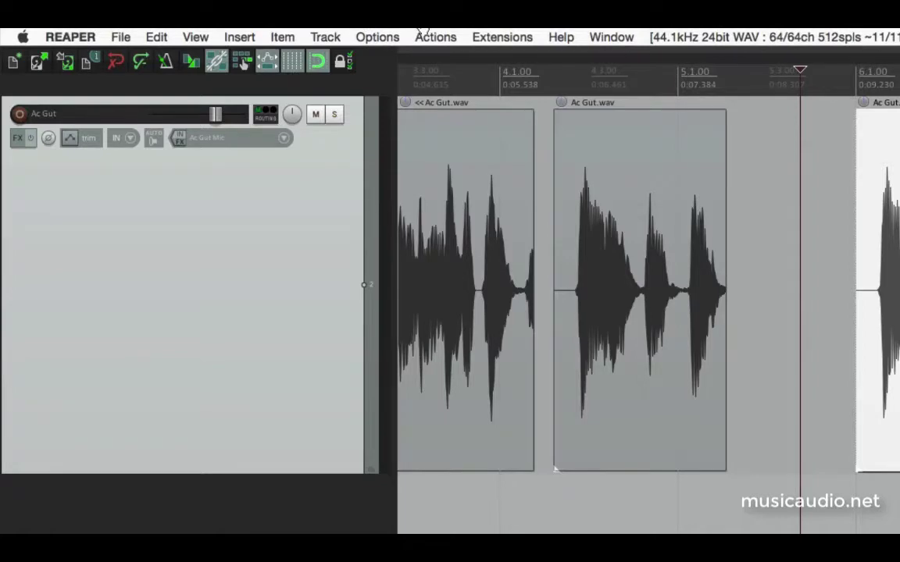
Turn off trimming content behind media items, and undo the copies and moves back to the single Ac Gut item.
left_click(367, 37)
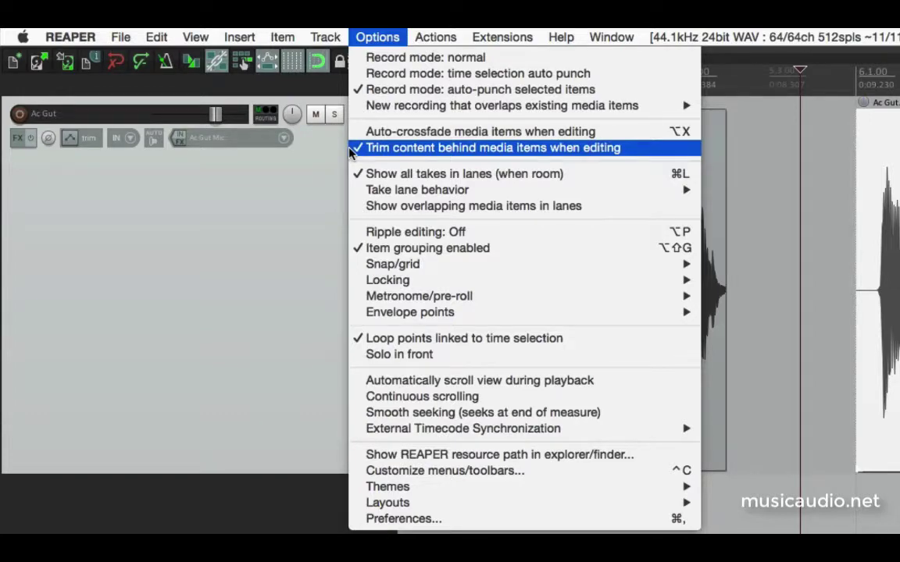
left_click(351, 152)
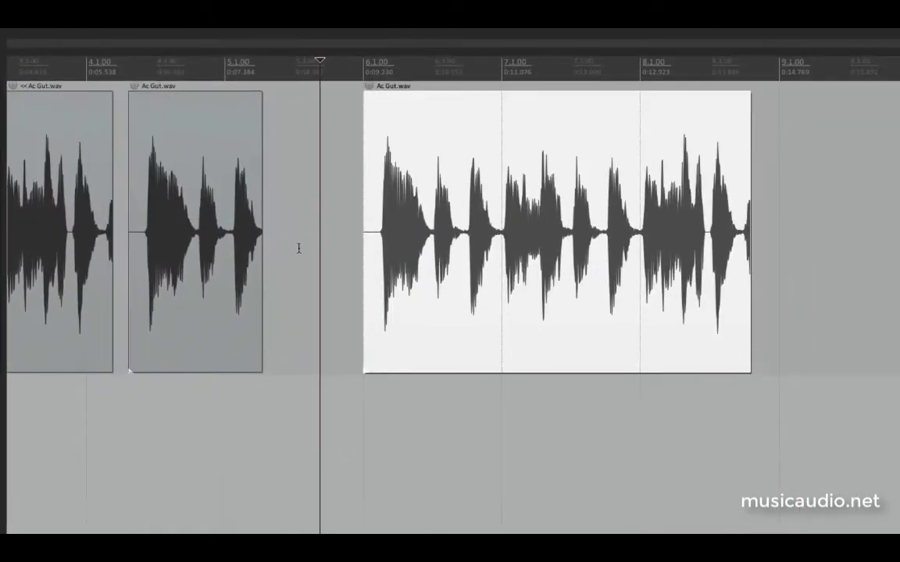
scroll(753, 309, "down", 3)
scroll(753, 309, "left", 3)
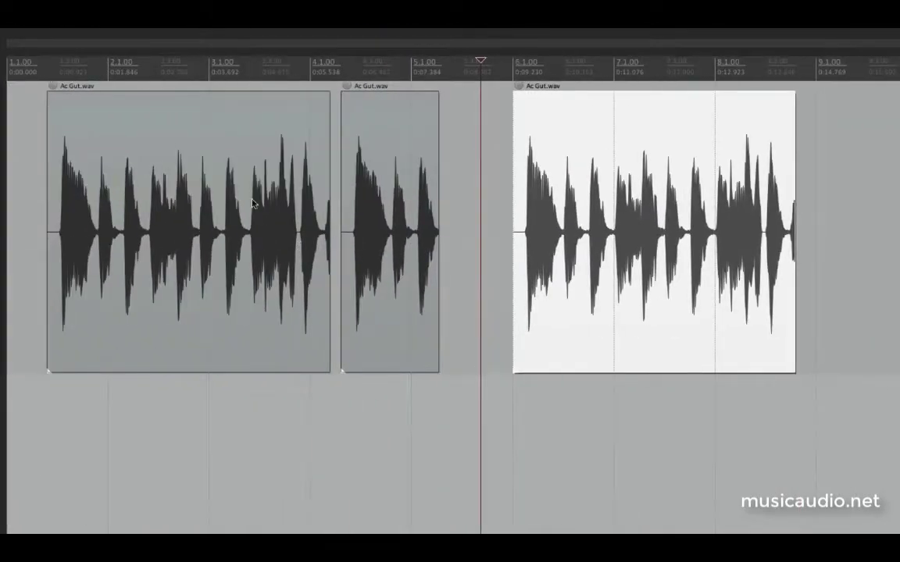
key("ctrl+z")
key("ctrl+z")
key("ctrl+z")
key("ctrl+z")
key("ctrl+z")
key("ctrl+z")
key("ctrl+z")
key("ctrl+z")
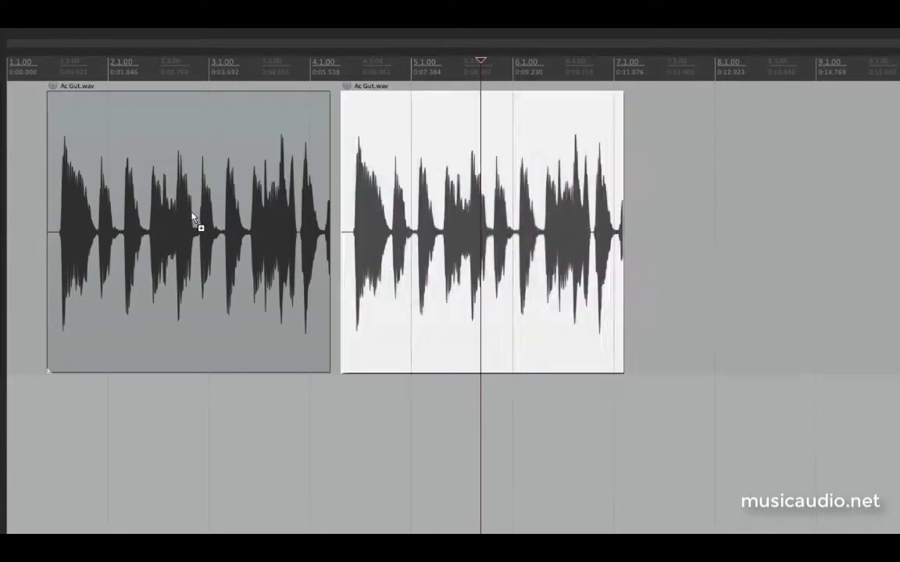
key("ctrl+z")
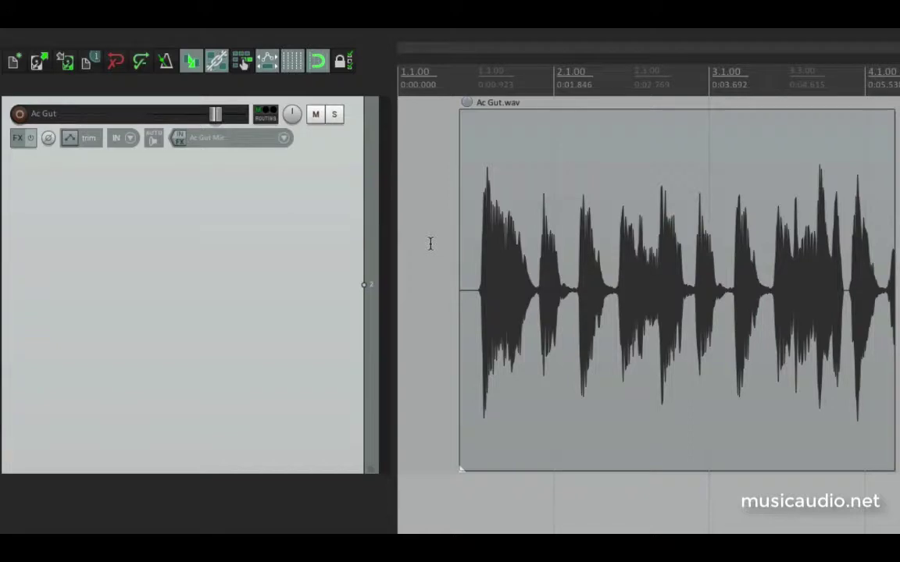
Review the cut commands, and make a time selection over the Ac Gut item from just before 2.1.00 to about 3.2.50.
left_click(144, 37)
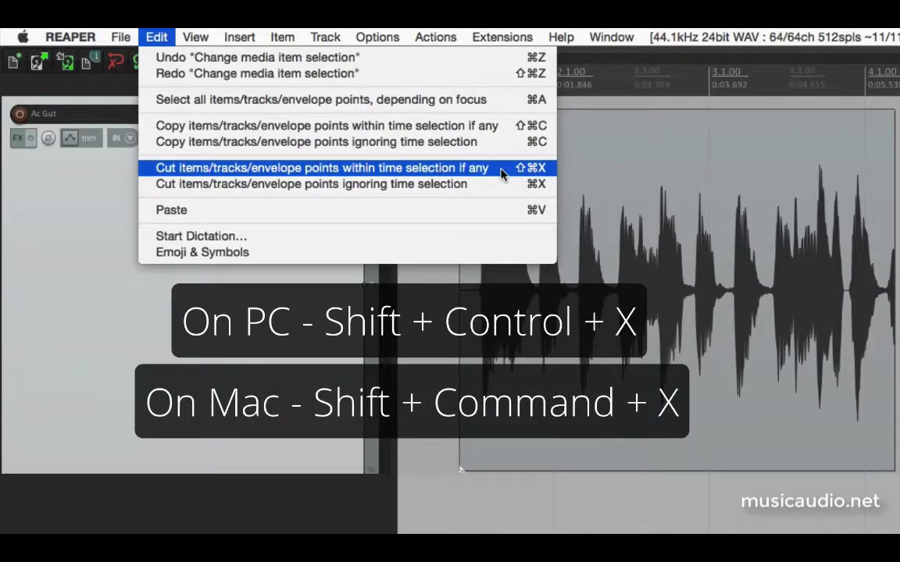
left_click(501, 174)
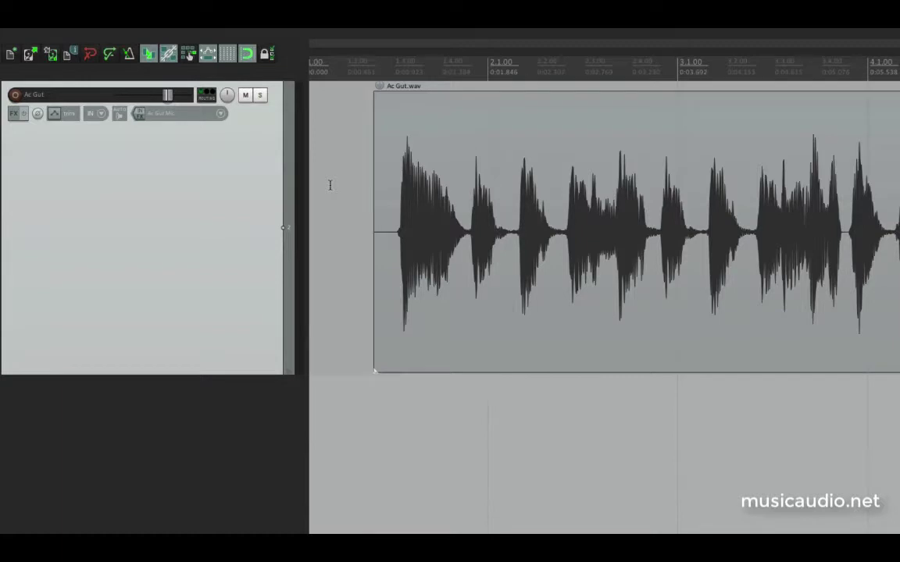
left_click_drag(462, 90, 748, 102)
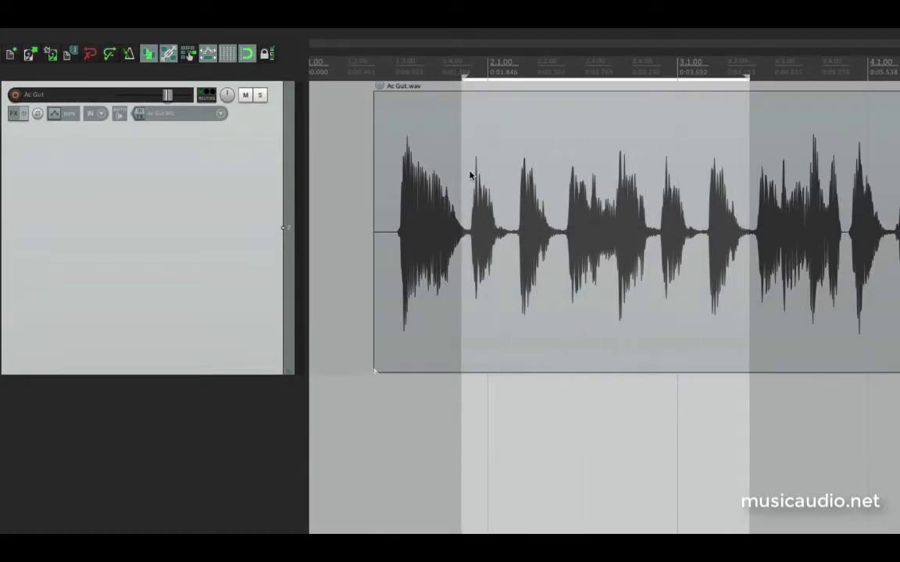
Cut the whole Ac Gut item ignoring the time selection, and undo the cut.
left_click(429, 172)
key("Delete")
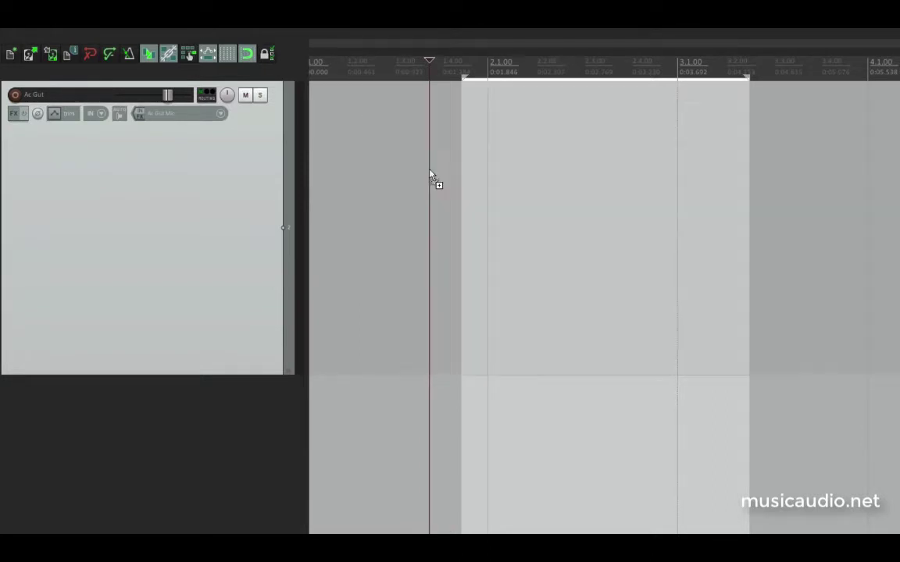
key("ctrl+z")
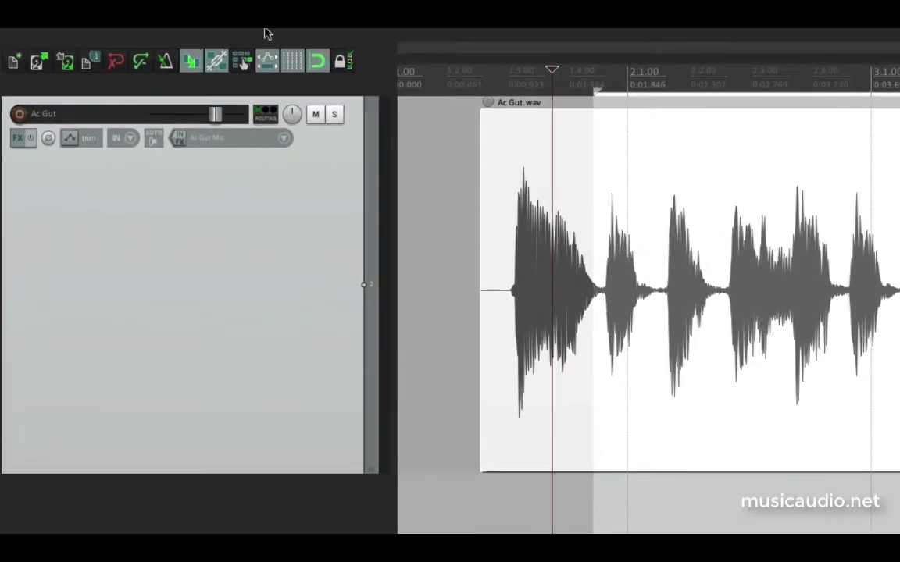
Cut only the part of the Ac Gut item within the time selection, and undo that cut.
left_click(122, 35)
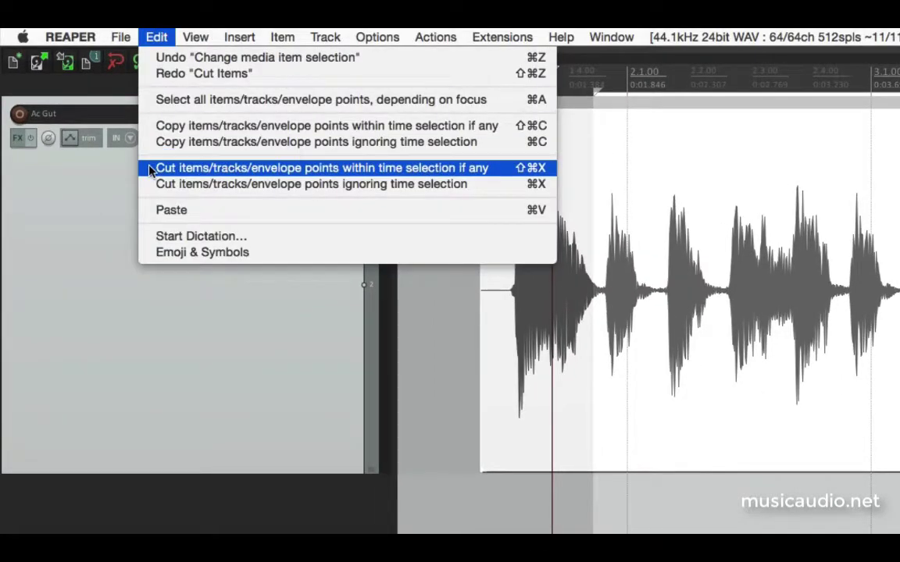
left_click(156, 35)
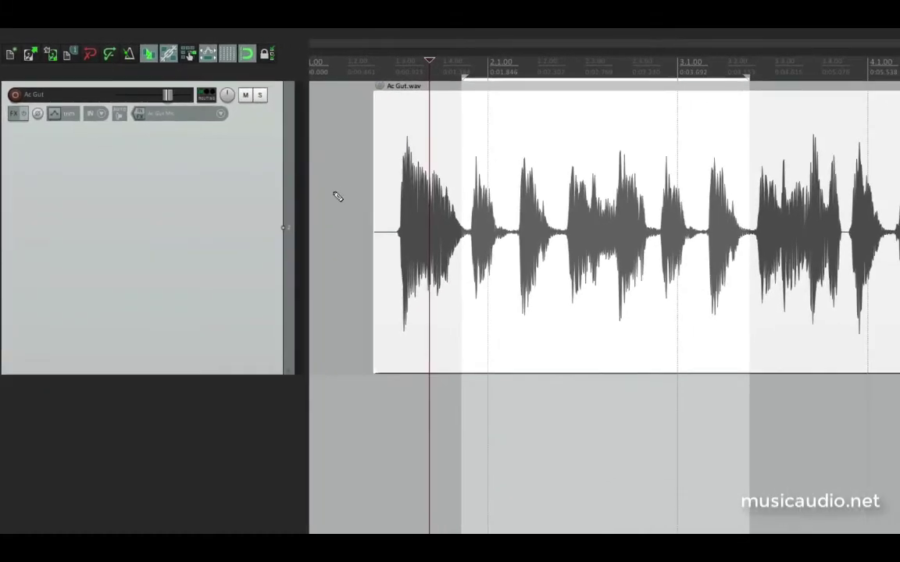
key("ctrl+x")
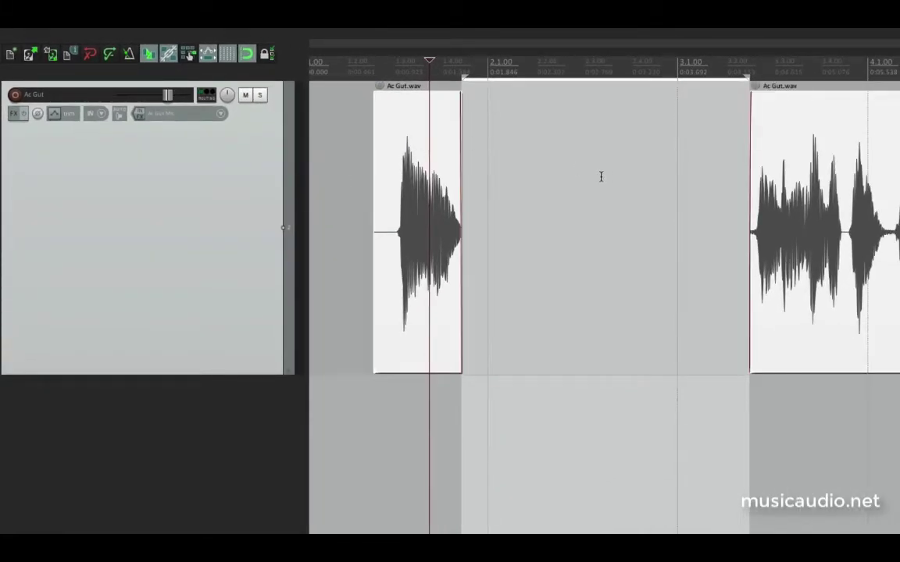
key("ctrl+z")
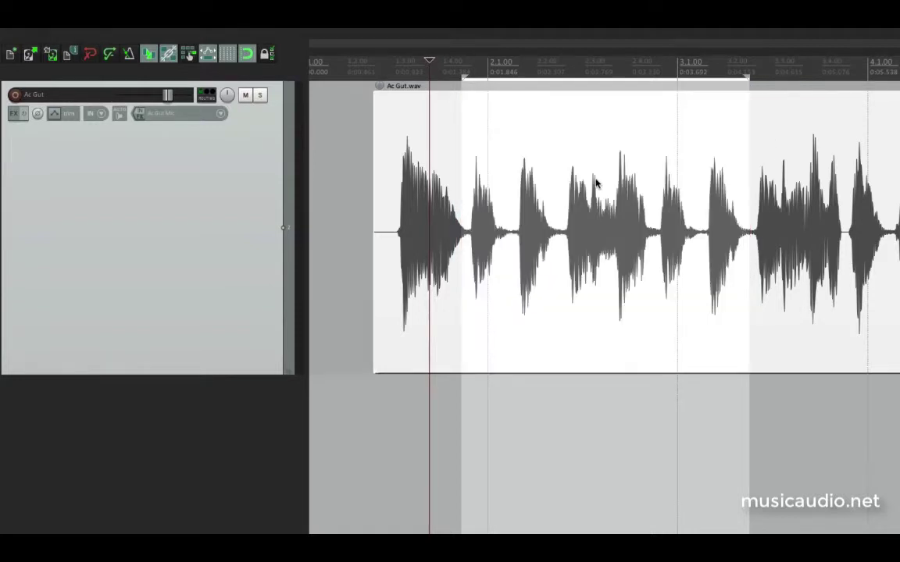
Cut the part within the time selection once more, and paste it after the remaining pieces at about 4.2.50.
key("ctrl+x")
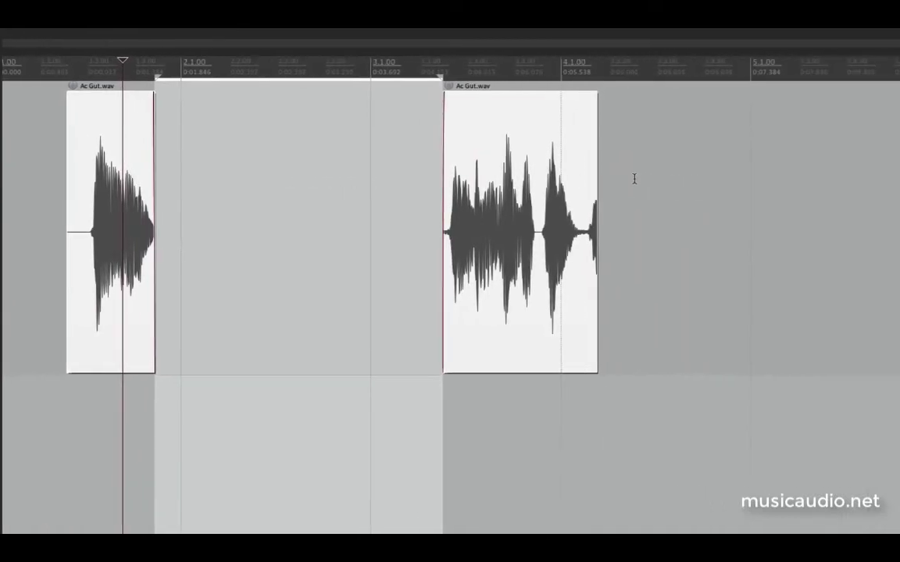
left_click(634, 179)
key("ctrl+v")
scroll(480, 148, "down", 2)
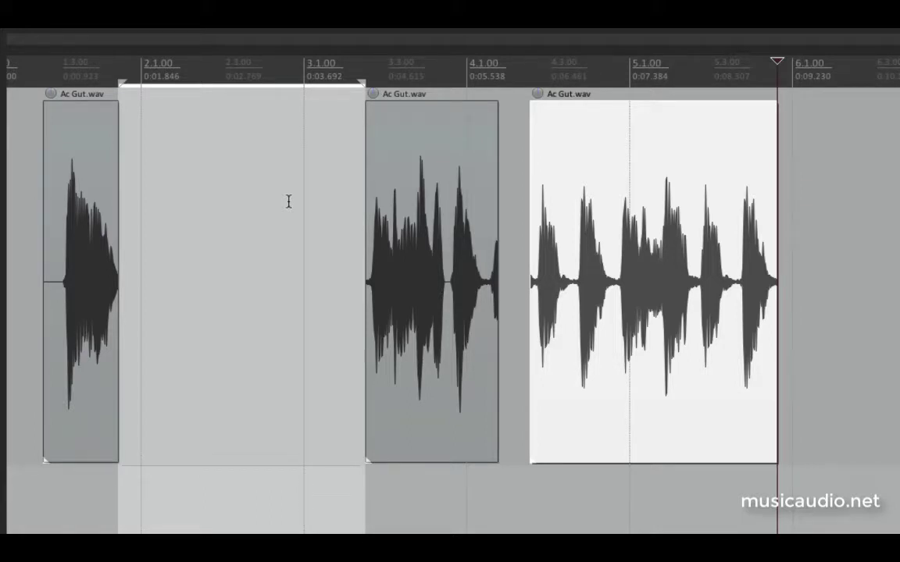
Undo the paste and the cut back to the whole Ac Gut item, and clear the time selection.
key("ctrl+x")
key("ctrl+v")
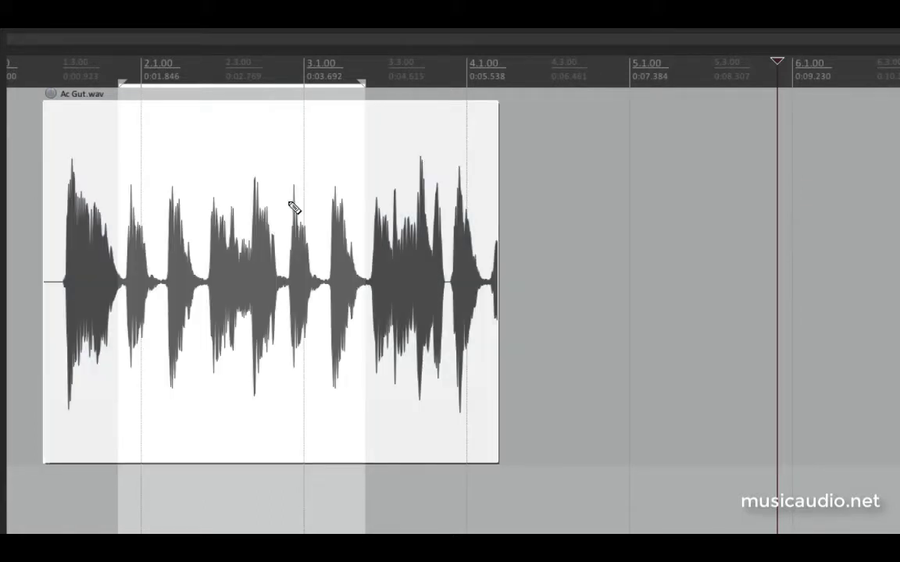
key("Escape")
Copy the Ac Gut item onto a new track below, slightly later than the original, and set the edit cursor just before both items.
left_click_drag(199, 170, 391, 378)
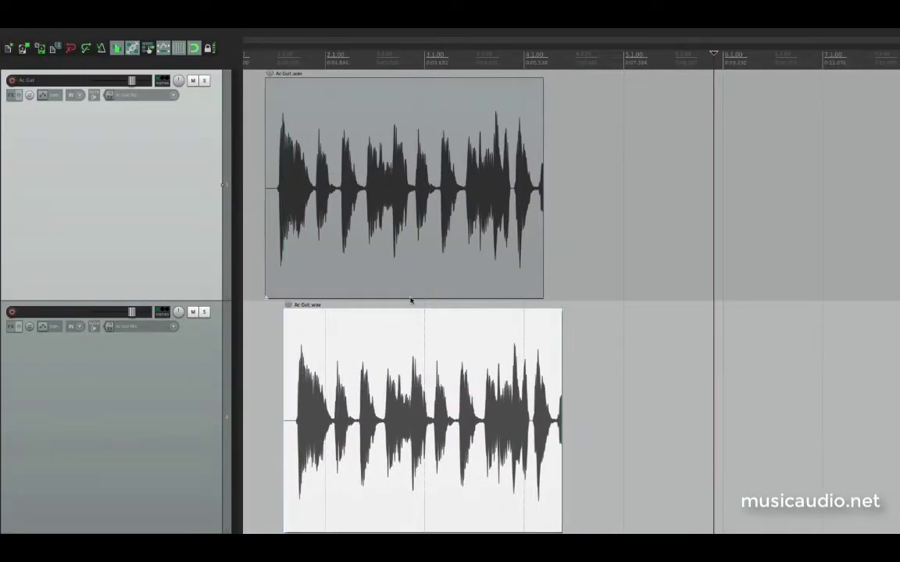
left_click(259, 172)
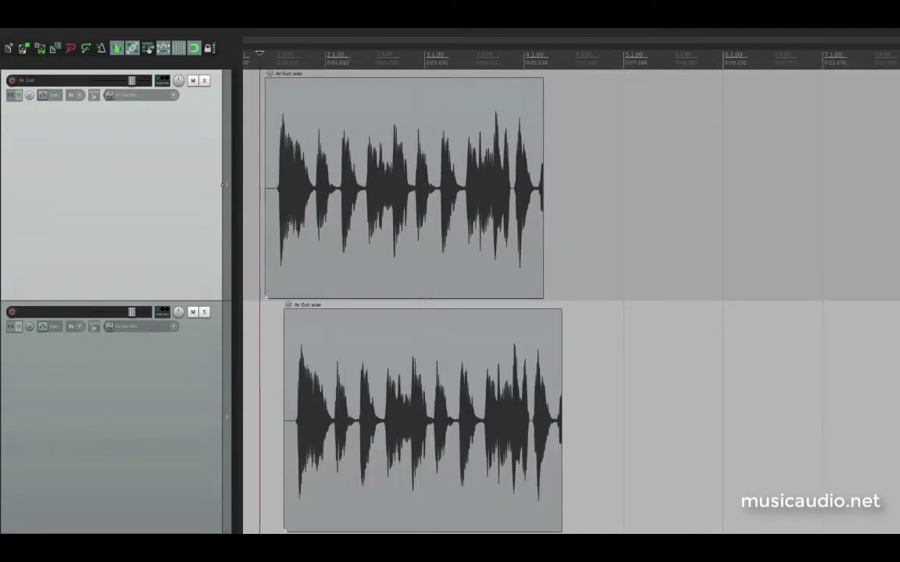
Make a time selection from just after 2.1.00 to late in bar 3, and select both Ac Gut items.
left_click_drag(335, 68, 493, 71)
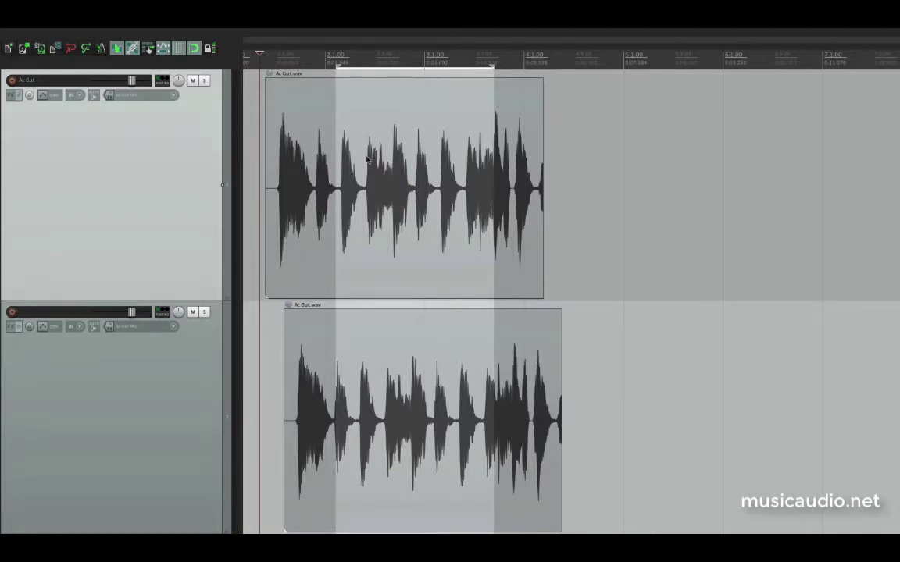
left_click(287, 129)
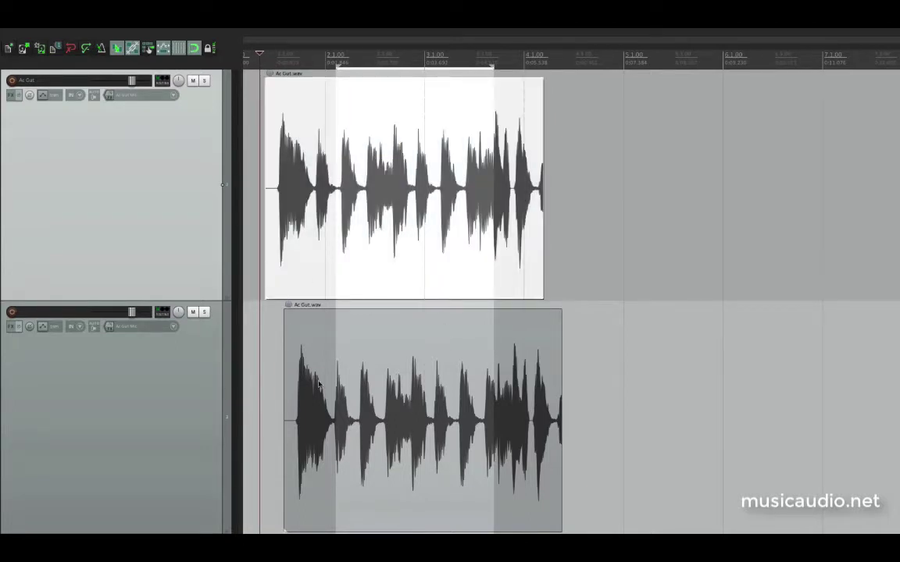
left_click(318, 385, "ctrl")
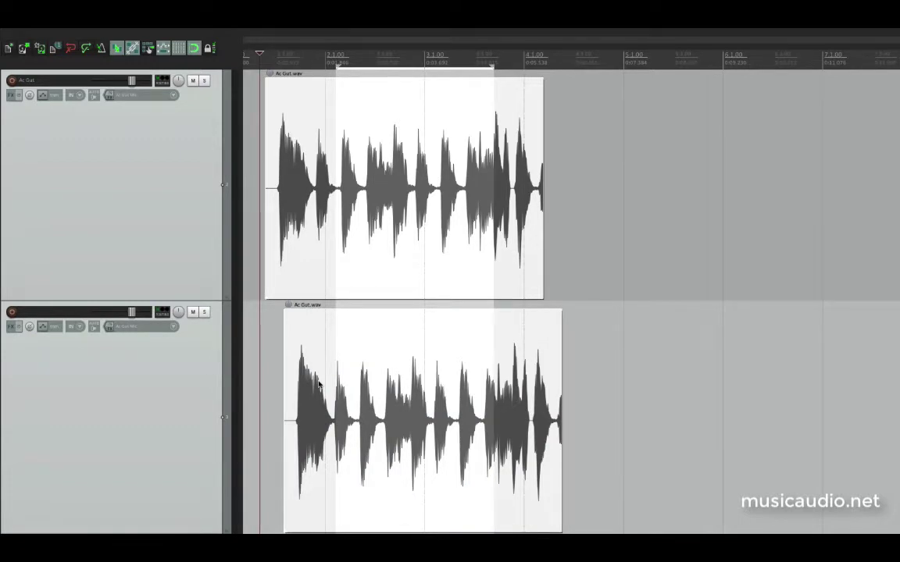
Deselect both items, and copy the second track's Ac Gut item onto a new third track, slightly later in time.
left_click(266, 323)
scroll(266, 323, "down", 1)
scroll(267, 323, "down", 3)
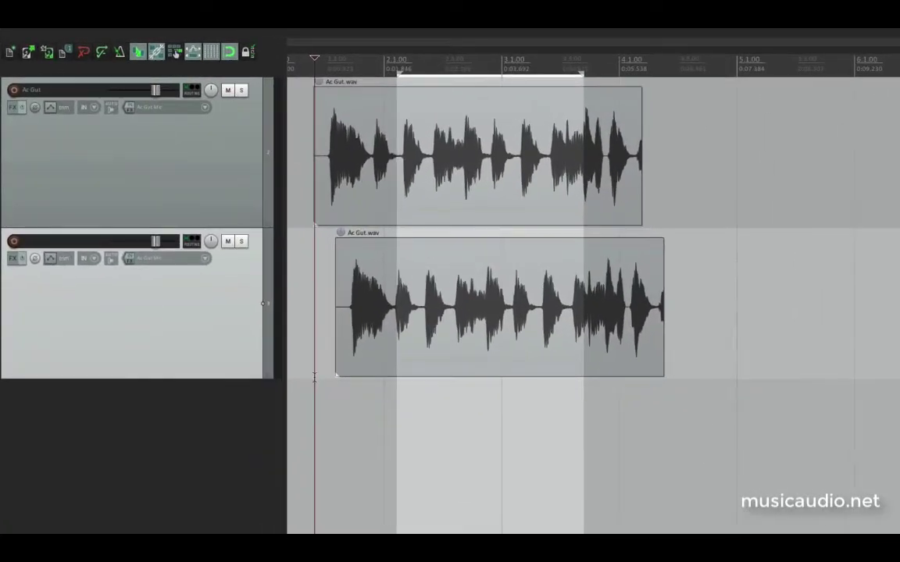
left_click_drag(322, 237, 323, 327)
mouse_move(382, 387)
left_mouse_down()
mouse_move(410, 410)
mouse_move(382, 400)
left_mouse_up()
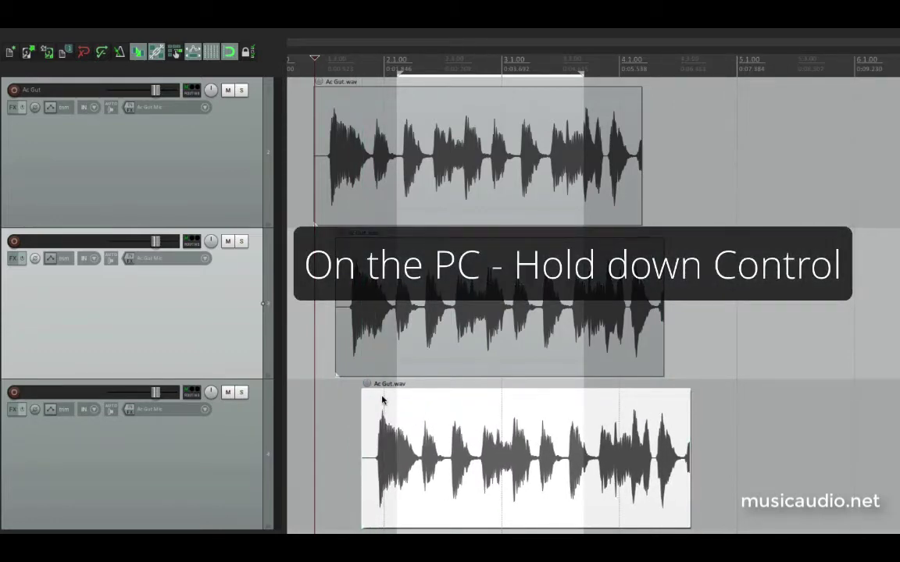
Cut the time-selected part of only the first and third tracks' items, and paste it at about 5.1.00.
left_click(352, 125, "ctrl")
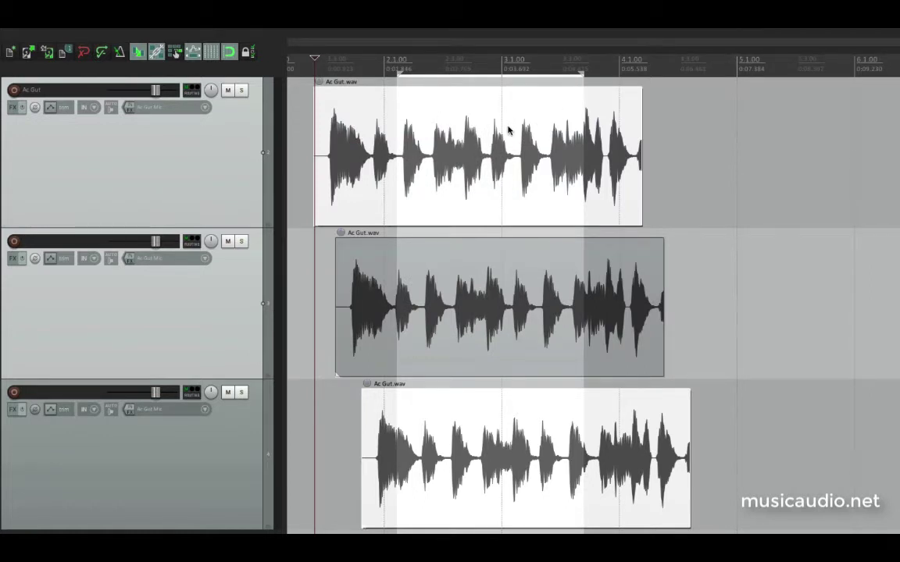
key("Delete")
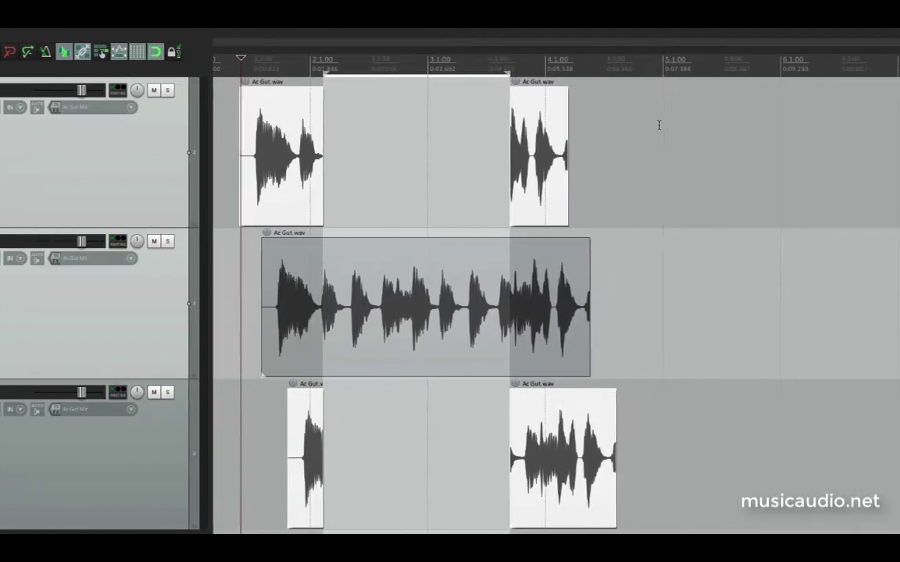
left_click(658, 125)
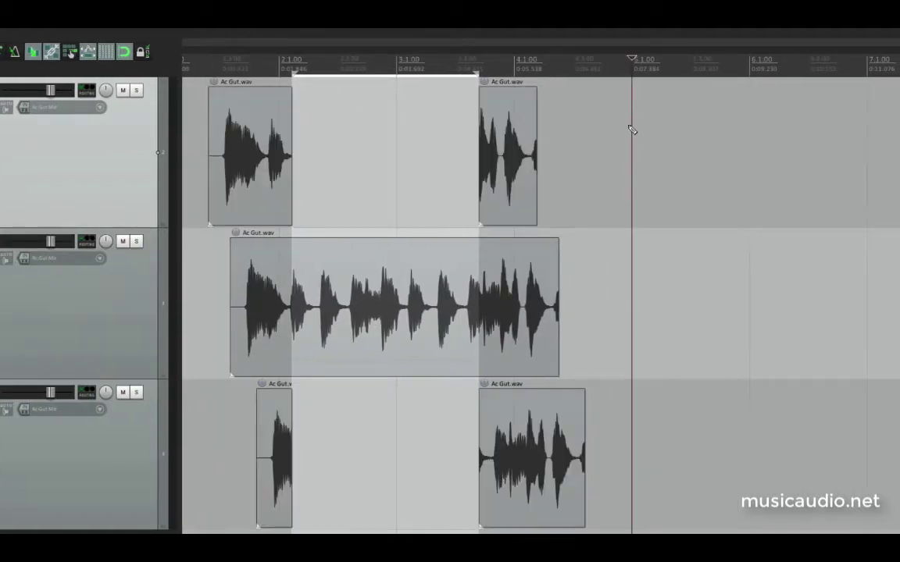
key("ctrl+v")
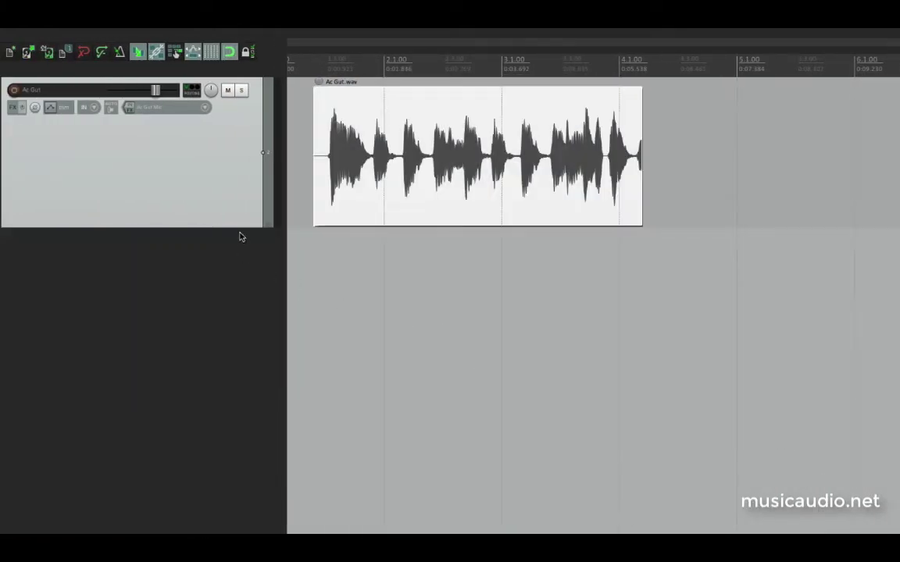
Split the Ac Gut item at the quiet gaps around 1.4.50 and 3.2.50, and undo both splits.
left_click_drag(242, 231, 310, 481)
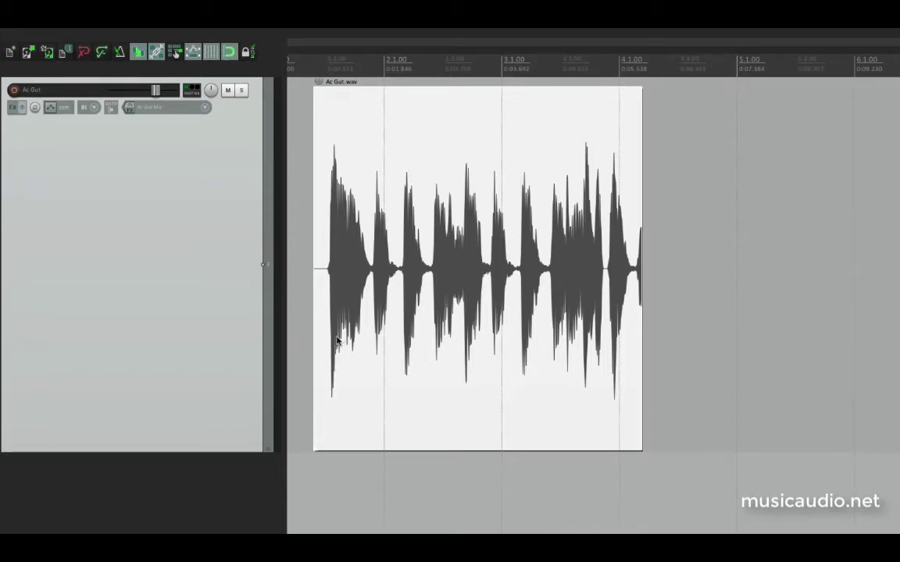
scroll(340, 340, "up", 5)
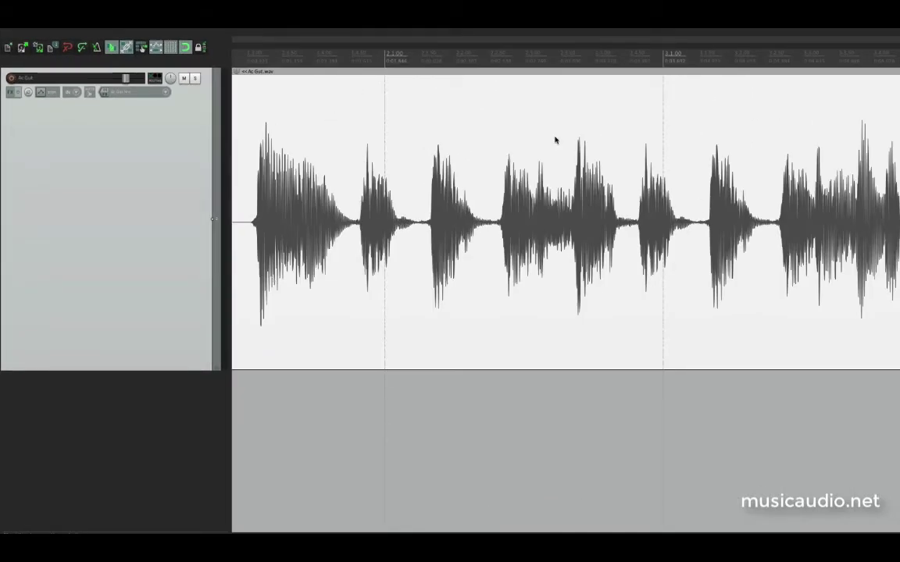
left_click(354, 182)
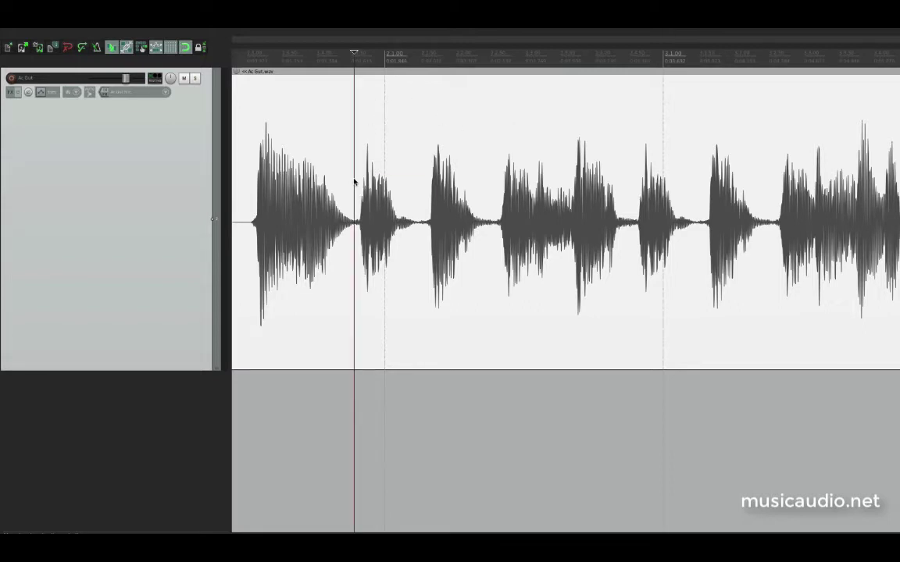
key("s")
left_click(764, 186)
key("s")
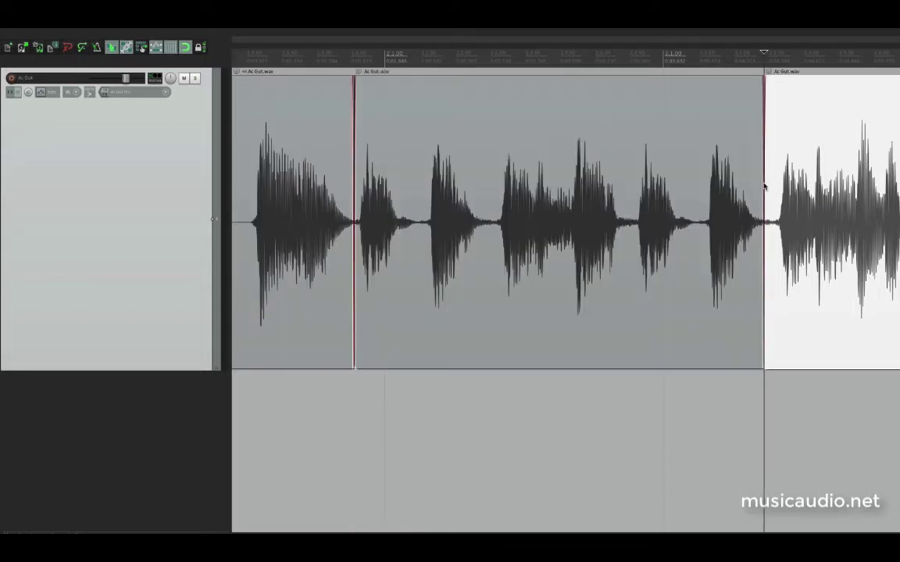
key("ctrl+z")
key("ctrl+z")
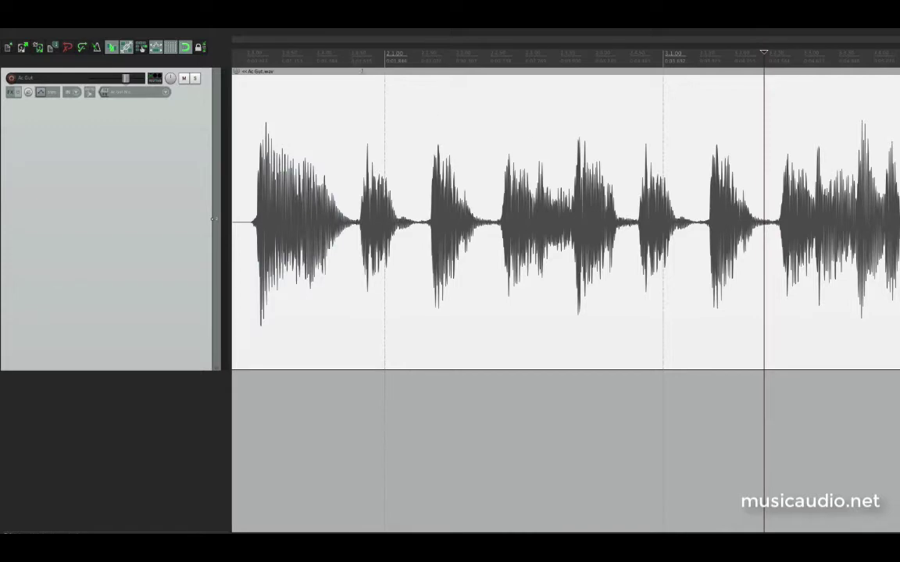
Split the Ac Gut item at a time selection from about 1.4.50 to 3.2.50, and undo the split.
left_click_drag(349, 75, 764, 76)
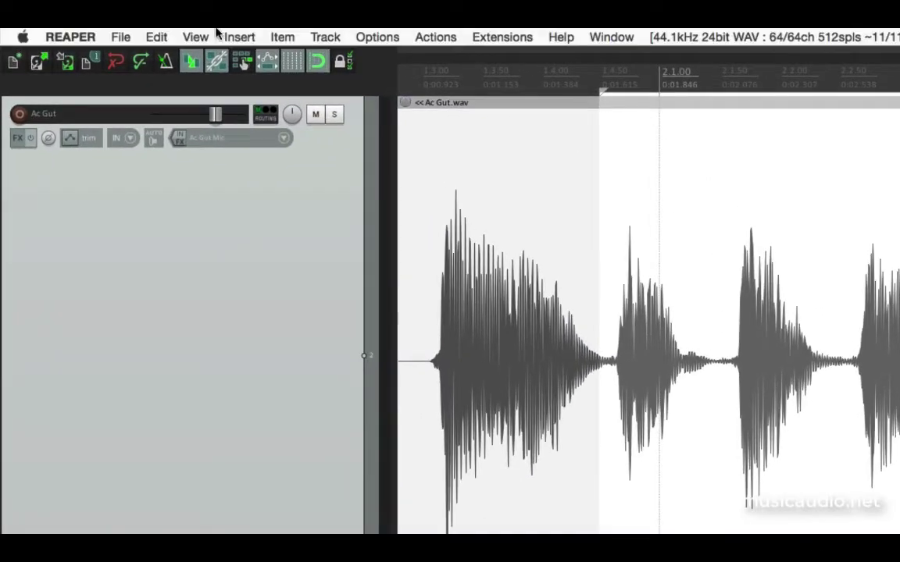
left_click(159, 34)
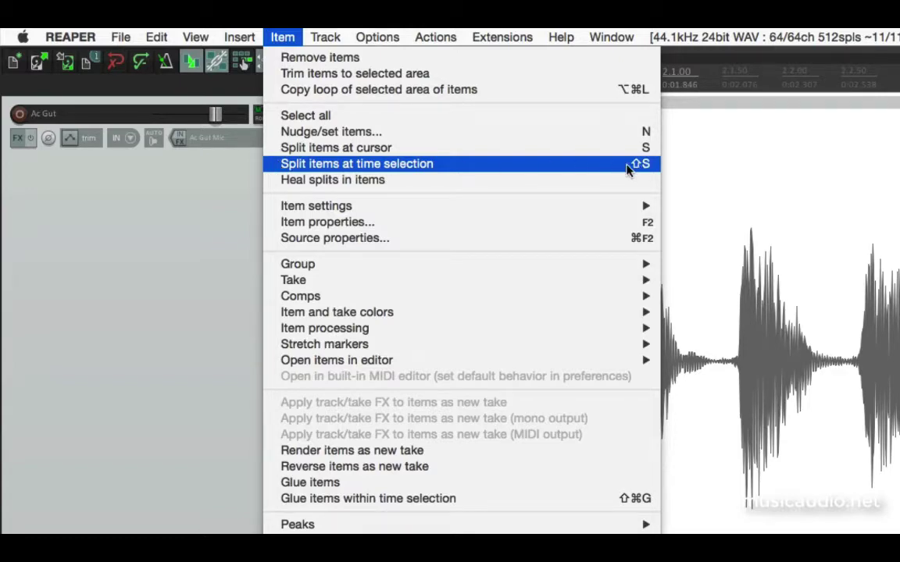
left_click(598, 169)
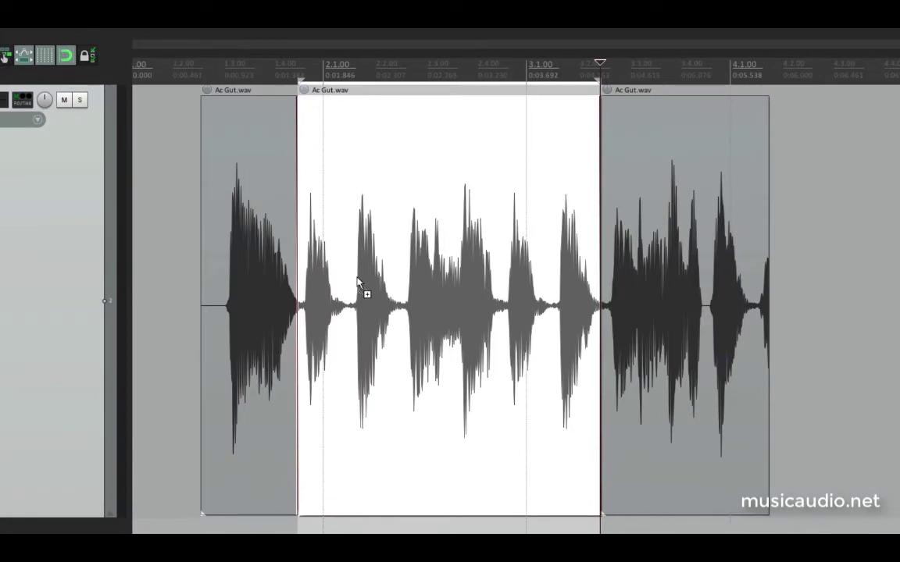
key("ctrl+z")
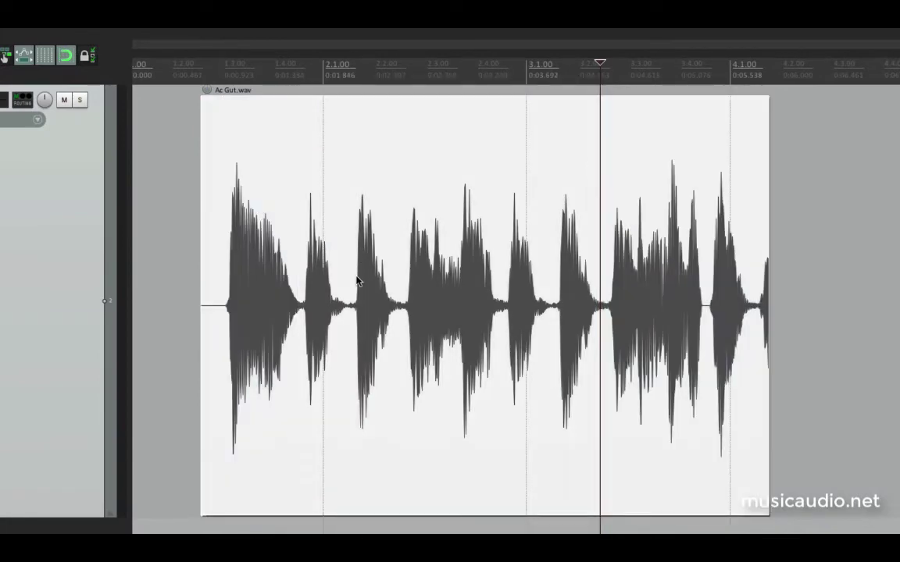
Split the Ac Gut item at a time selection from about 1.4.40 to 3.1.50, and undo it, clearing the selection.
left_click(166, 233)
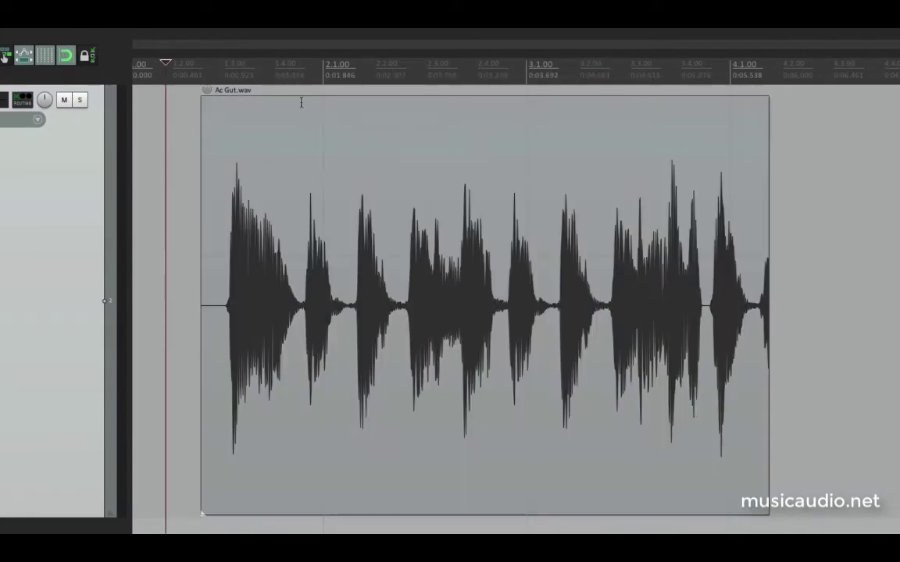
left_click_drag(300, 102, 553, 140)
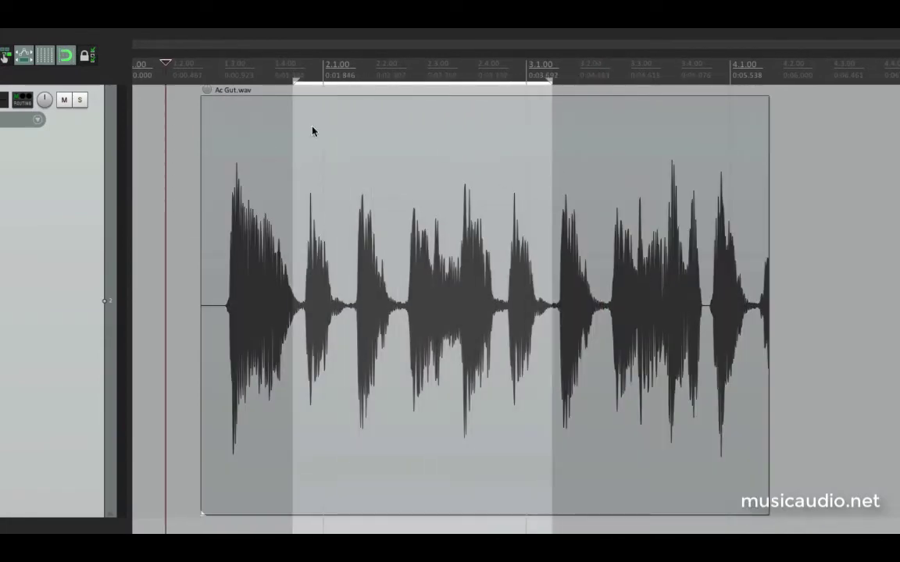
left_click(265, 141)
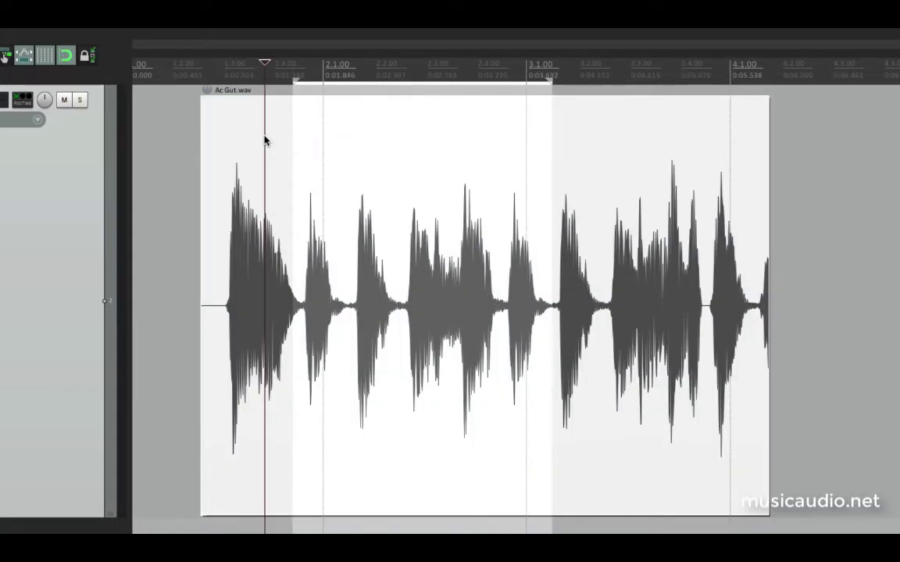
key("s")
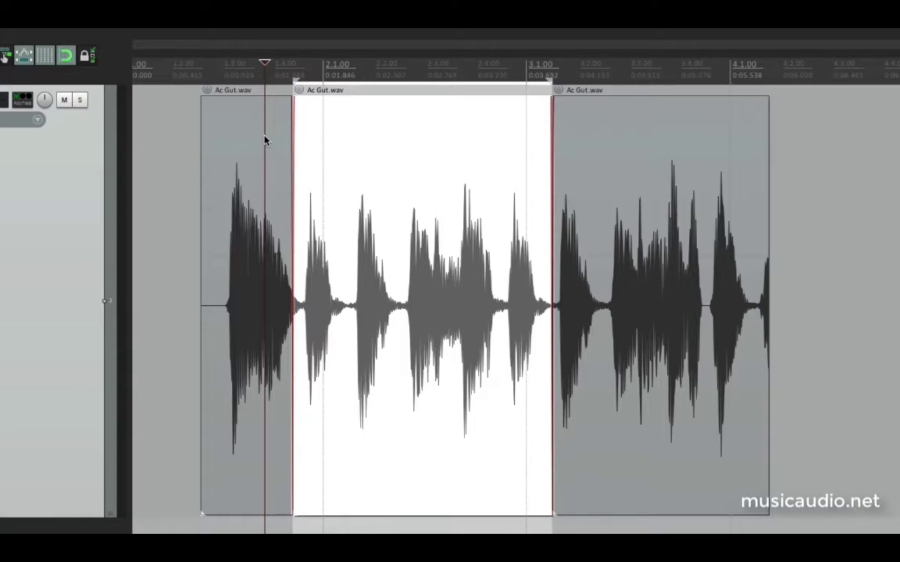
key("super+z")
key("Escape")
left_click(184, 153)
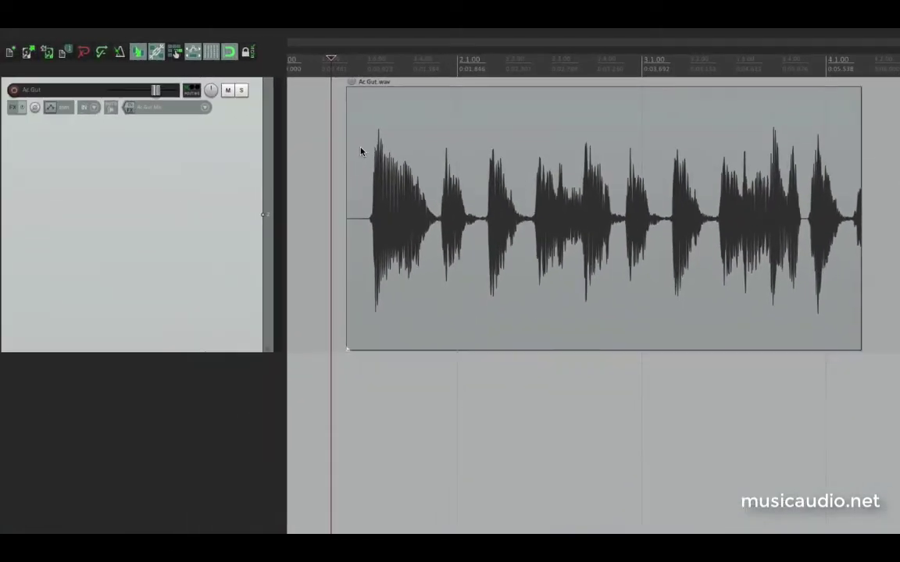
Copy the Ac Gut item onto a new track below, aligned with the original's start.
left_click_drag(361, 151, 416, 379)
scroll(357, 243, "up", 5)
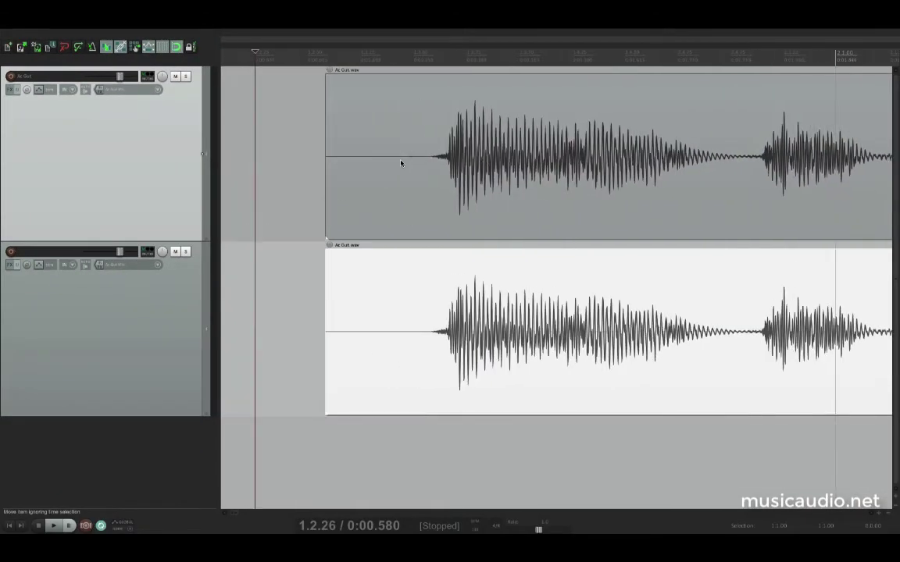
scroll(401, 163, "right", 4)
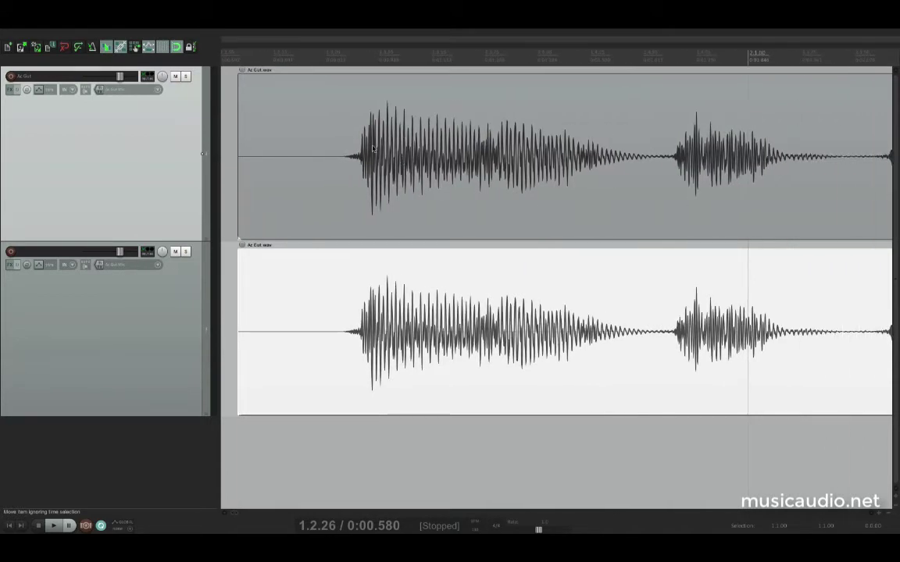
Make a time selection from about 1.3.05 to 2.1.41, and trim both Ac Gut items to it.
left_click_drag(334, 60, 835, 107)
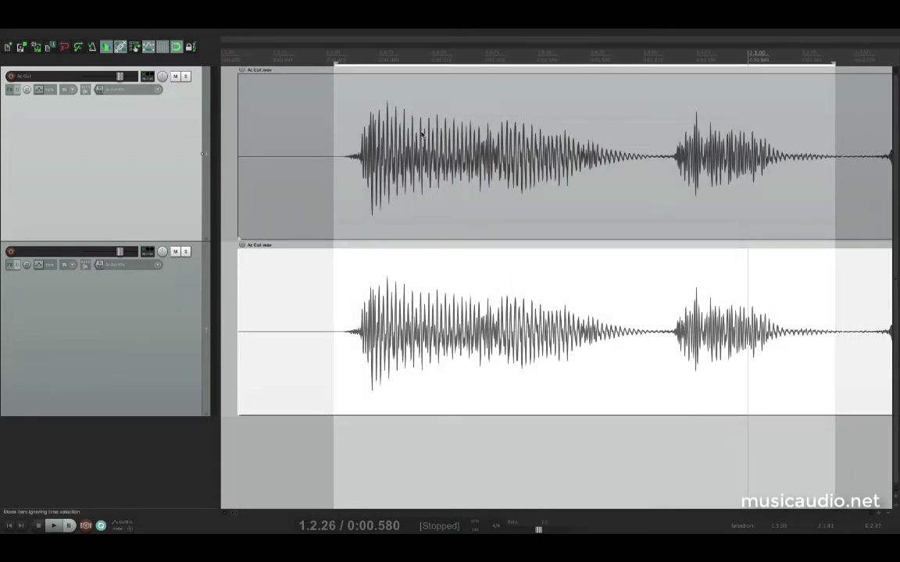
left_click(300, 125, "super")
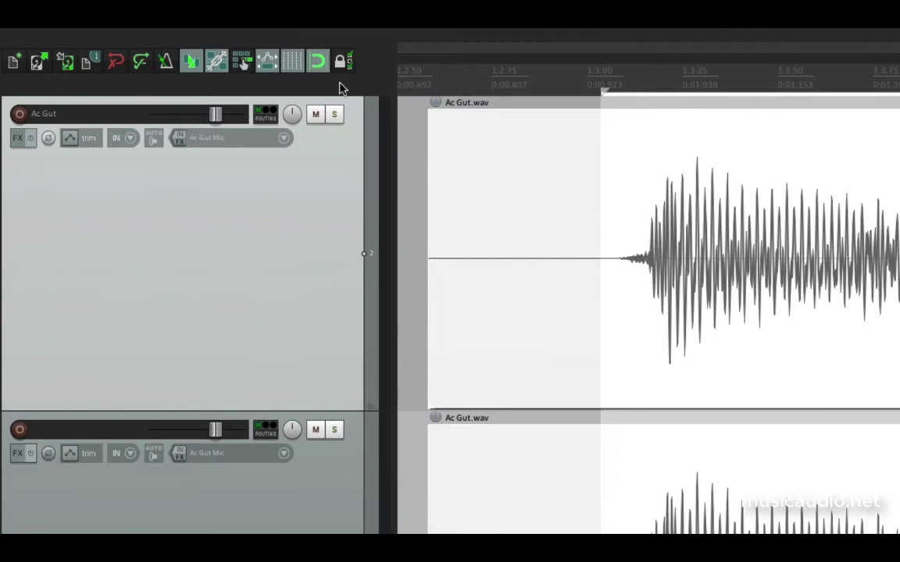
mouse_move(161, 31)
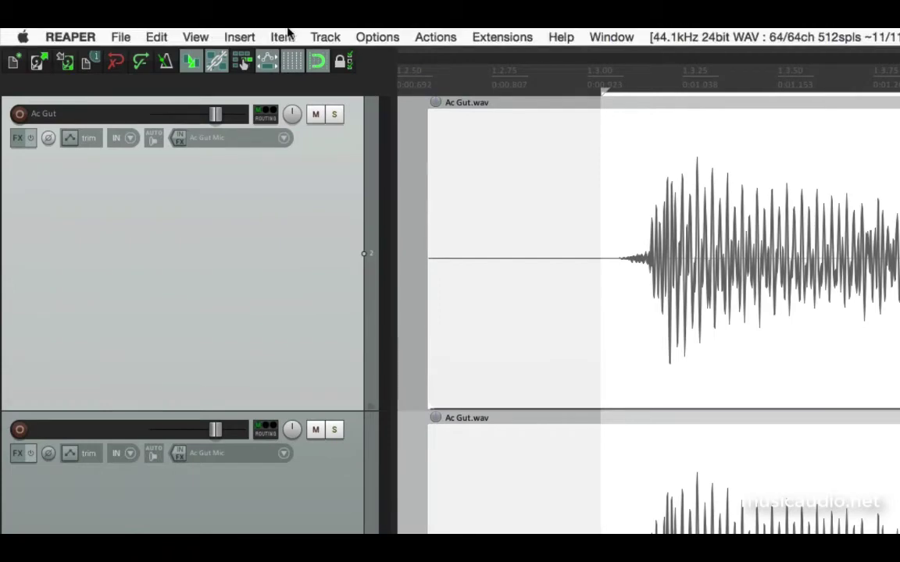
left_click(283, 36)
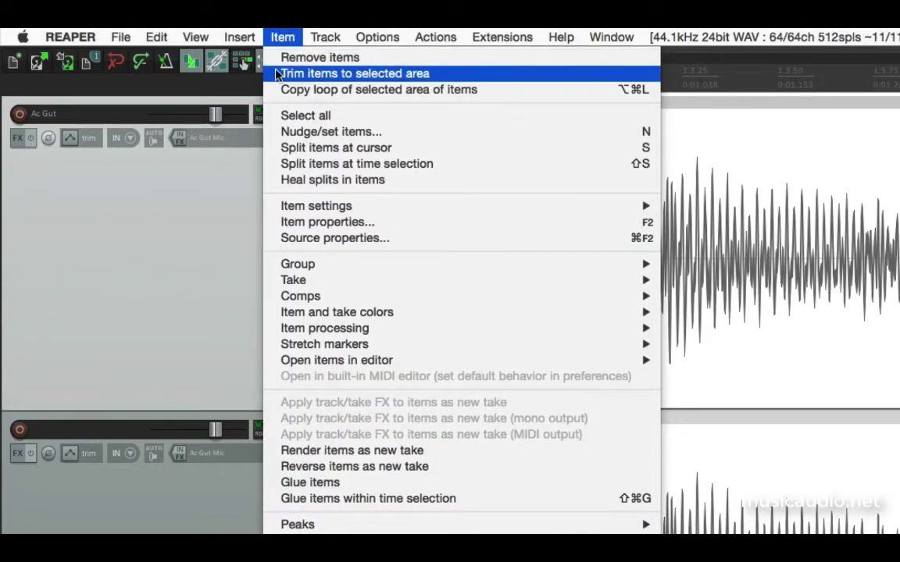
left_click(277, 74)
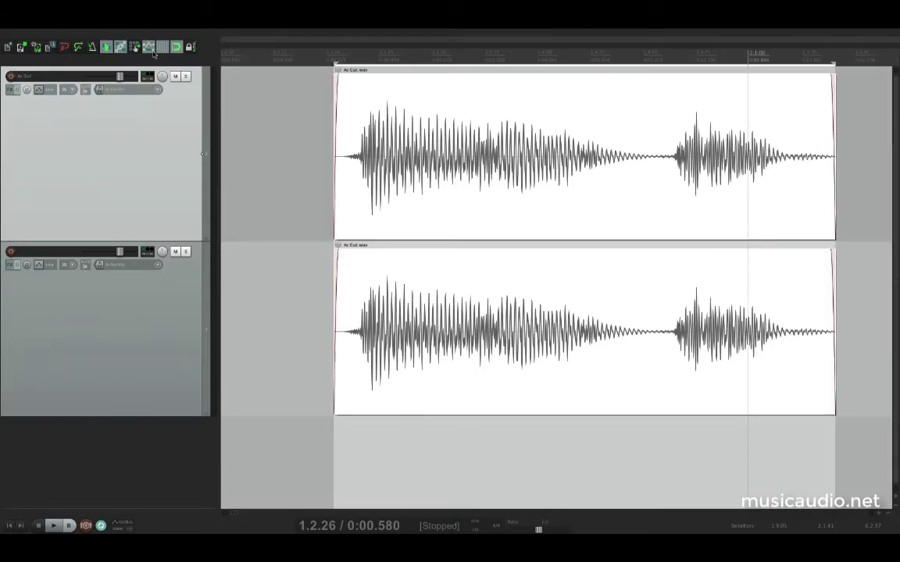
Undo the trim of both items, redo it, and undo it again to restore their full length.
scroll(315, 148, "down", 4)
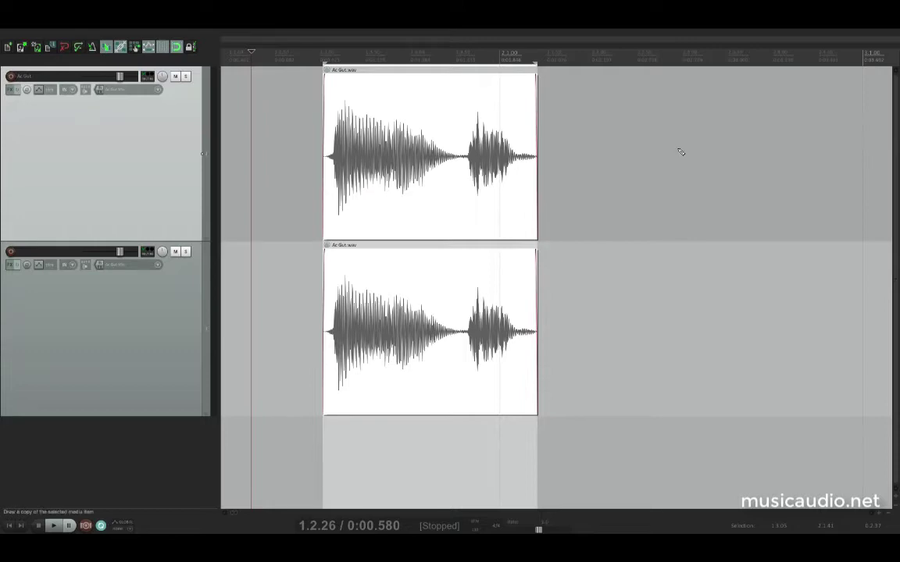
key("super+z")
scroll(680, 152, "down", 3)
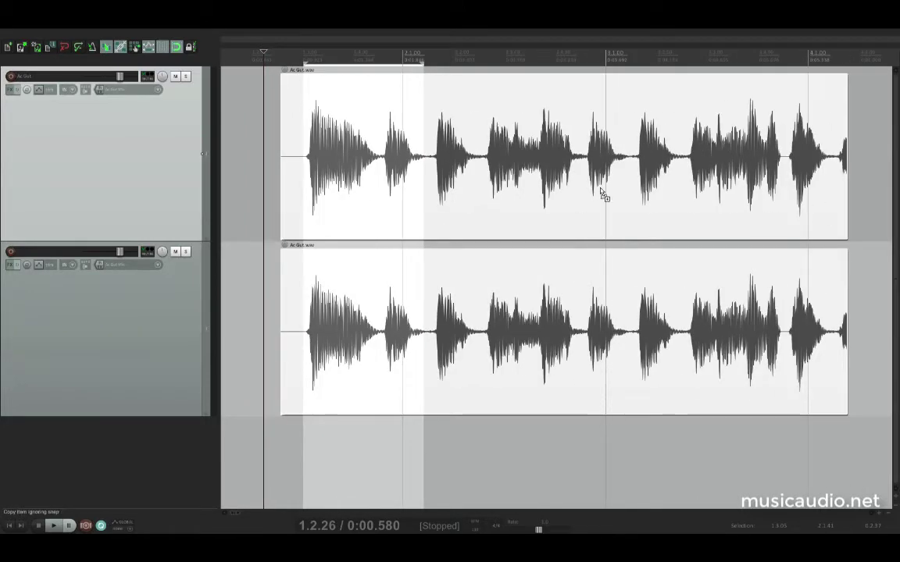
key("super+shift+z")
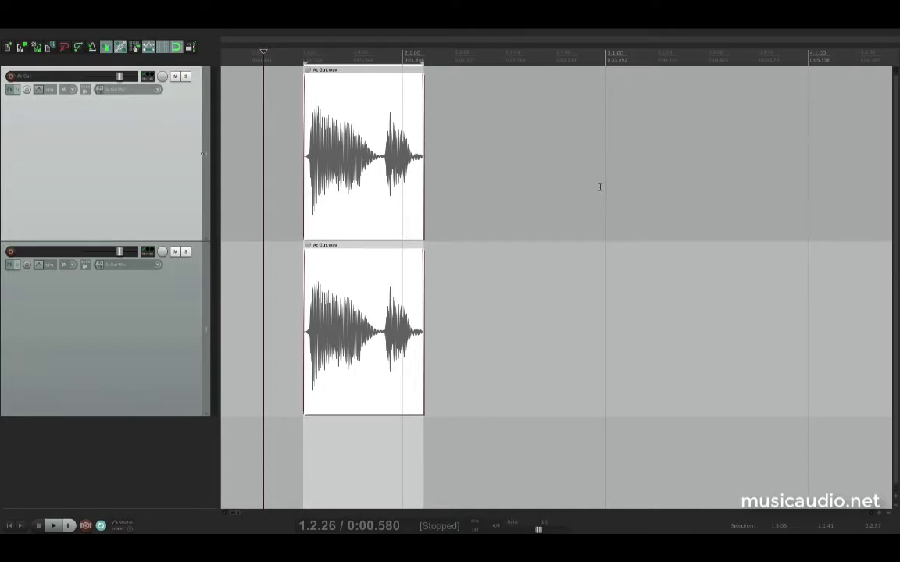
key("super+z")
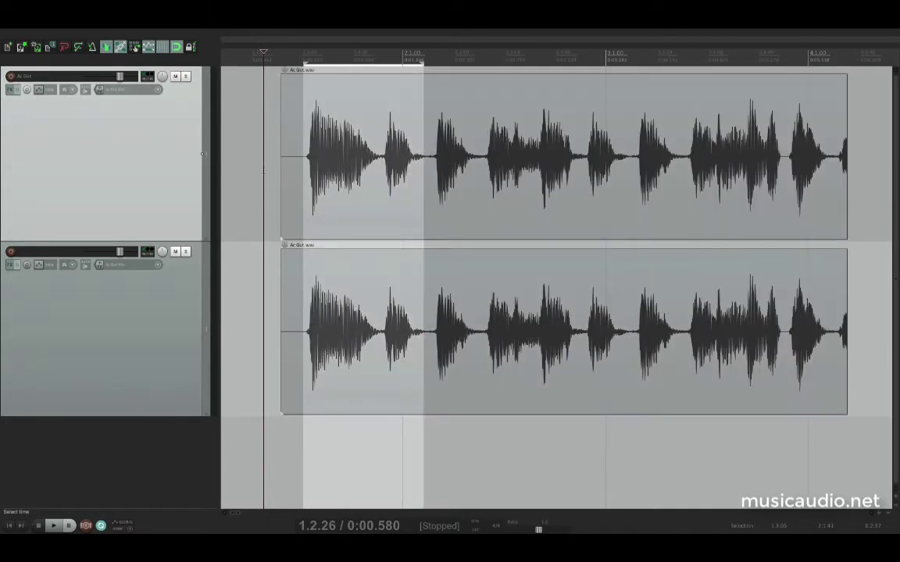
Extend the start edges of both Ac Gut items earlier in time, the upper item slightly farther than the lower one.
scroll(264, 168, "up", 3)
left_click_drag(303, 188, 274, 188)
left_click_drag(302, 298, 283, 299)
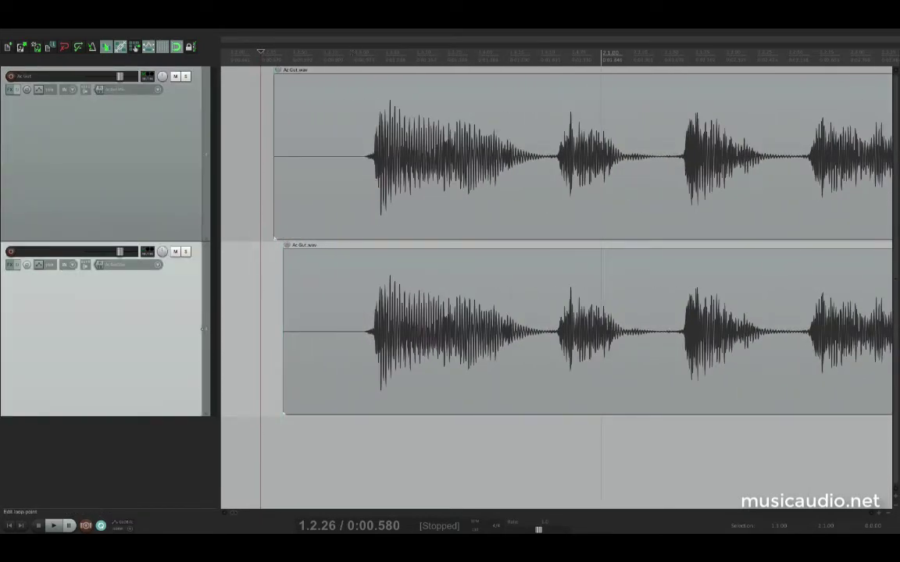
Make a time selection from 1.2.98 to 4.1.46 and trim both Ac Gut items to it.
left_click_drag(351, 59, 552, 58)
scroll(668, 69, "down", 5)
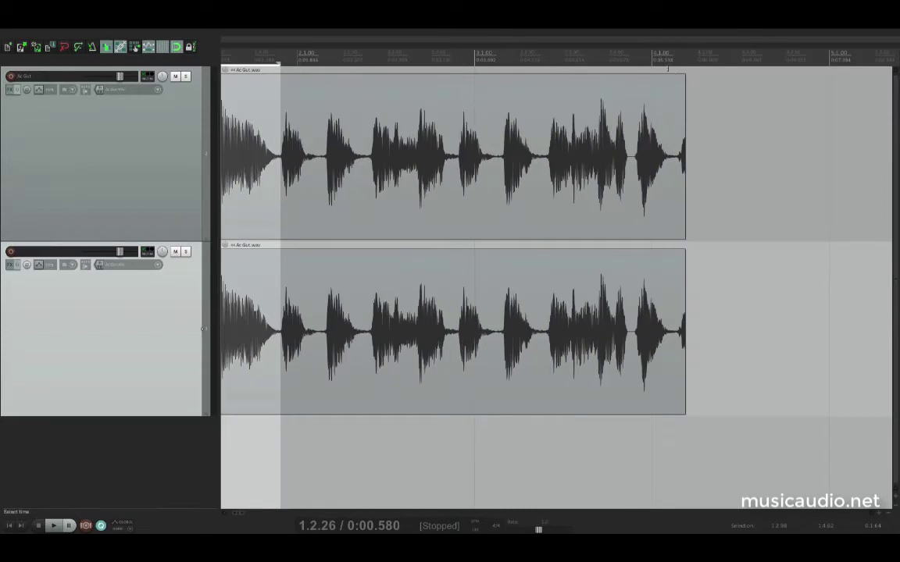
left_click_drag(667, 69, 671, 68)
scroll(331, 129, "left", 3)
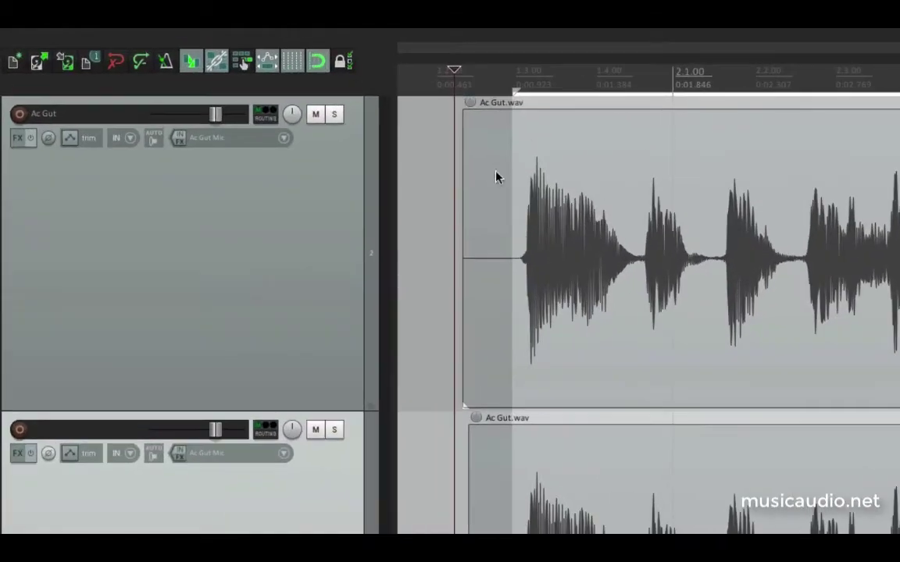
left_click(280, 36)
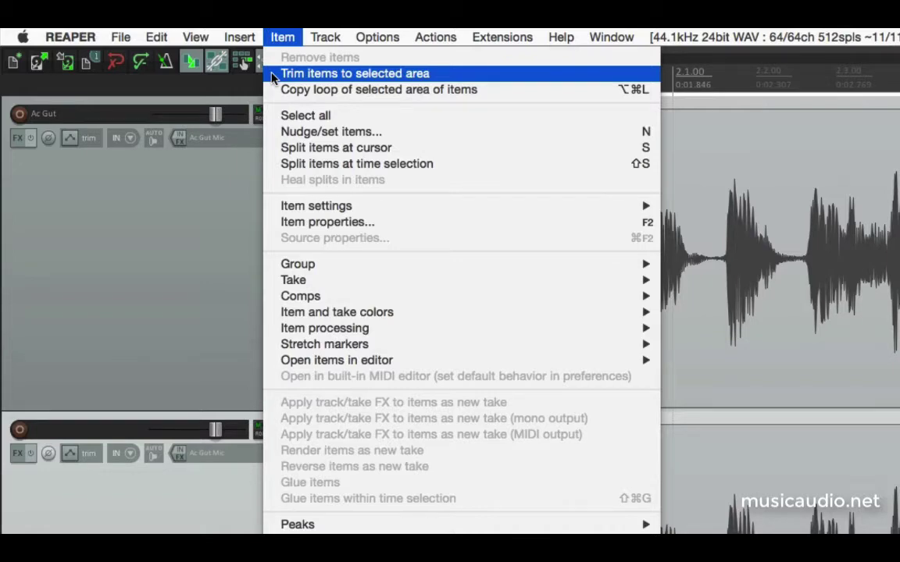
left_click(275, 74)
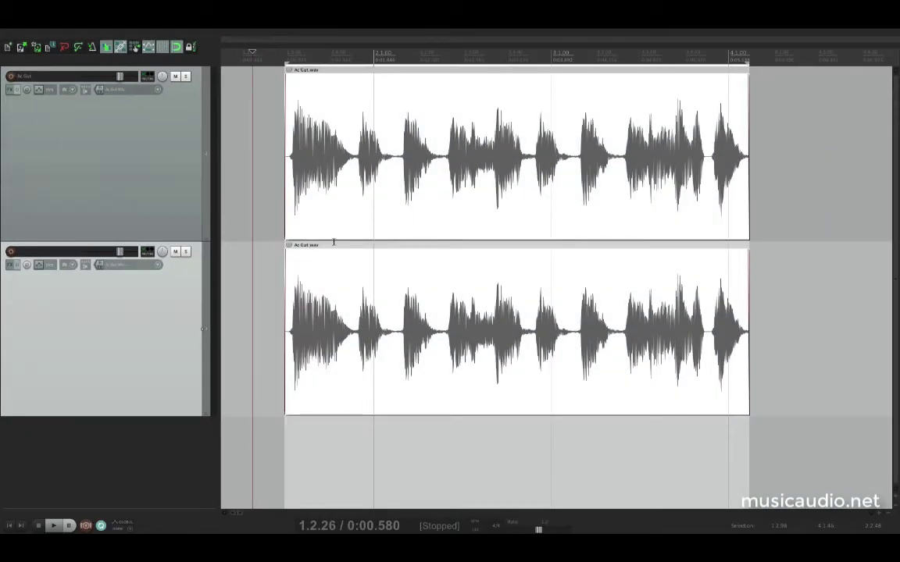
left_click(277, 178)
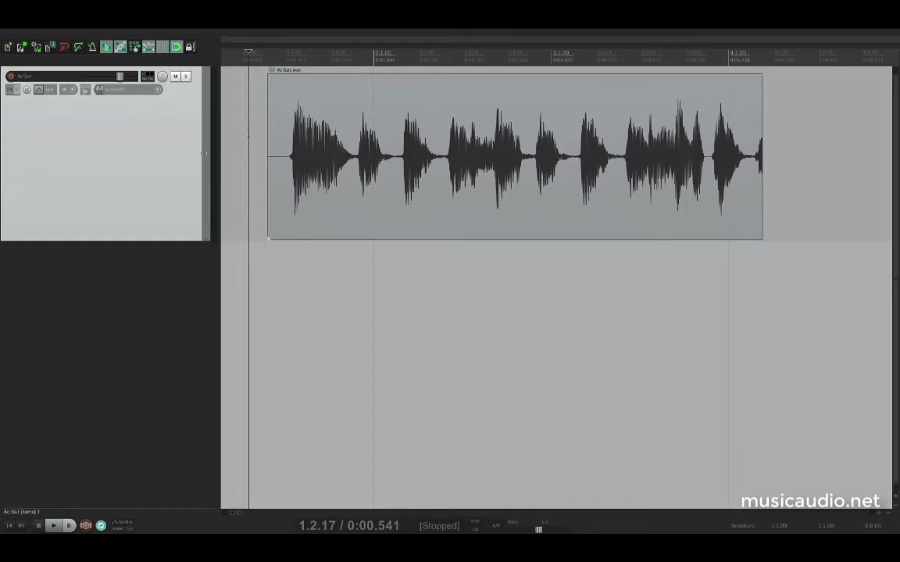
Slip the audio contents within the Ac Gut item's fixed edges, slightly and then much later in time, and undo the larger slip.
left_click_drag(325, 131, 354, 129)
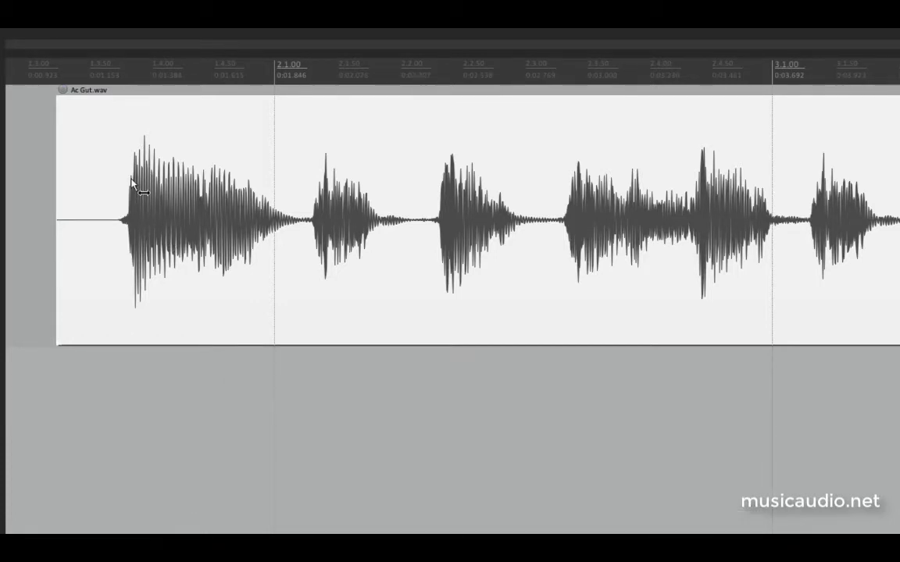
left_click_drag(127, 181, 142, 204)
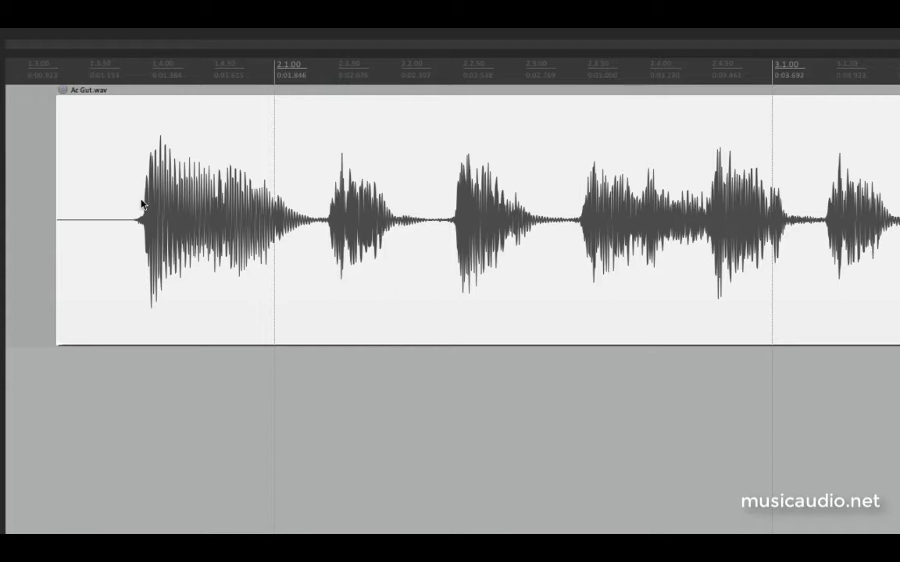
left_click_drag(148, 204, 256, 205)
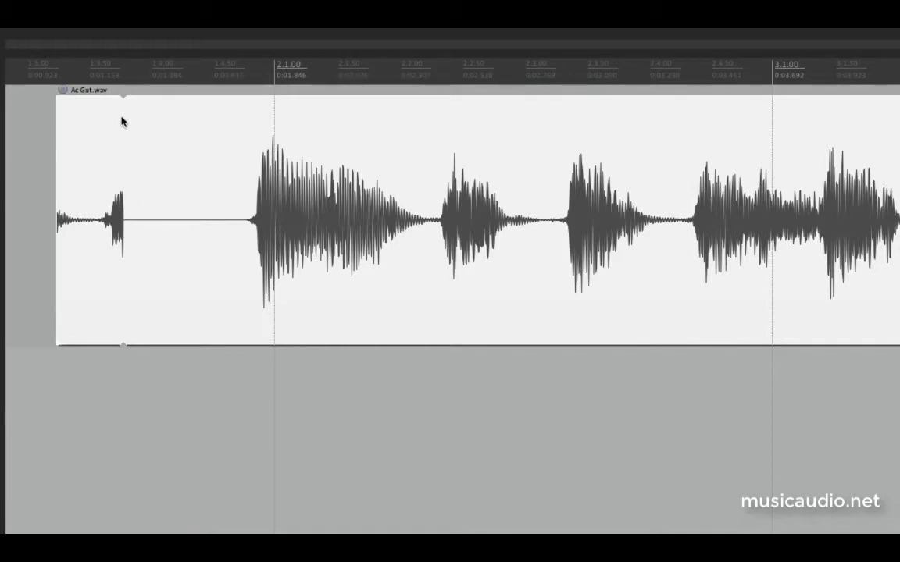
scroll(364, 283, "down", 5)
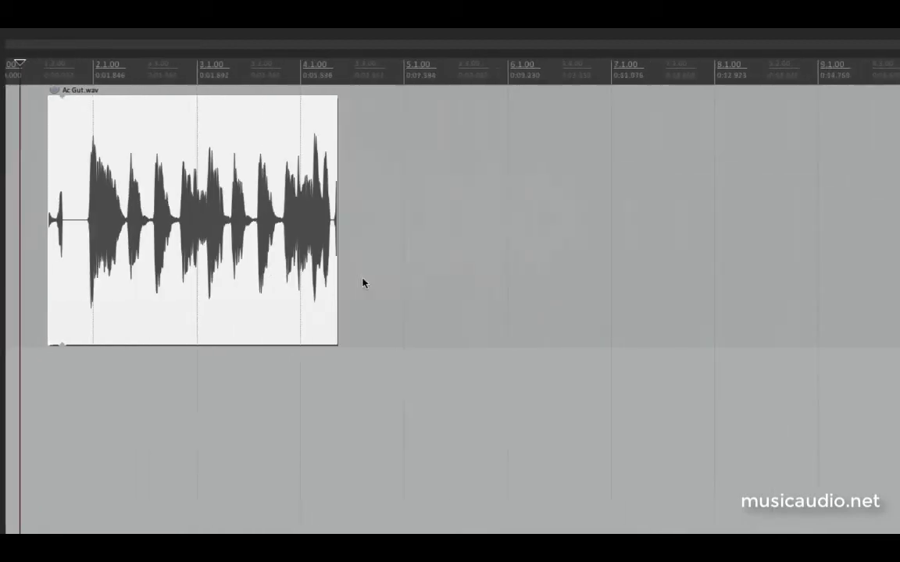
scroll(310, 237, "up", 3)
scroll(308, 237, "left", 3)
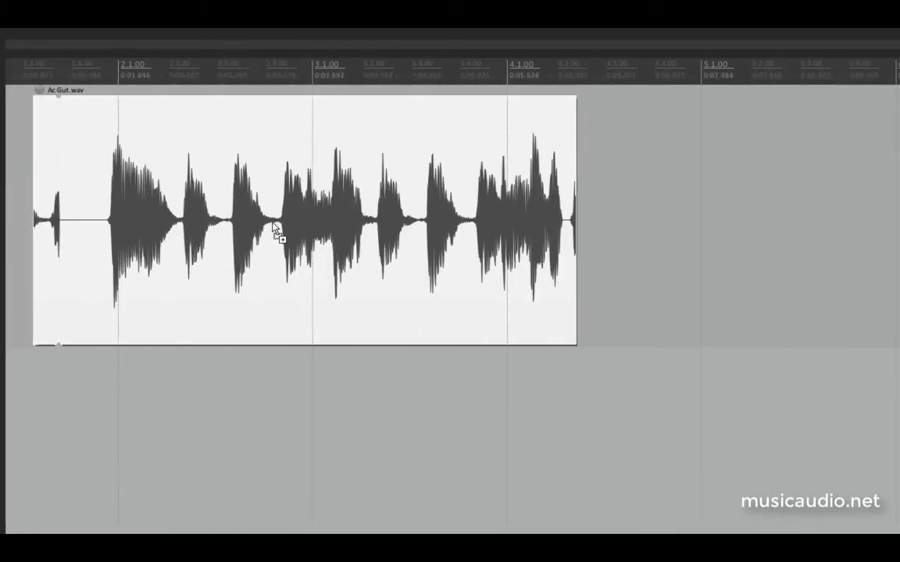
key("ctrl+z")
left_click_drag(55, 119, 62, 140)
Extend the Ac Gut item's end much later so its source loops, to a length of about 13.25 s.
left_click(24, 143)
scroll(557, 208, "down", 3)
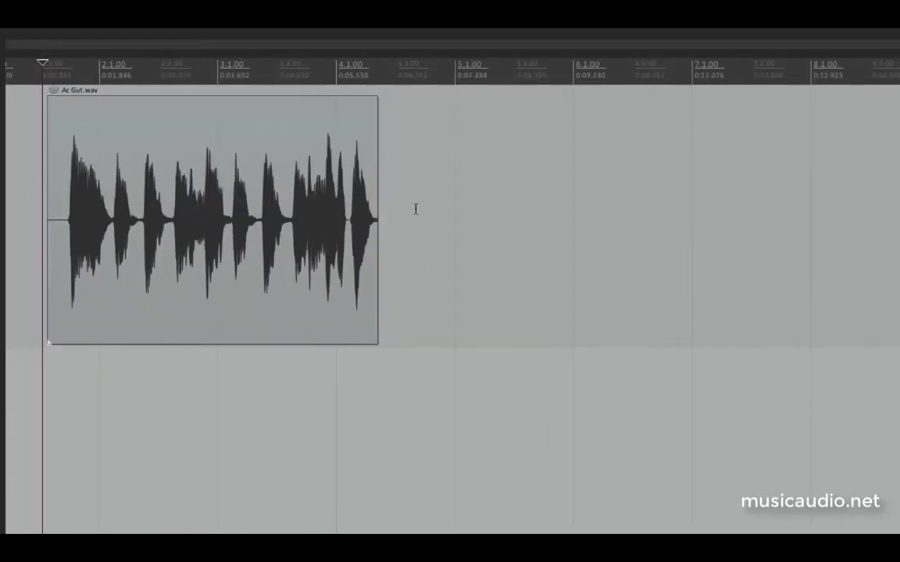
left_click_drag(378, 231, 898, 226)
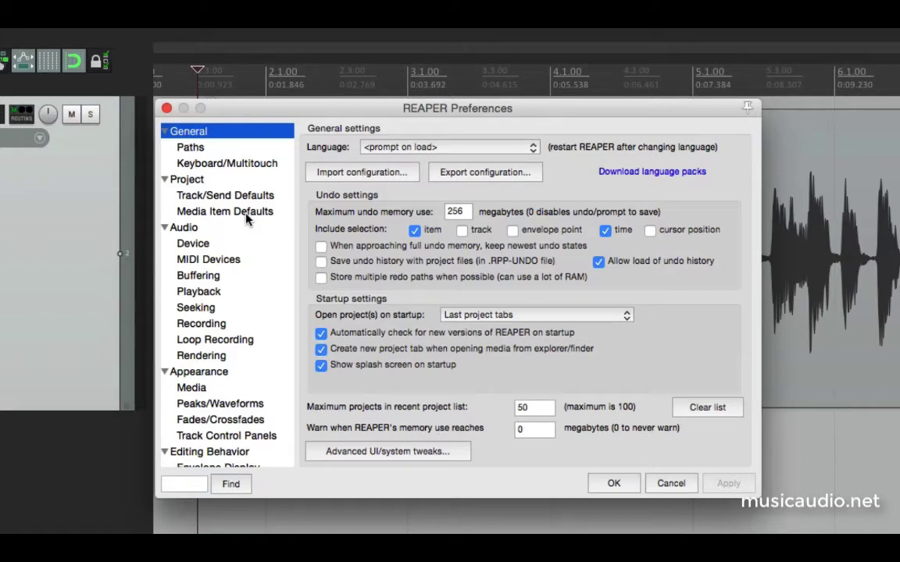
In the Media Item Defaults preferences, turn Loop source for recorded items off and back on, and close the preferences.
left_click(246, 214)
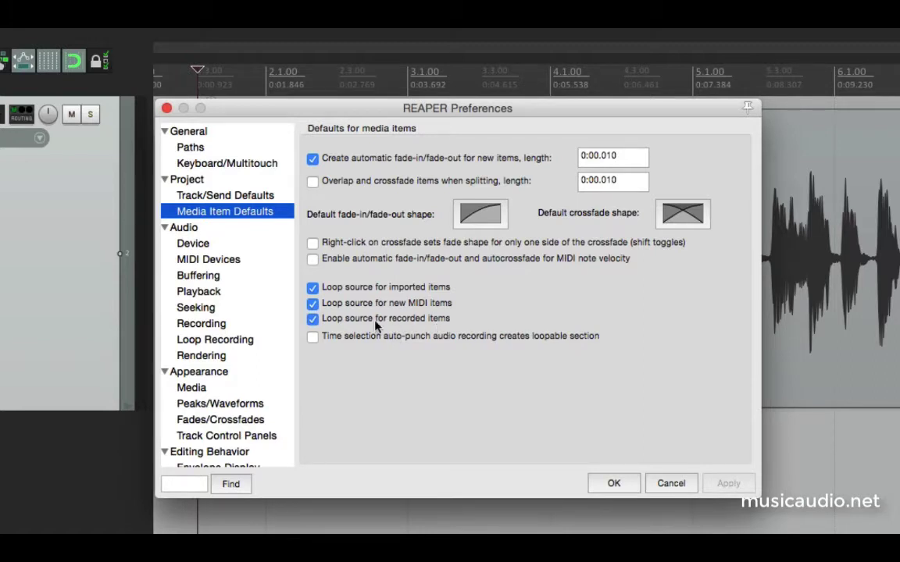
left_click(313, 319)
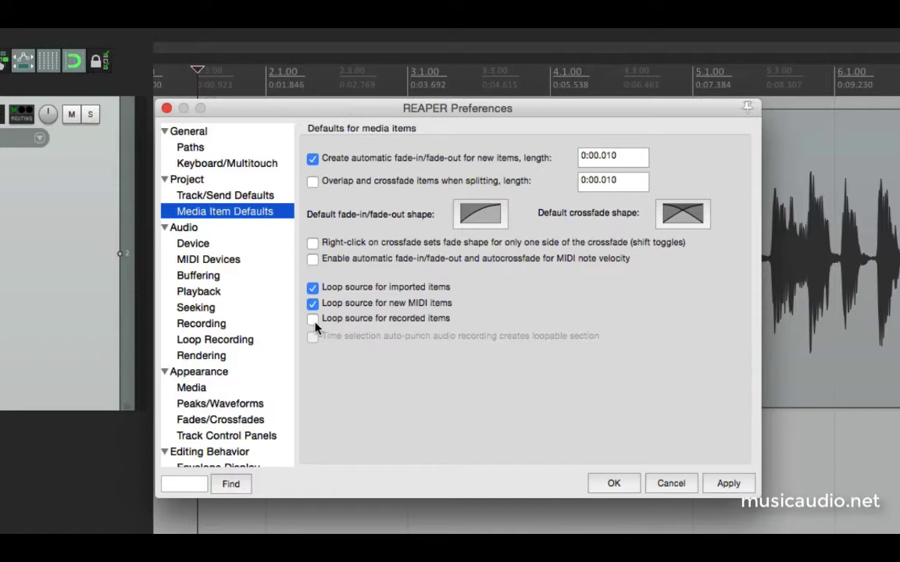
left_click(313, 320)
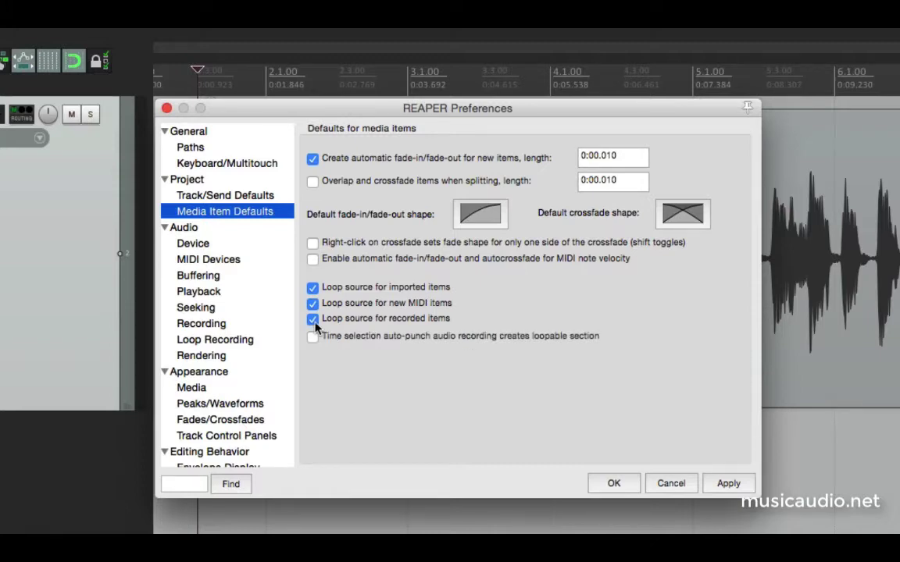
key("Escape")
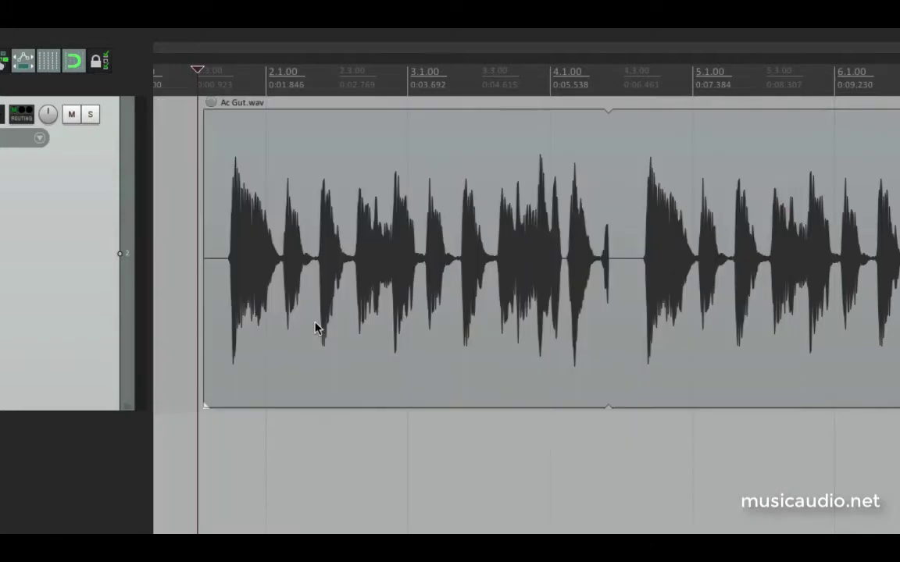
Turn off Loop source in the Ac Gut item's properties and apply the change.
double_click(293, 177)
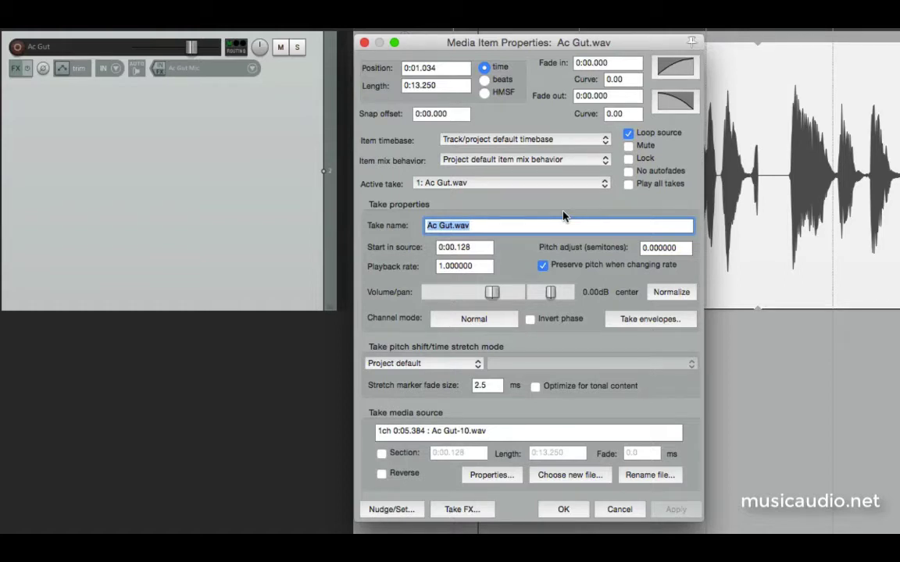
left_click(629, 133)
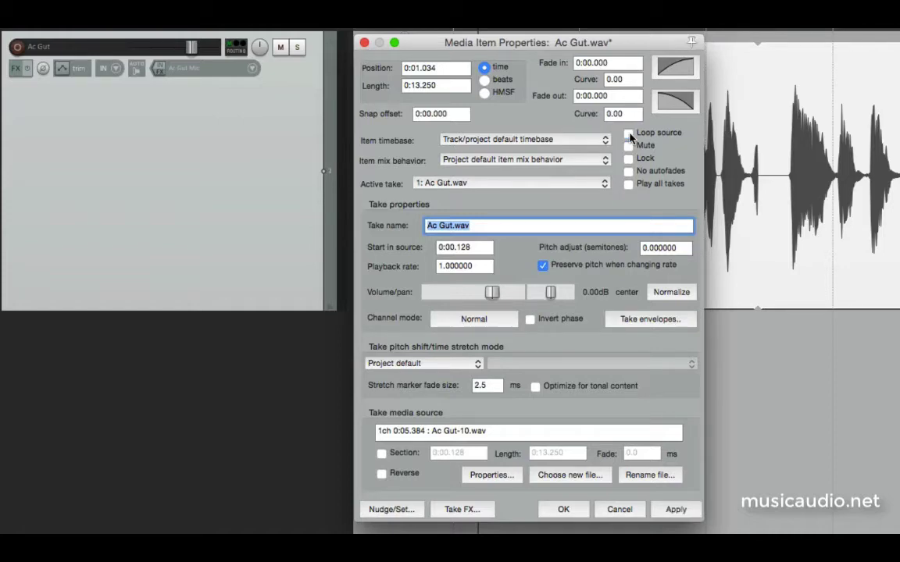
left_click(564, 509)
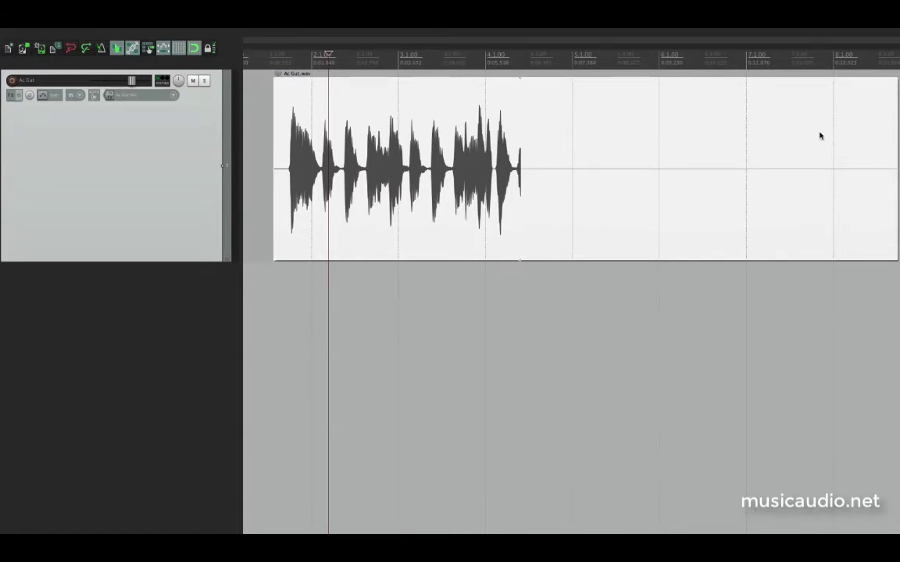
Shorten the Ac Gut item's end to just past bar 5 and move the item later to start at about 2.1.70.
left_click_drag(895, 147, 589, 169)
scroll(393, 178, "up", 3)
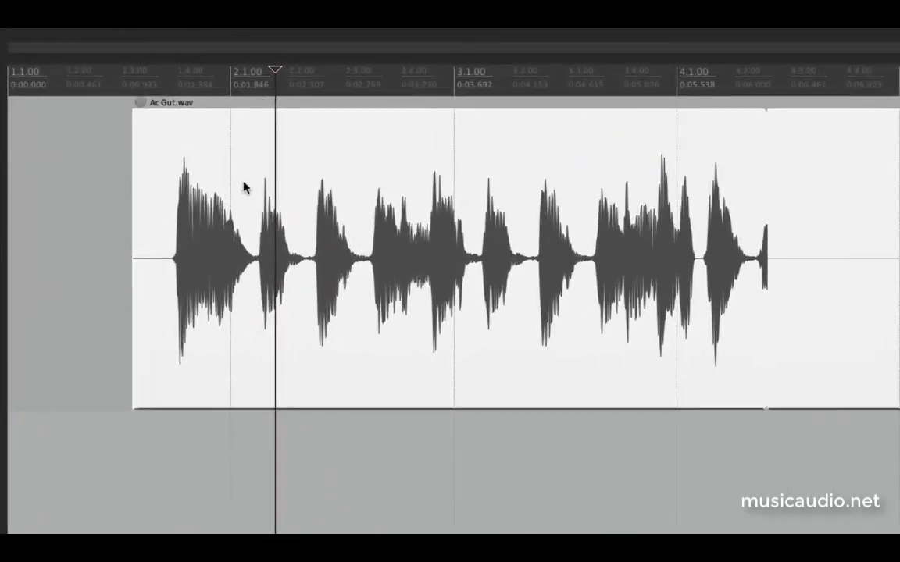
left_click_drag(388, 125, 482, 130)
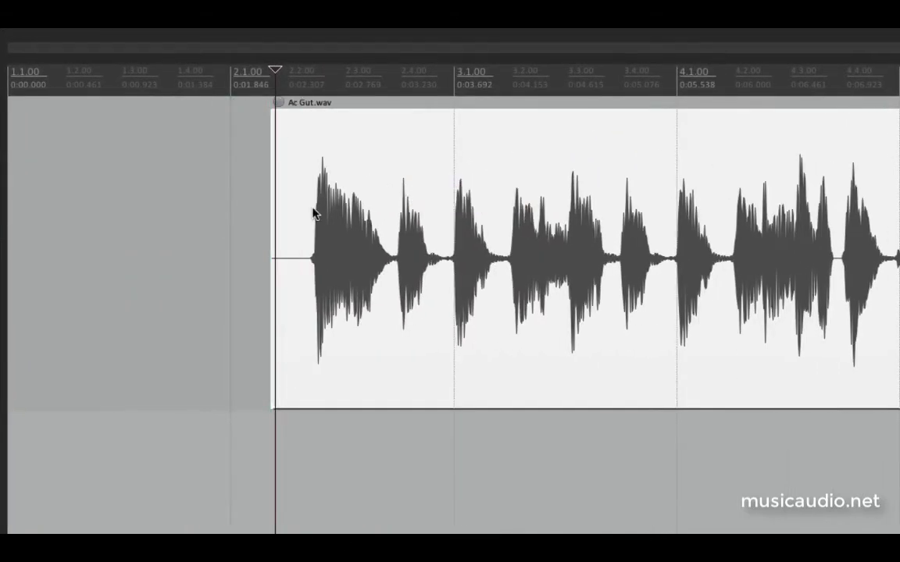
Extend the Ac Gut item's start edge earlier to 2.1.00 and slip its audio contents within the edges.
scroll(313, 213, "up", 3)
left_click_drag(238, 307, 183, 312)
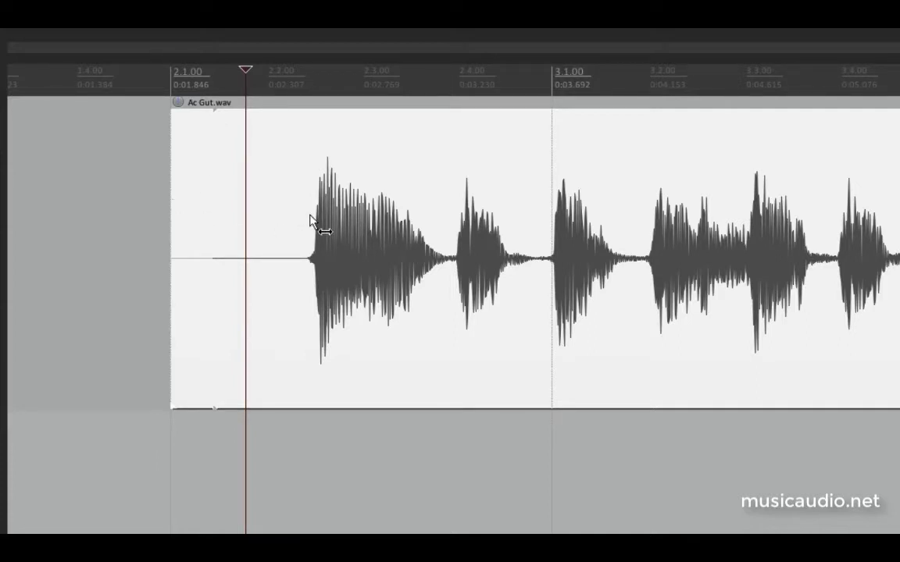
left_click_drag(309, 221, 295, 265)
Copy the Ac Gut item twice along the same track, leaving a small gap between the three items.
scroll(293, 245, "down", 5)
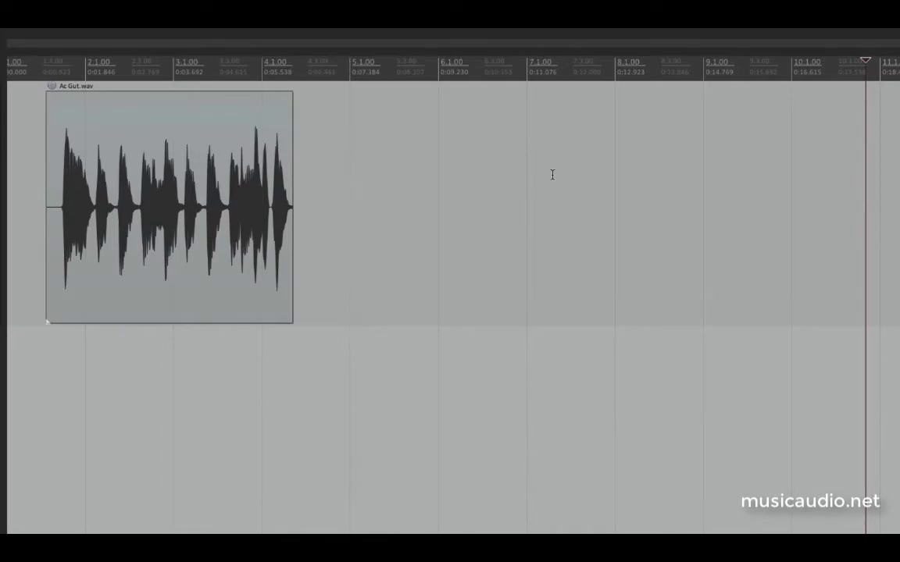
left_click_drag(187, 181, 447, 165)
left_click_drag(447, 165, 677, 155)
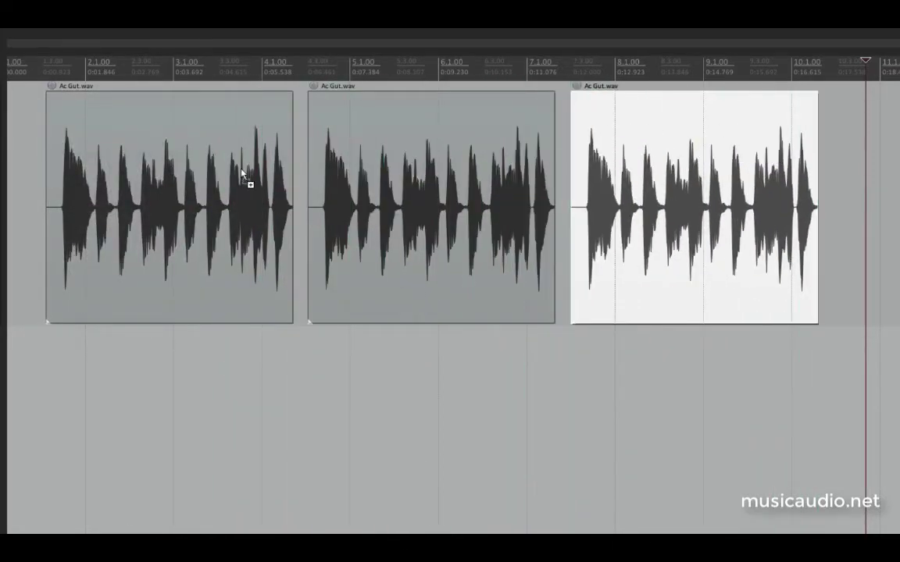
Select all three Ac Gut items and copy the row onto two new tracks below, aligned with the originals.
key("ctrl+a")
left_click_drag(213, 195, 214, 362)
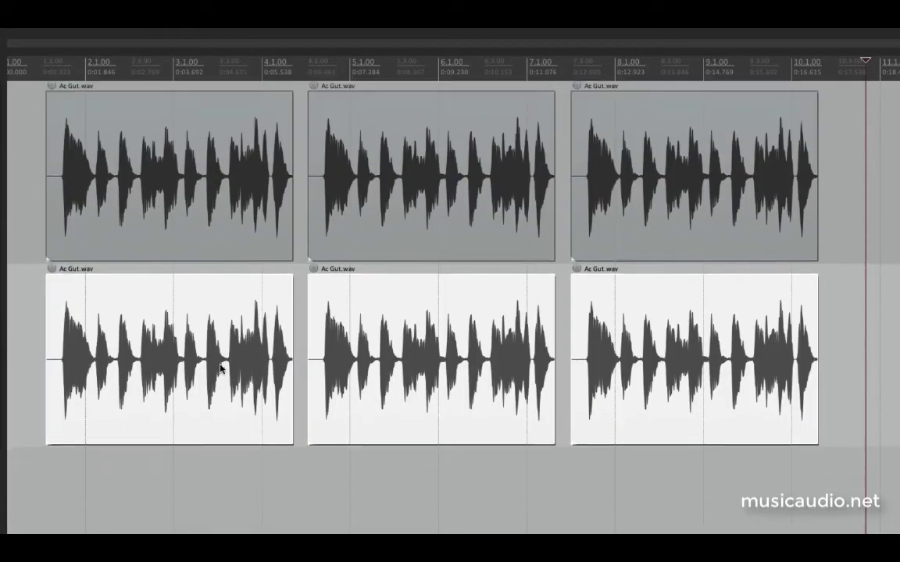
left_click_drag(184, 280, 181, 460)
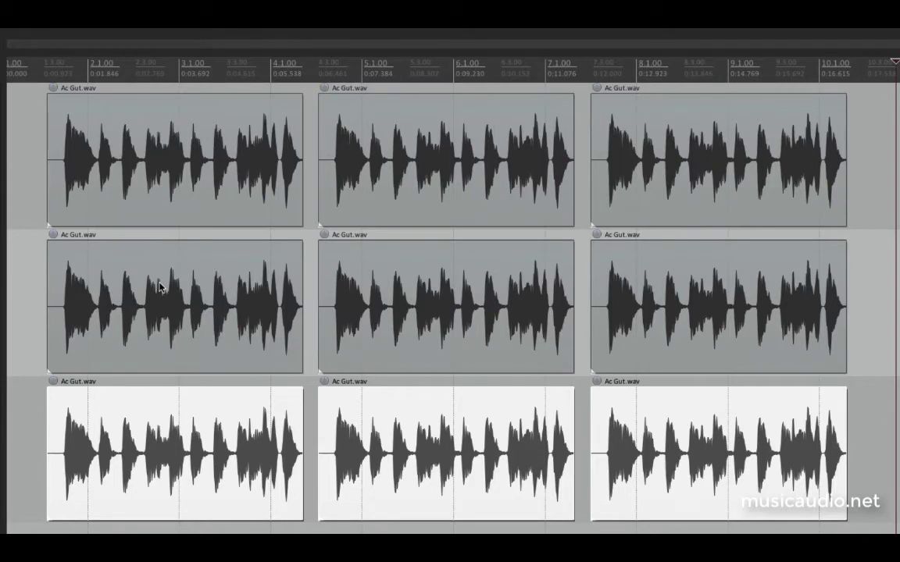
Select all nine Ac Gut items, trim their start edges to just before the first note, and extend their ends slightly together.
left_click(210, 170)
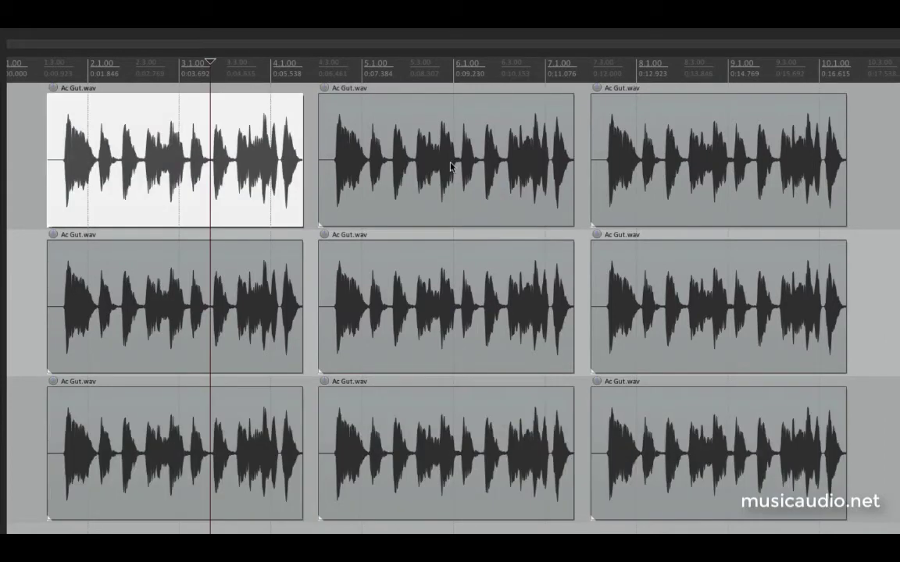
left_click(647, 173, "shift")
left_click(690, 409, "shift")
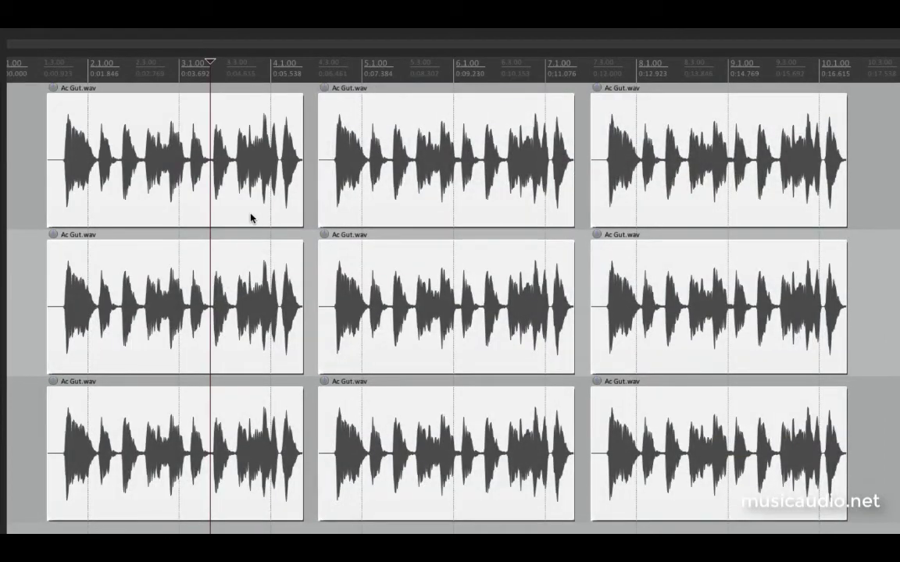
mouse_move(48, 160)
left_mouse_down()
mouse_move(73, 161)
mouse_move(35, 165)
mouse_move(86, 165)
mouse_move(37, 166)
mouse_move(60, 164)
left_mouse_up()
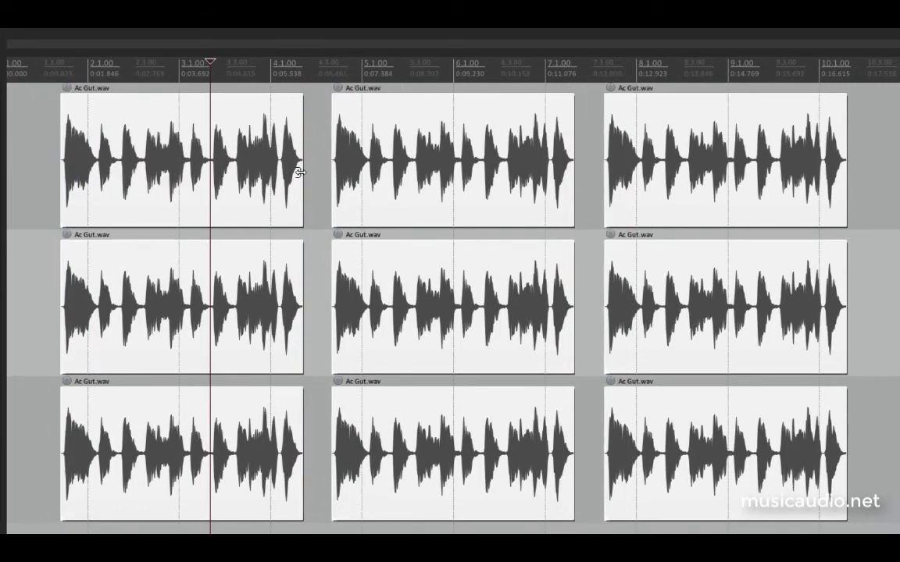
mouse_move(300, 166)
left_mouse_down()
mouse_move(318, 175)
mouse_move(280, 177)
mouse_move(308, 176)
left_mouse_up()
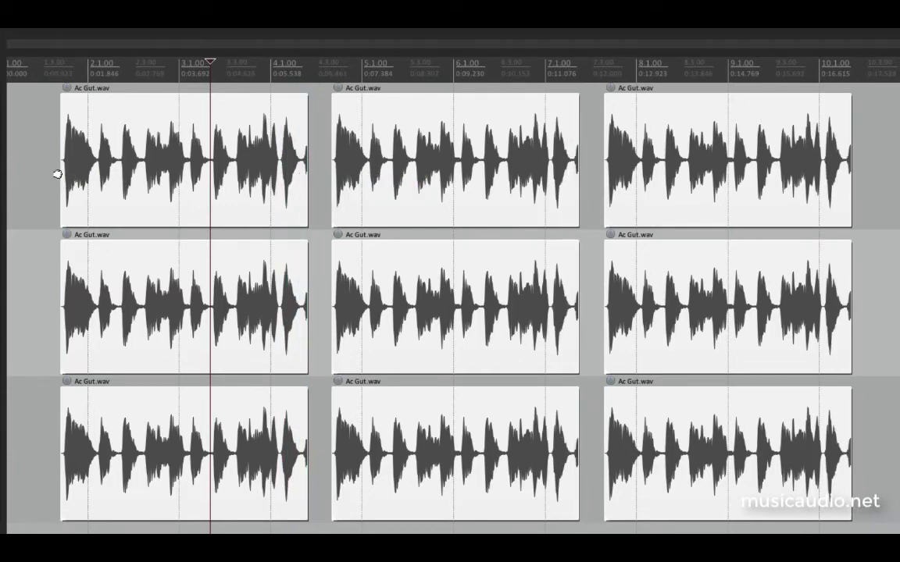
Time-stretch all nine items from their start edges to a rate of 1.061, and slip their audio slightly later inside them.
mouse_move(57, 174)
left_mouse_down()
mouse_move(96, 175)
mouse_move(22, 176)
mouse_move(98, 176)
mouse_move(48, 179)
mouse_move(88, 177)
mouse_move(72, 181)
left_mouse_up()
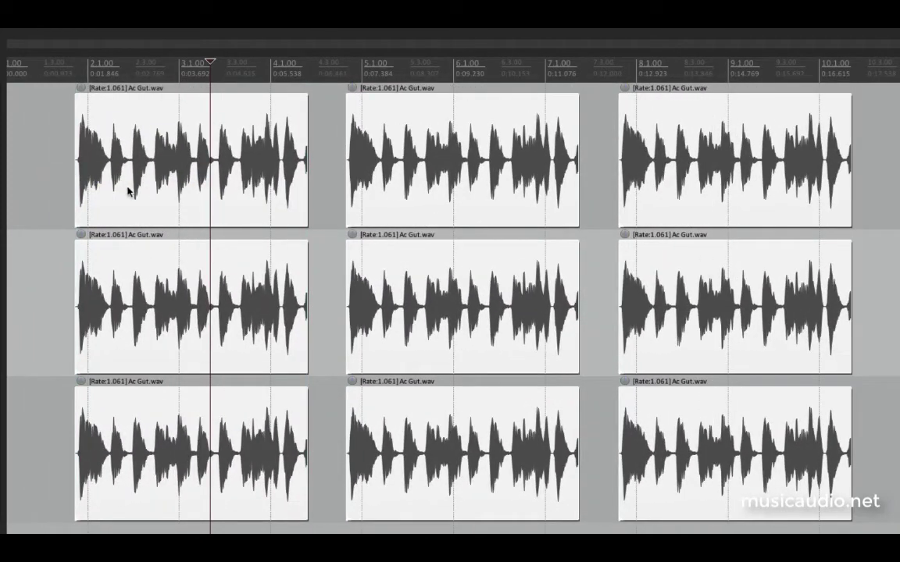
mouse_move(124, 191)
left_mouse_down()
mouse_move(154, 192)
mouse_move(109, 196)
mouse_move(128, 201)
left_mouse_up()
left_click(36, 296)
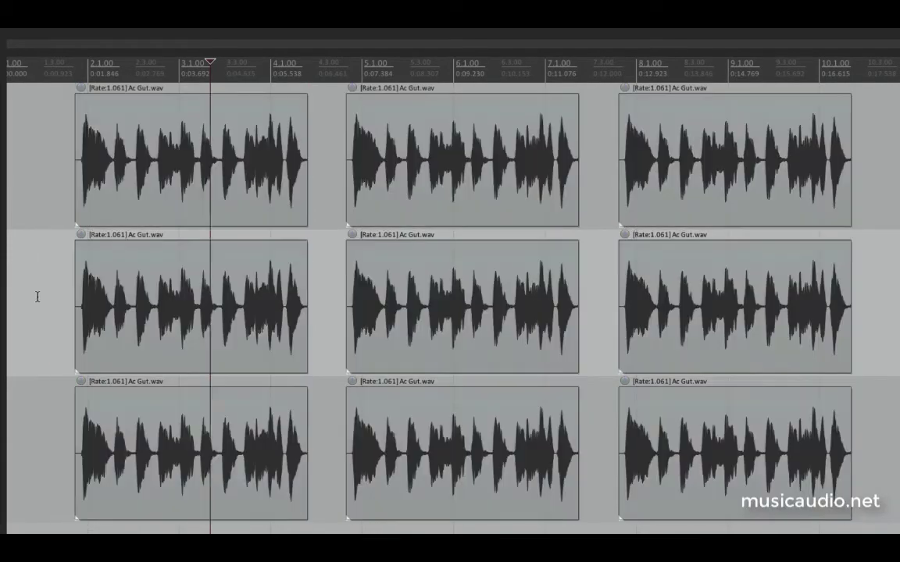
Select the three Ac Gut items on the grid's diagonal, extend their ends slightly, and time-stretch their start edges to a rate of about 1.058.
left_click(166, 154, "ctrl")
left_click(436, 316, "ctrl")
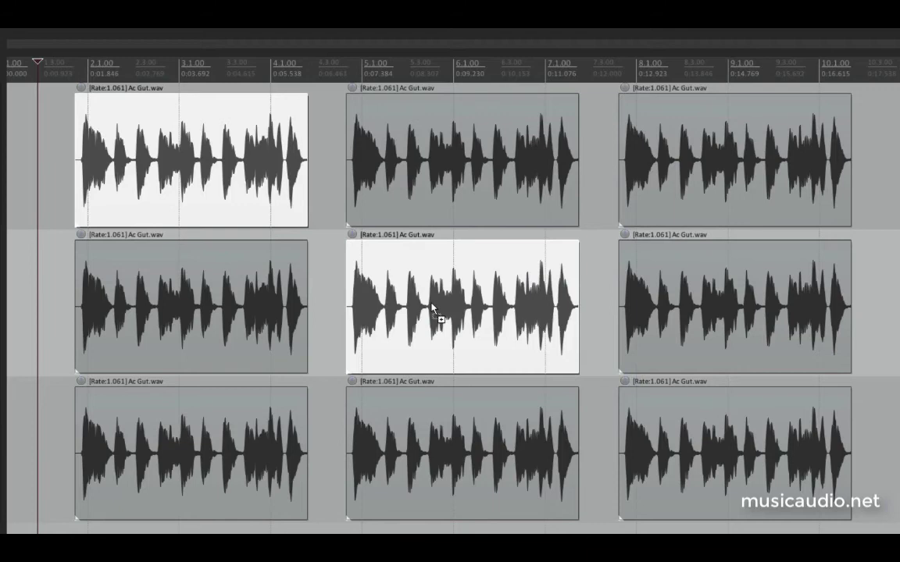
left_click(708, 474, "ctrl")
mouse_move(308, 191)
left_mouse_down()
mouse_move(316, 194)
mouse_move(297, 195)
mouse_move(315, 196)
left_mouse_up()
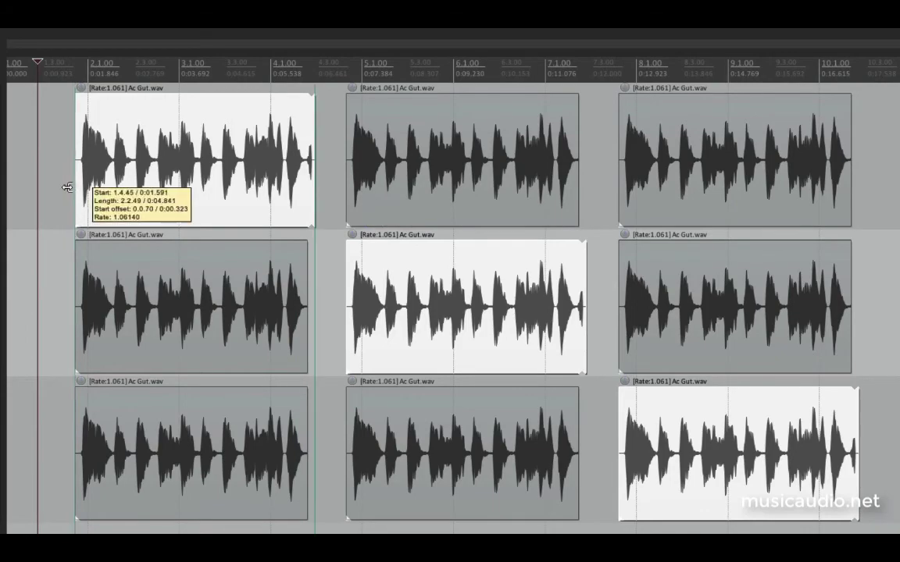
mouse_move(68, 187)
left_mouse_down()
mouse_move(82, 187)
mouse_move(54, 189)
mouse_move(112, 176)
mouse_move(71, 179)
left_mouse_up()
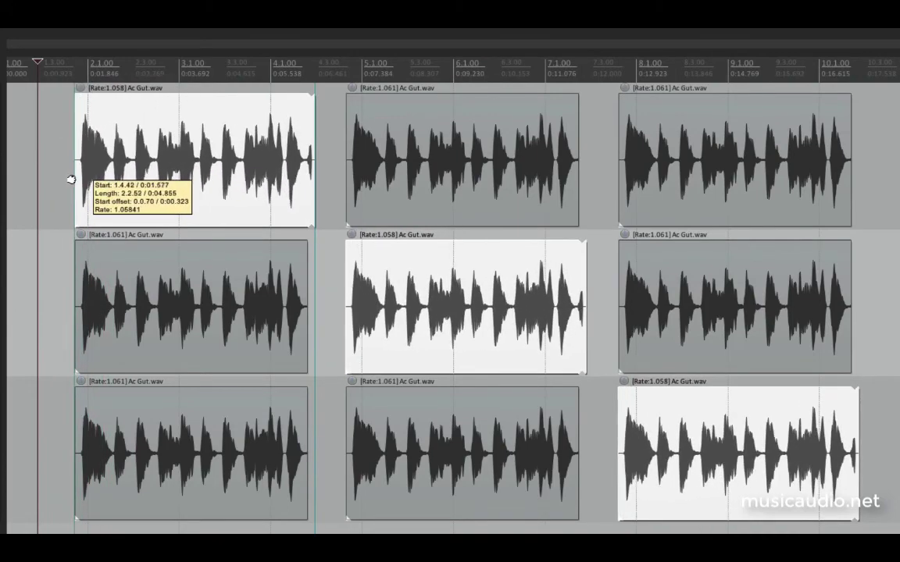
Cut the three diagonal Ac Gut items and paste them after the others, starting at about bar 12.
key("Delete")
scroll(163, 197, "down", 5)
left_click(423, 126)
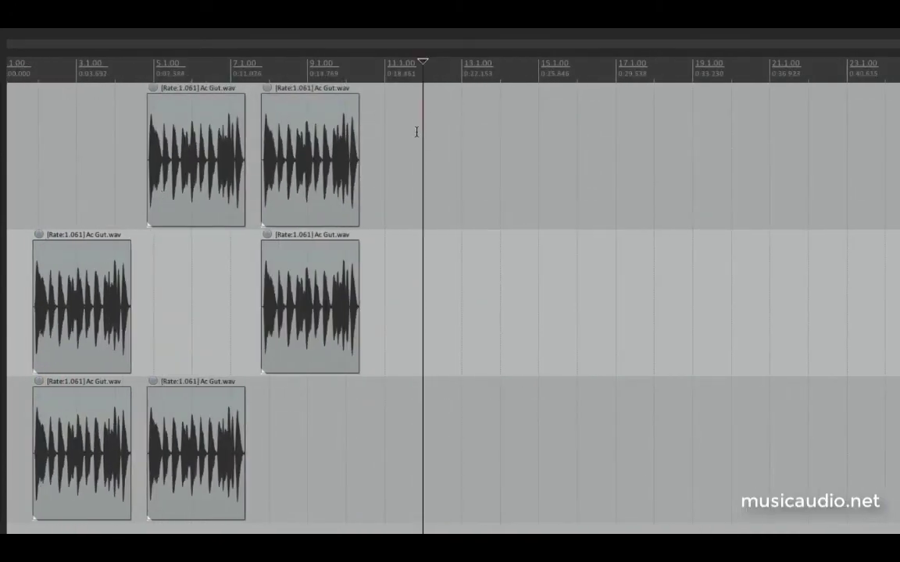
key("ctrl+v")
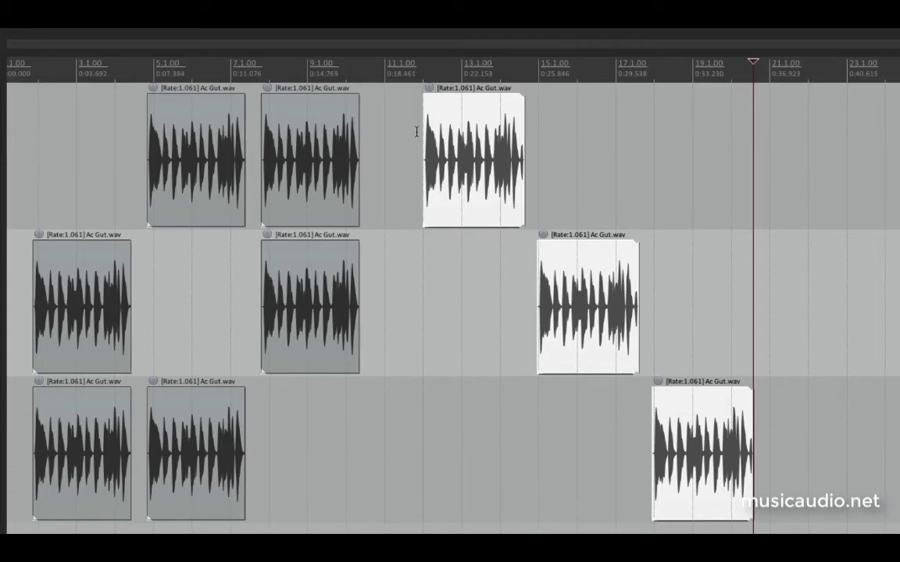